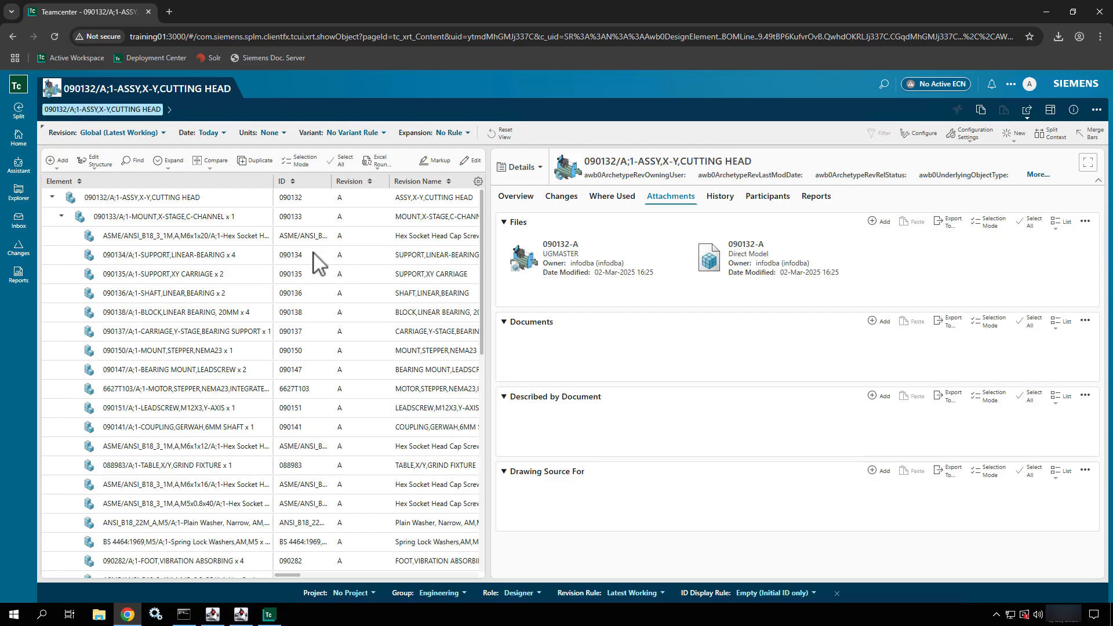
Examine the component structure of assembly 090132/A and which add-element options are available for its top line.
{"action": "left_click", "coordinate": [209, 200]}
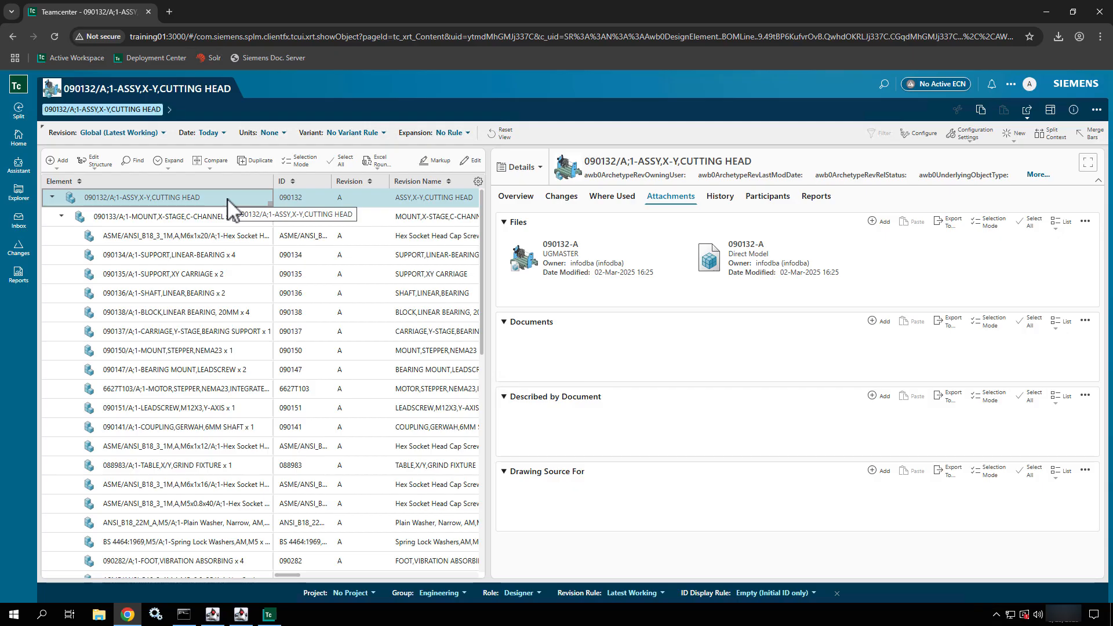
{"action": "scroll", "coordinate": [230, 353], "scroll_direction": "down", "scroll_amount": 1}
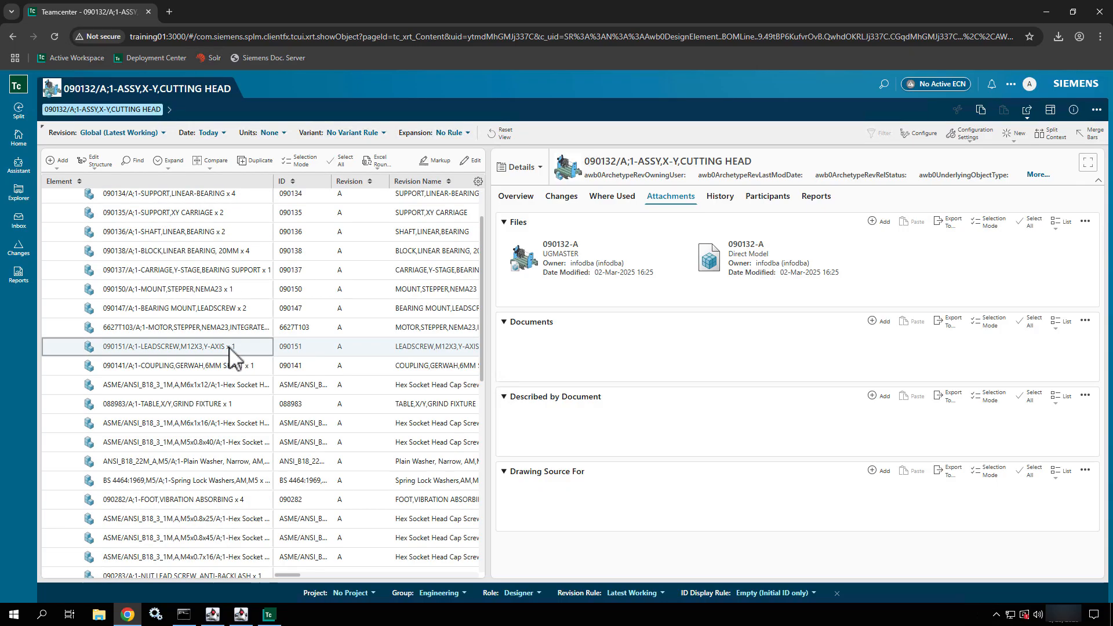
{"action": "scroll", "coordinate": [231, 353], "scroll_direction": "down", "scroll_amount": 10}
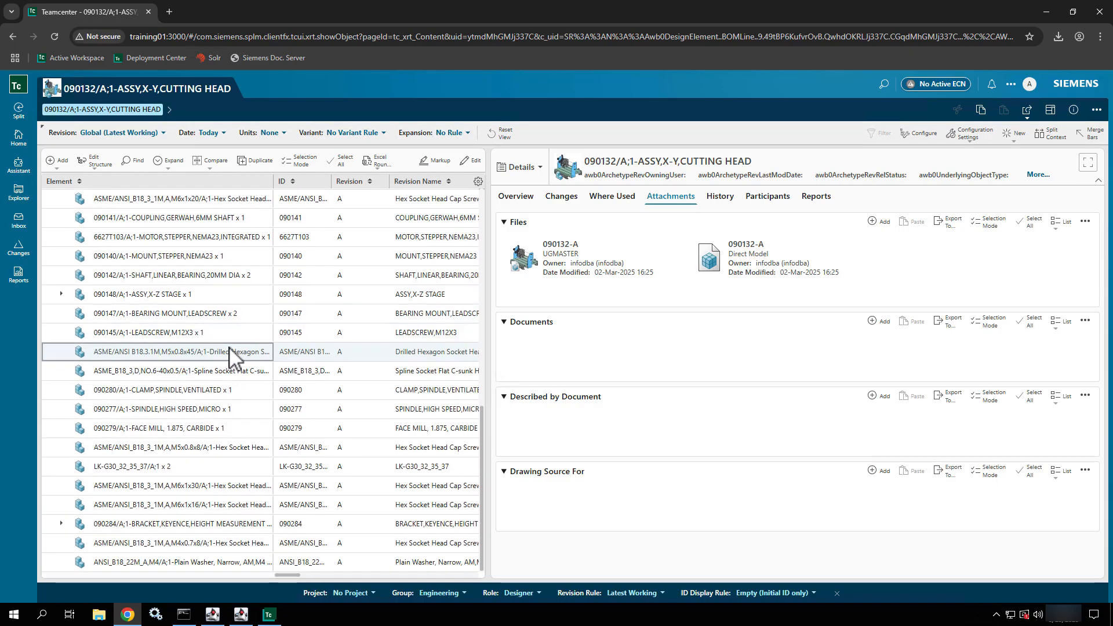
{"action": "scroll", "coordinate": [231, 354], "scroll_direction": "up", "scroll_amount": 10}
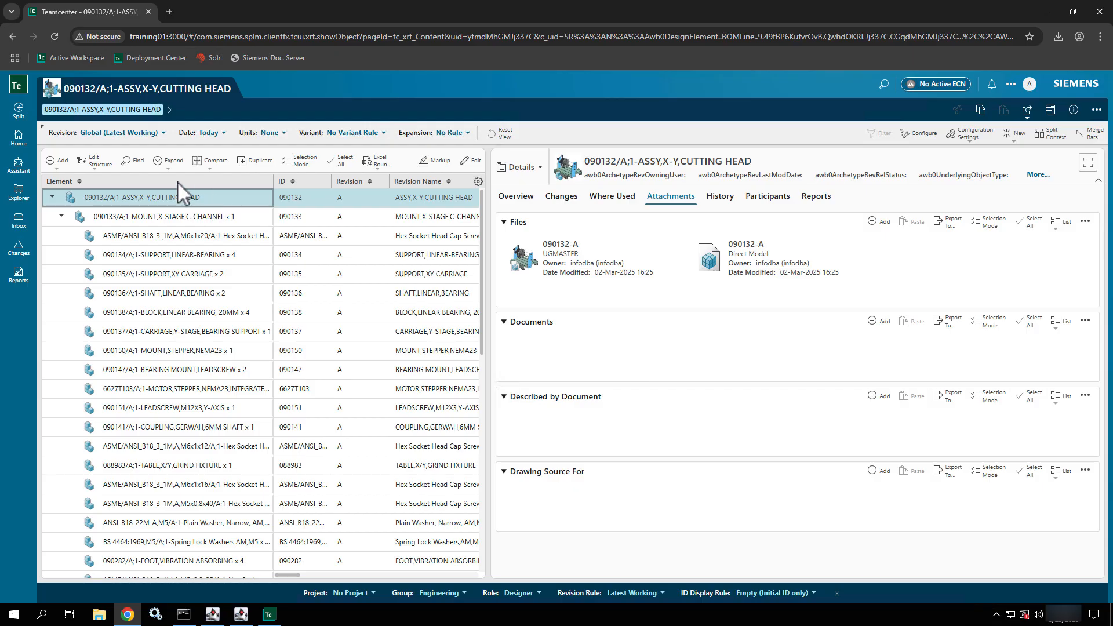
{"action": "left_click", "coordinate": [87, 161]}
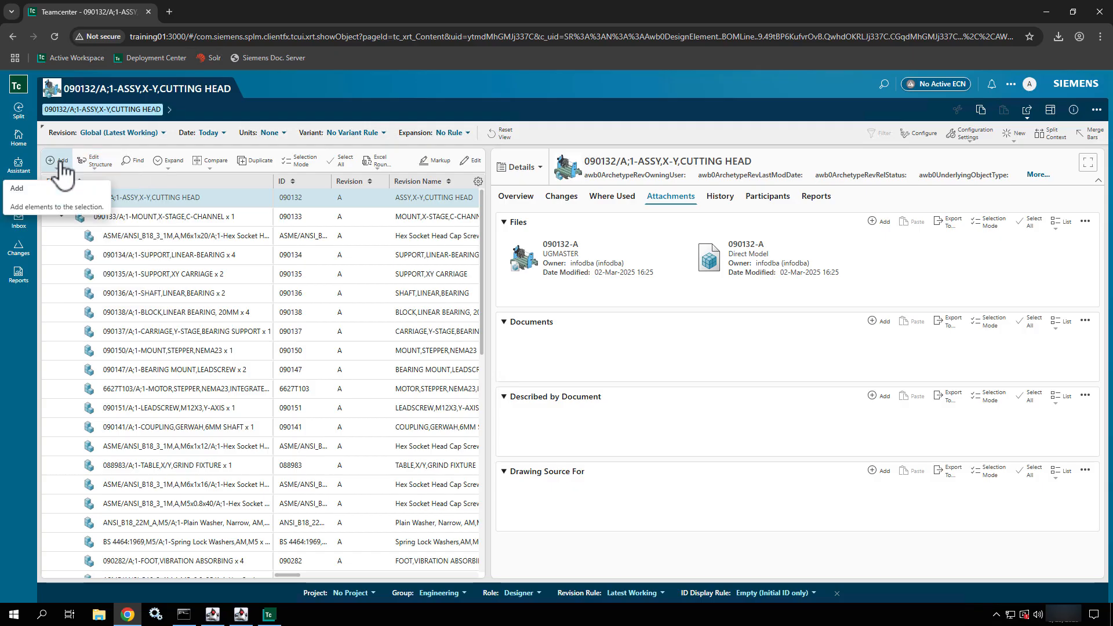
{"action": "left_click", "coordinate": [60, 162]}
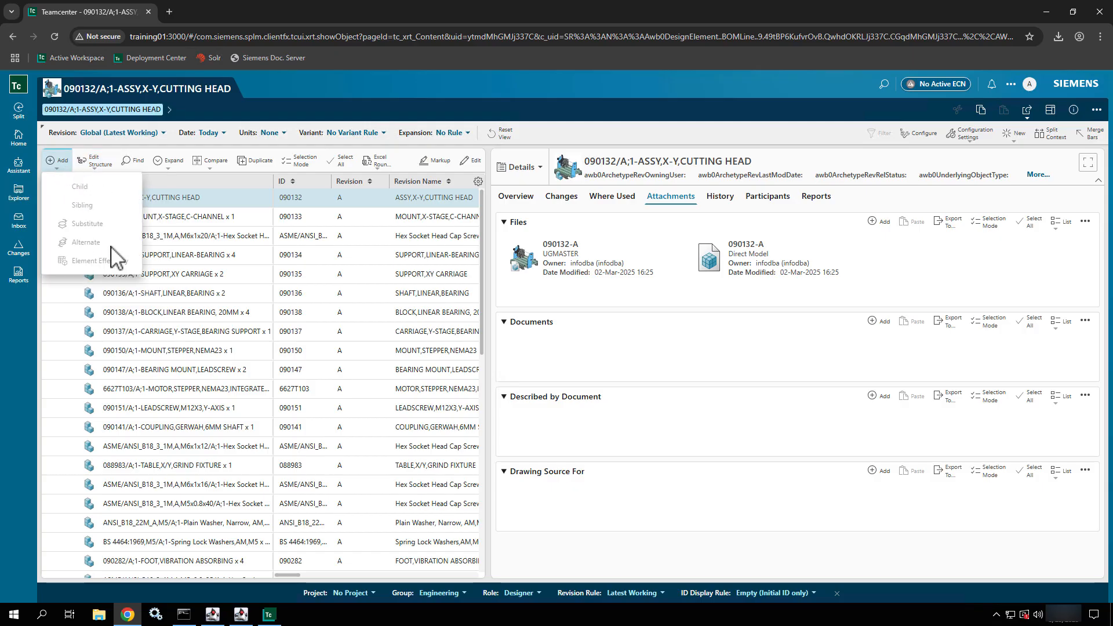
{"action": "left_click", "coordinate": [631, 138]}
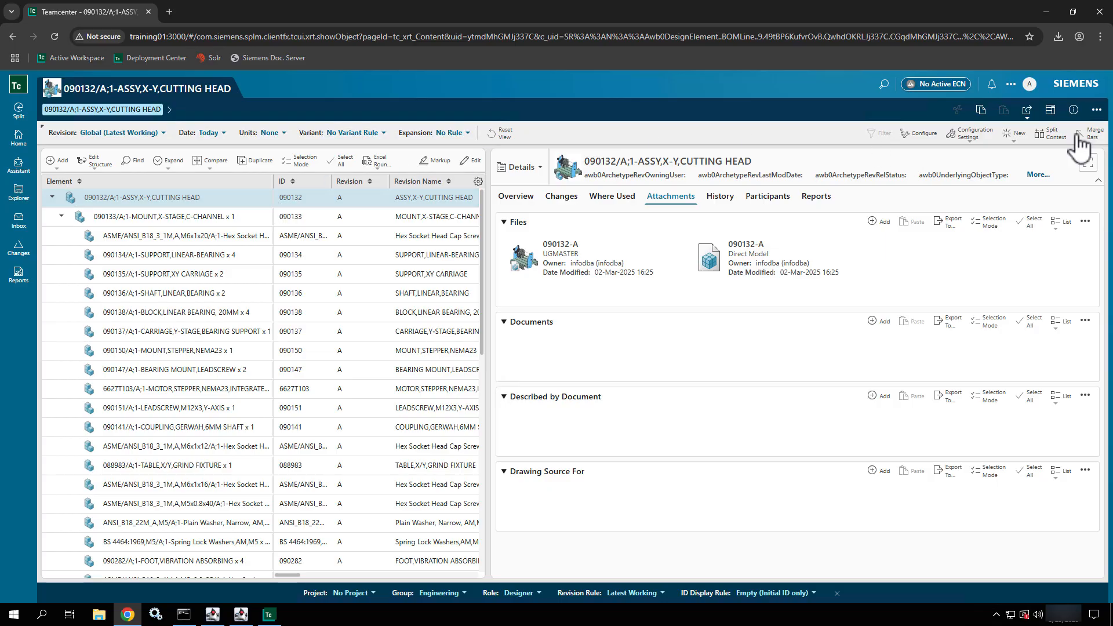
Start a Save As of assembly 090132/A with the name "ASSY,X-Y,Cutting Head" and the description "Save As Method".
{"action": "left_click", "coordinate": [1097, 111]}
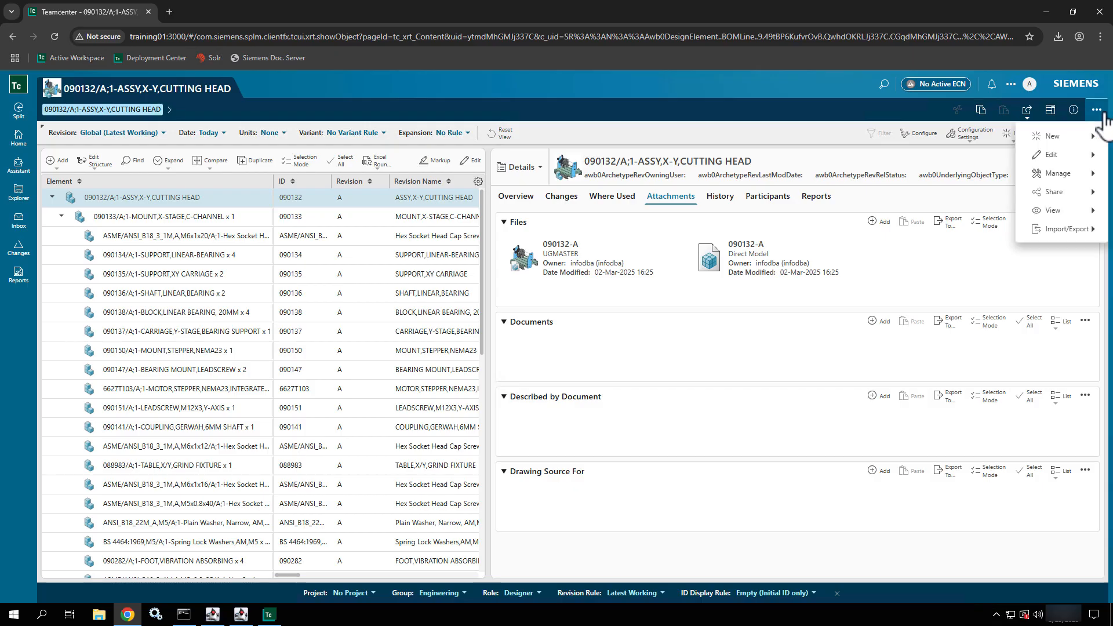
{"action": "left_click", "coordinate": [1070, 143]}
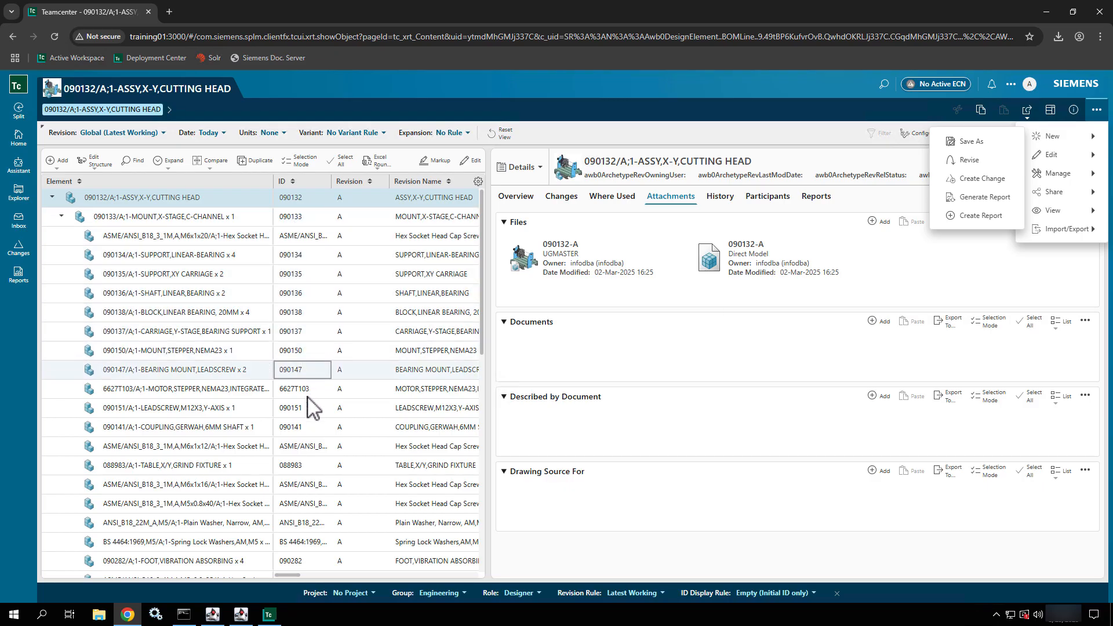
{"action": "left_click", "coordinate": [1006, 147]}
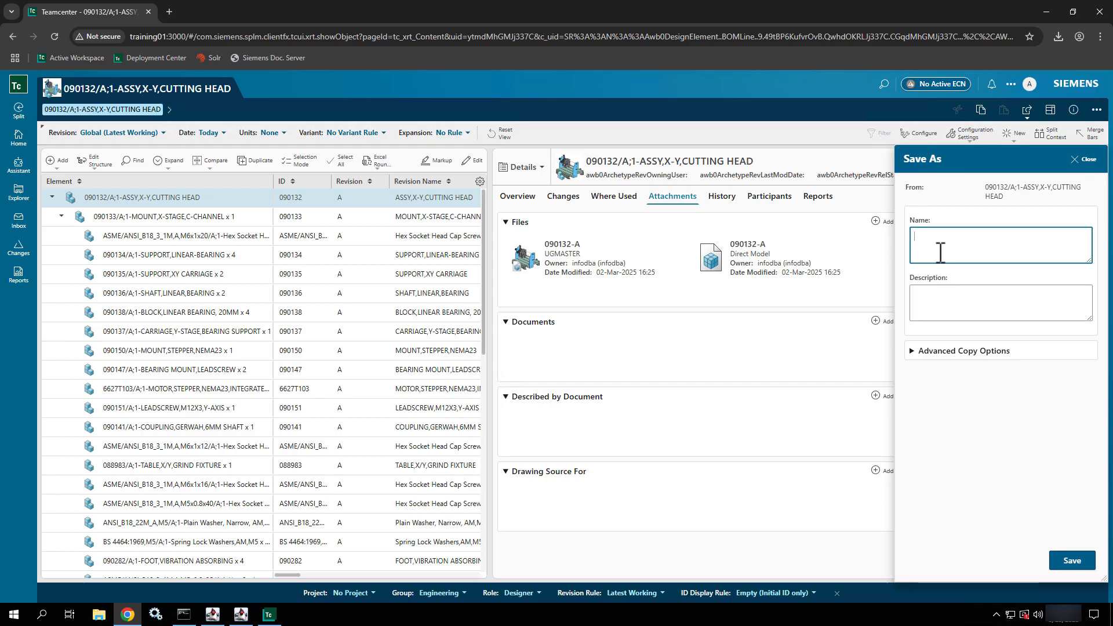
{"action": "type", "text": "ASSY"}
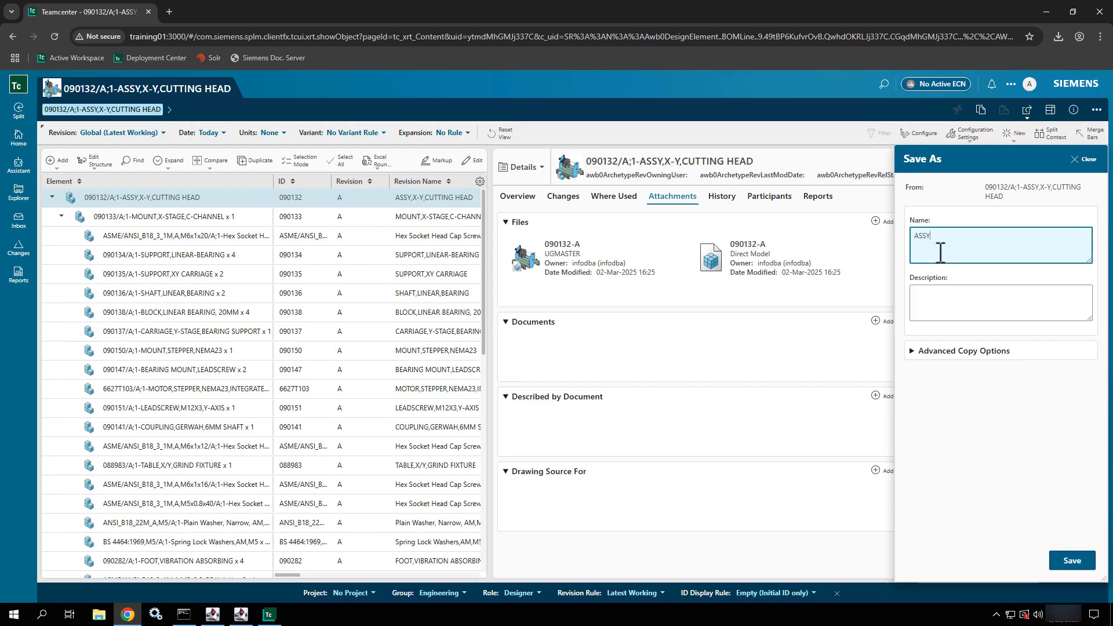
{"action": "type", "text": ",X-"}
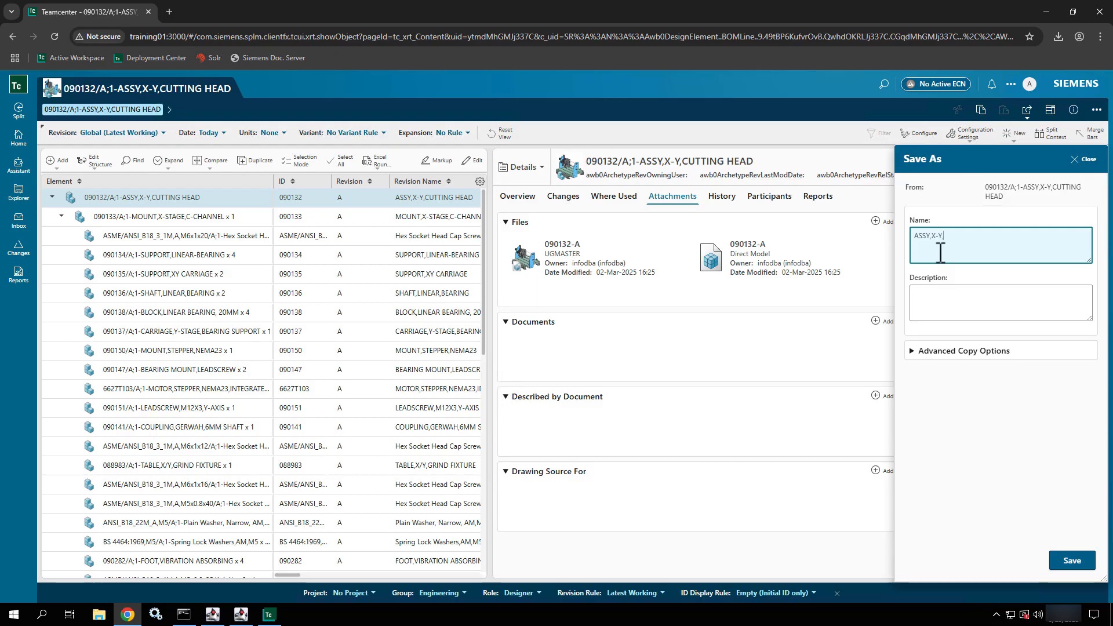
{"action": "type", "text": "Y,Cutting Head (Save"}
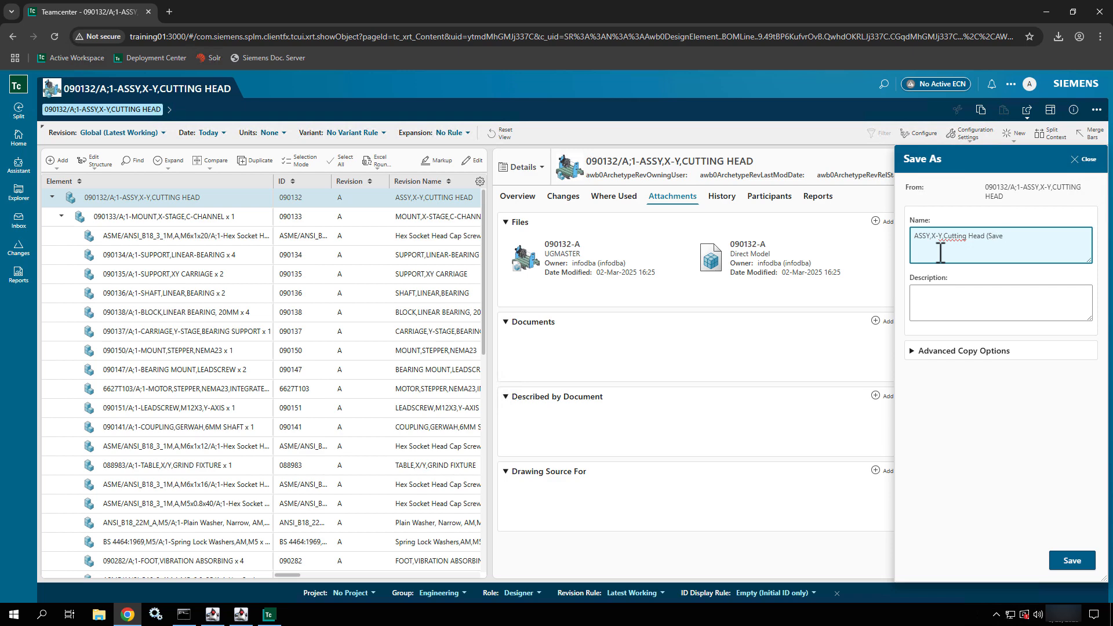
{"action": "key", "text": "BackSpace"}
{"action": "key", "text": "BackSpace"}
{"action": "key", "text": "BackSpace"}
{"action": "key", "text": "BackSpace"}
{"action": "key", "text": "Tab"}
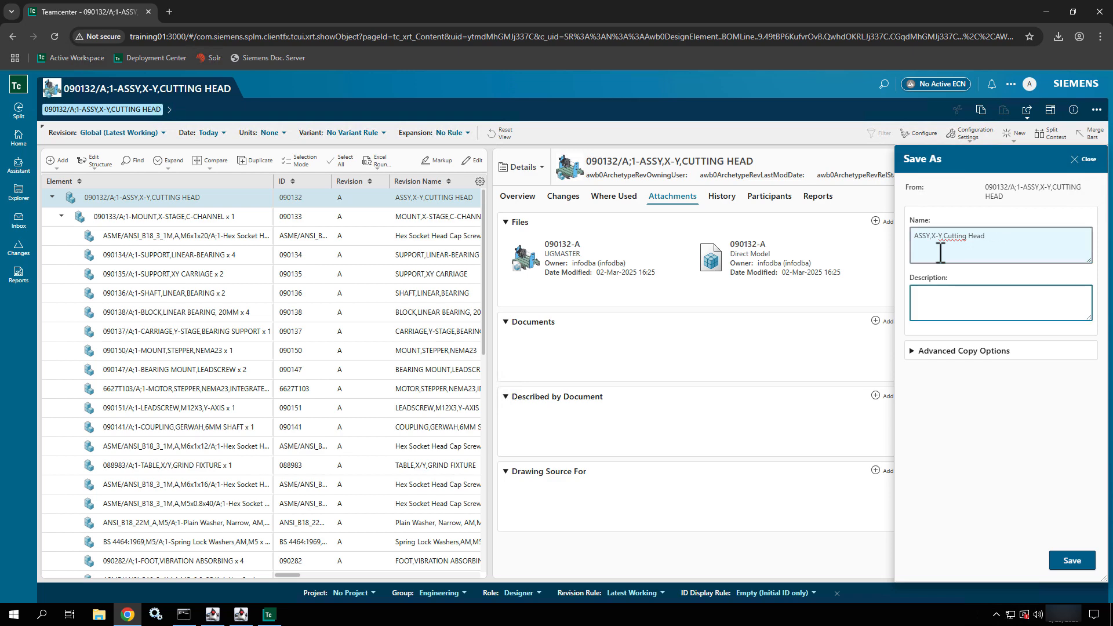
{"action": "type", "text": "Save As "}
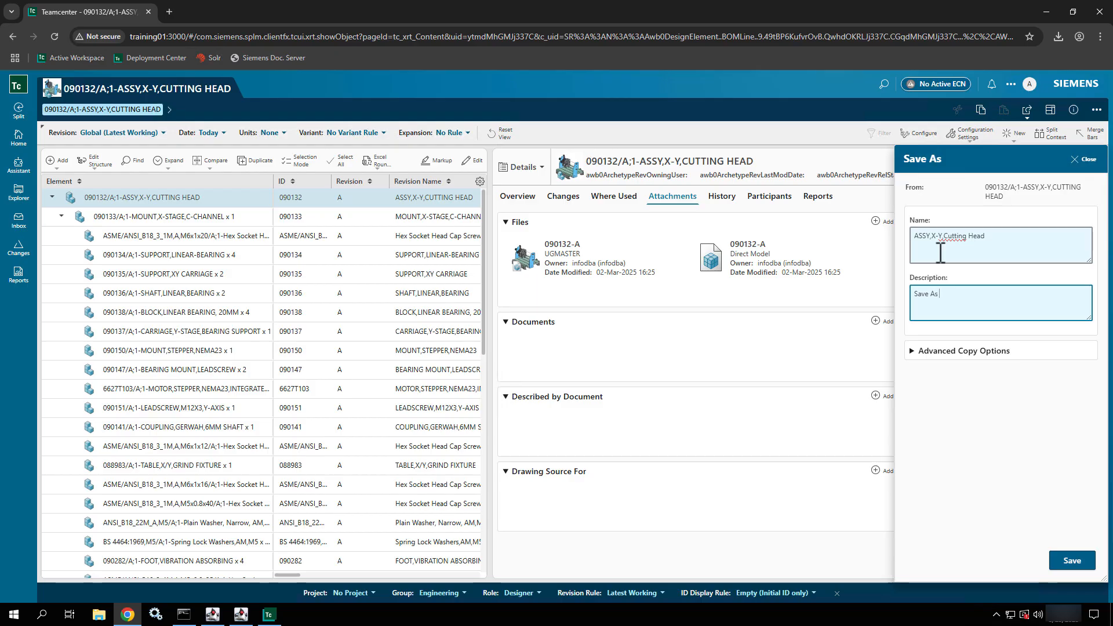
{"action": "type", "text": "Method"}
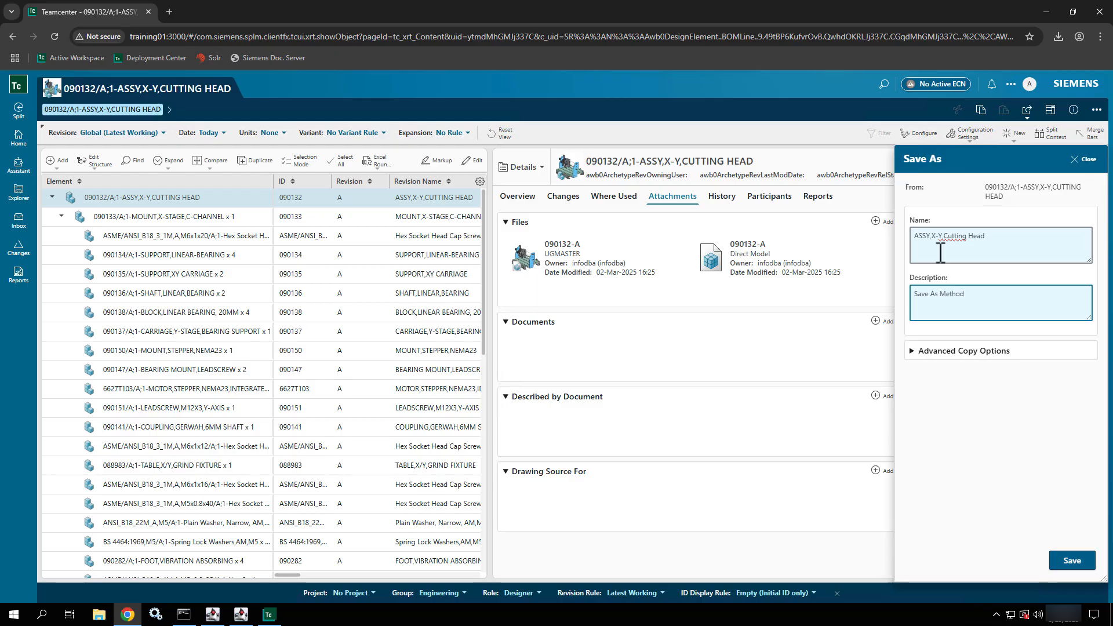
Set the copy action of the 090132-A Rendering attachment to Save As in the advanced copy options and save the new assembly.
{"action": "left_click", "coordinate": [914, 357]}
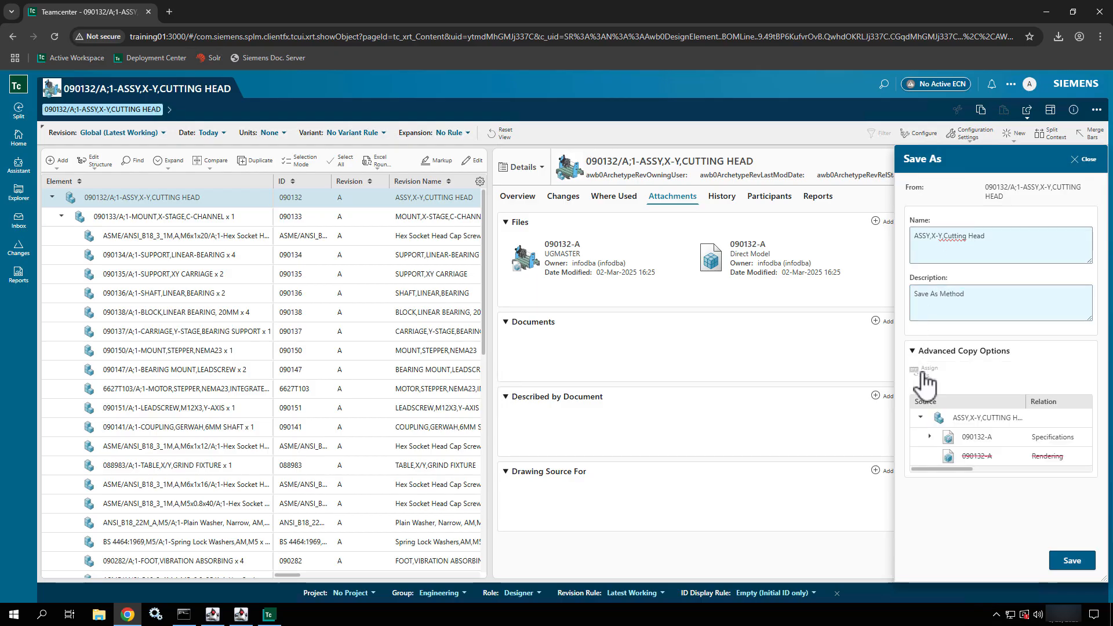
{"action": "left_click", "coordinate": [979, 455]}
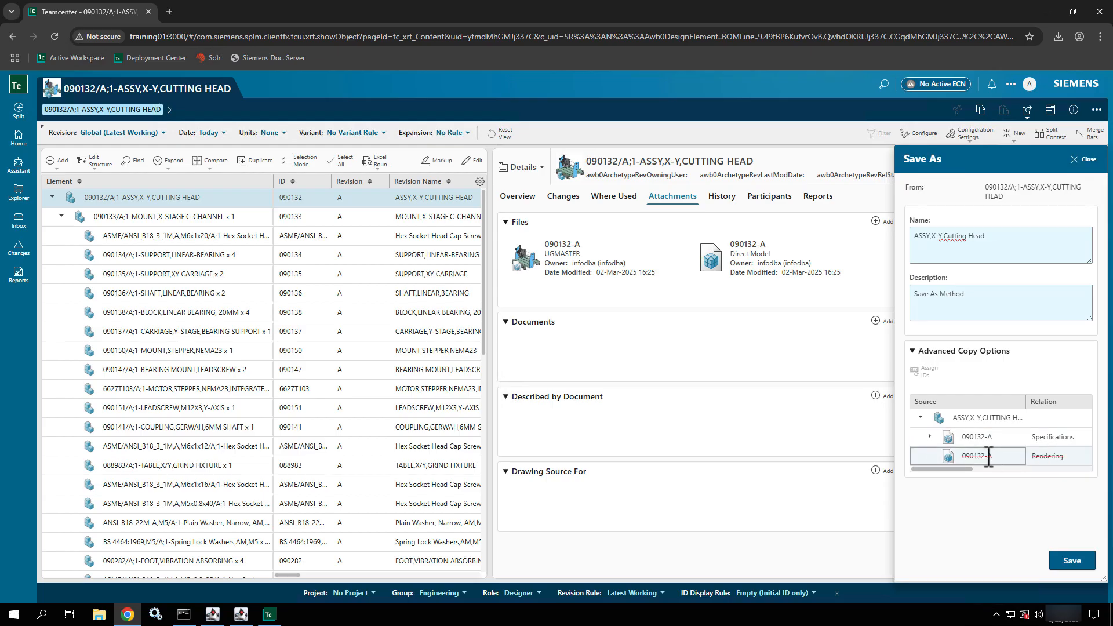
{"action": "left_click", "coordinate": [1058, 436]}
{"action": "left_click", "coordinate": [985, 440]}
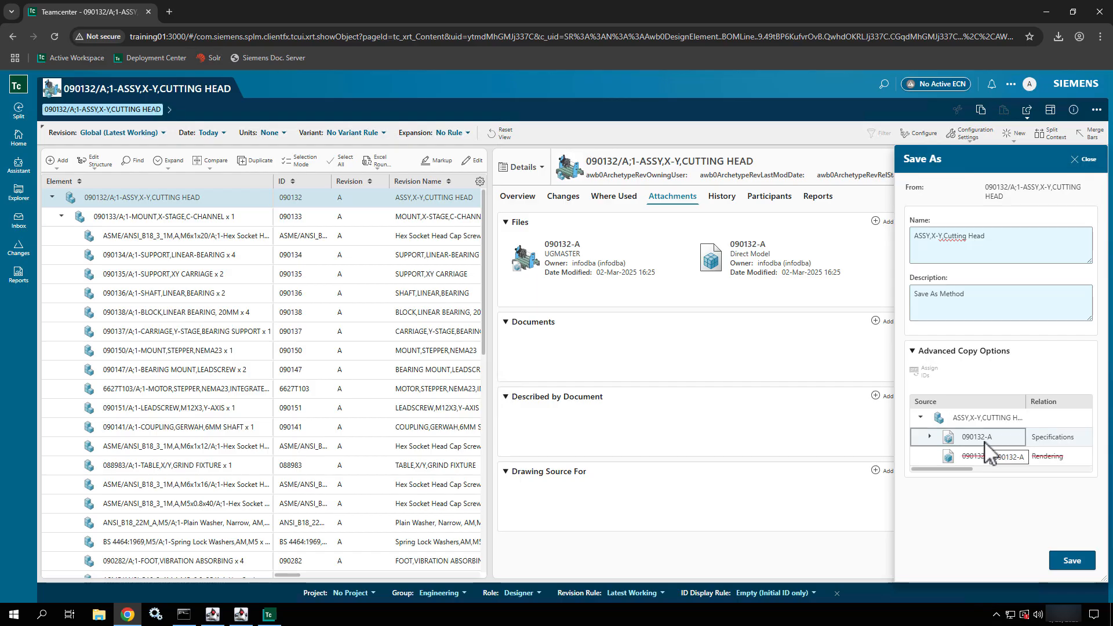
{"action": "left_click", "coordinate": [989, 455]}
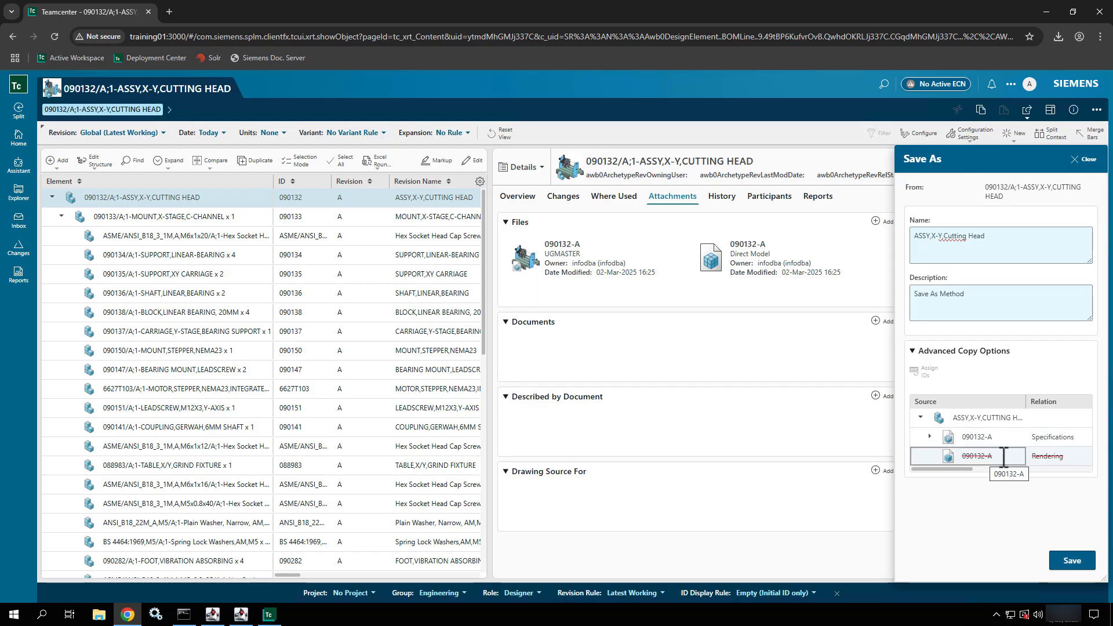
{"action": "right_click", "coordinate": [1012, 458]}
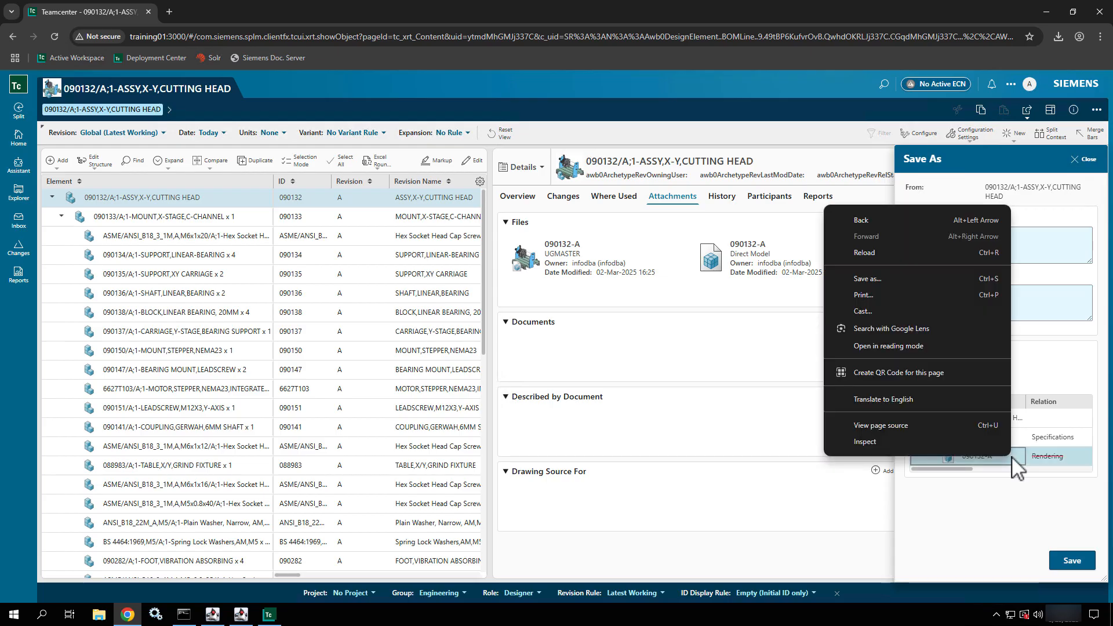
{"action": "left_click", "coordinate": [951, 469]}
{"action": "left_click_drag", "start_coordinate": [951, 469], "coordinate": [1012, 469]}
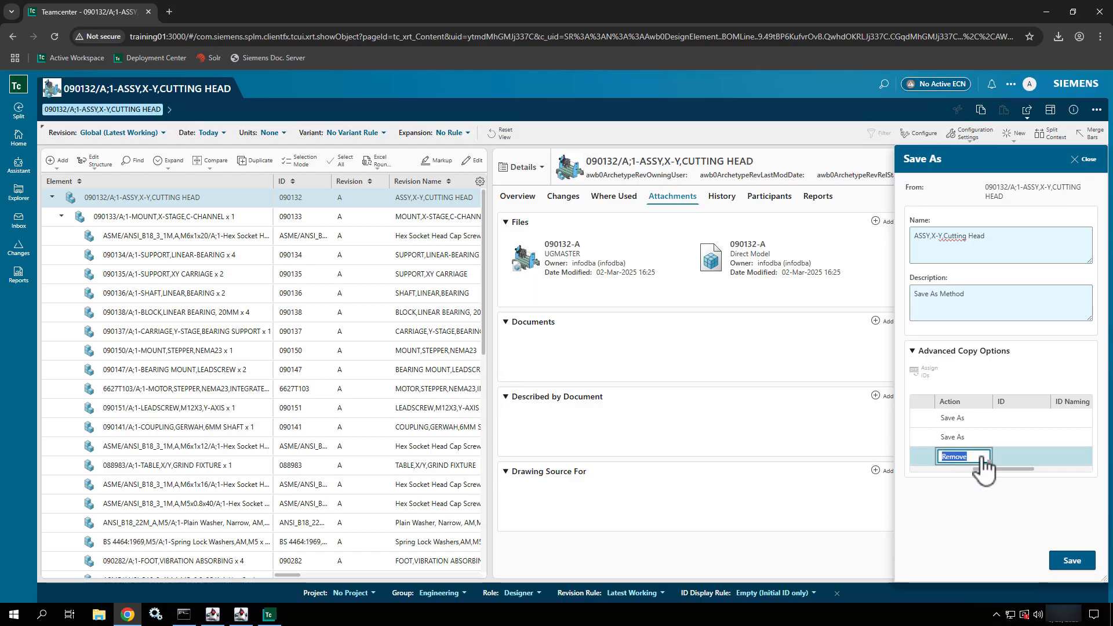
{"action": "left_click", "coordinate": [976, 463]}
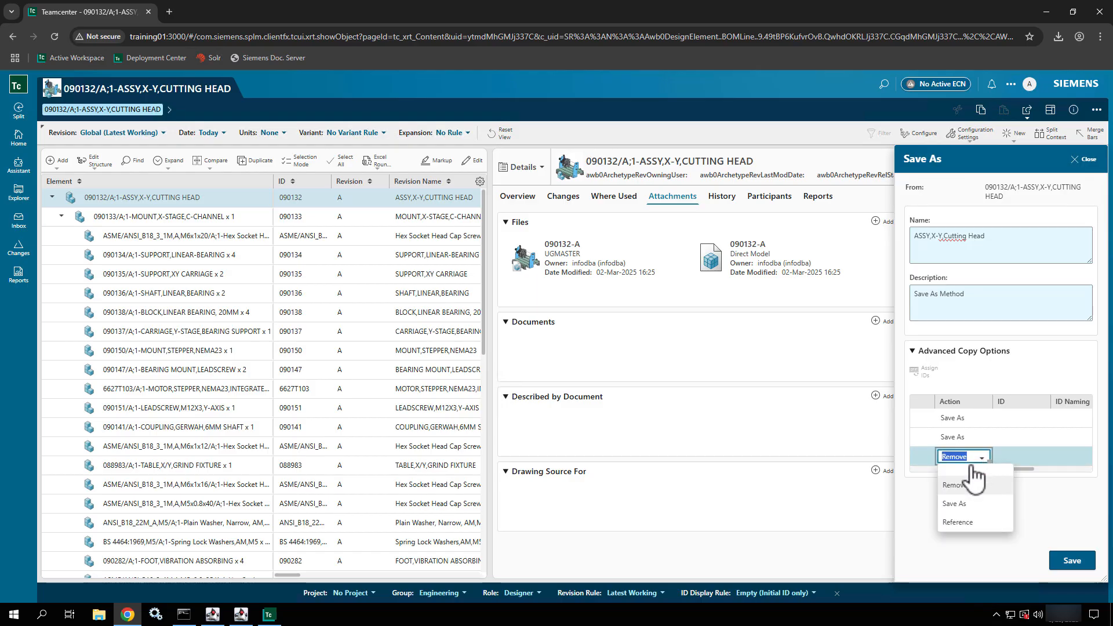
{"action": "left_click", "coordinate": [954, 503]}
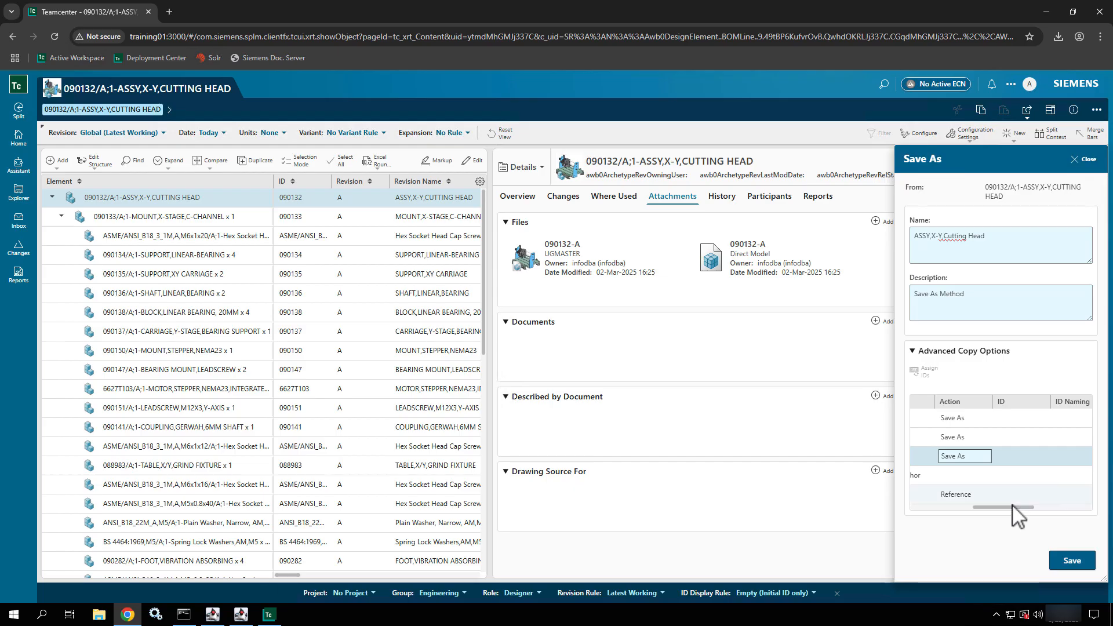
{"action": "mouse_move", "coordinate": [1012, 506]}
{"action": "left_mouse_down"}
{"action": "mouse_move", "coordinate": [939, 509]}
{"action": "mouse_move", "coordinate": [1075, 490]}
{"action": "mouse_move", "coordinate": [1031, 496]}
{"action": "left_mouse_up"}
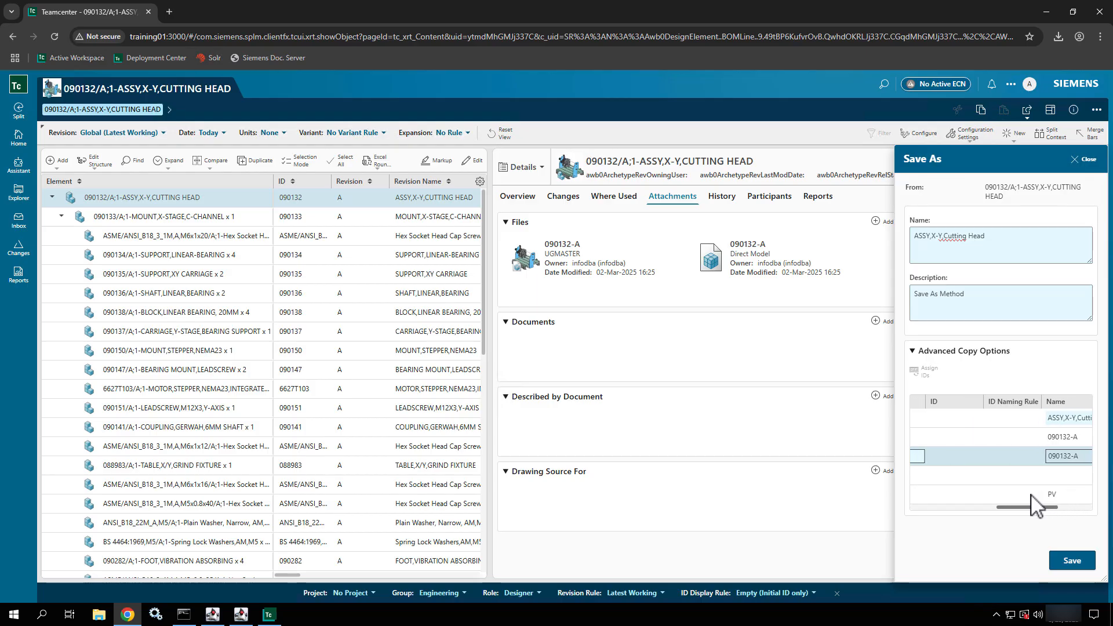
{"action": "left_click", "coordinate": [1074, 565]}
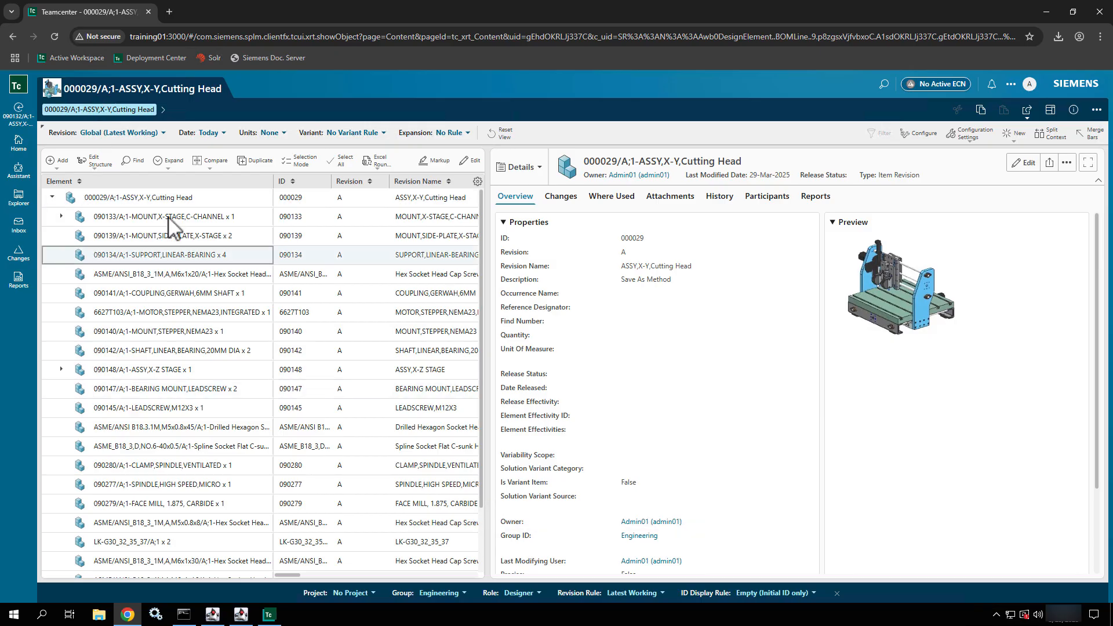
Compare the ownership properties of the new top assembly 000029/A with those of its child 090133/A MOUNT,X-STAGE,C-CHANNEL.
{"action": "left_click", "coordinate": [180, 198]}
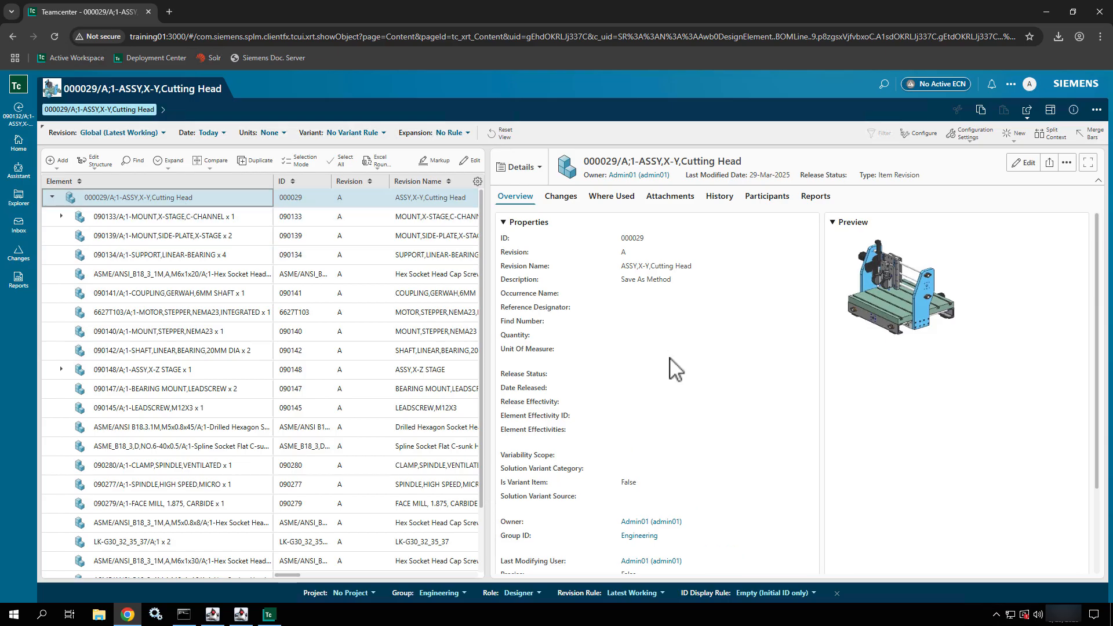
{"action": "scroll", "coordinate": [670, 367], "scroll_direction": "down", "scroll_amount": 2}
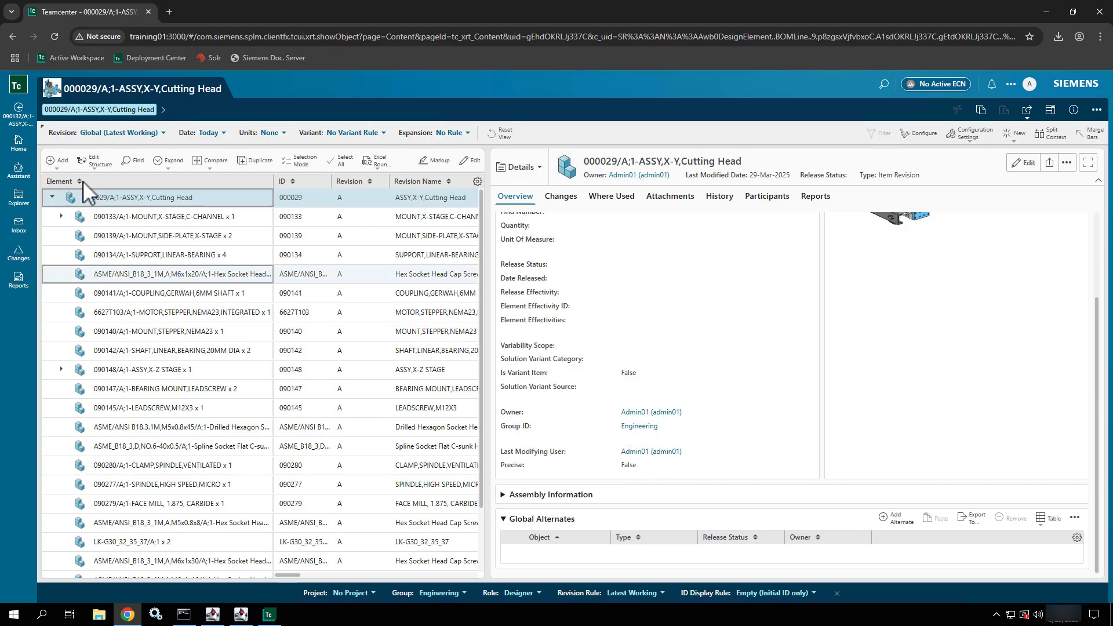
{"action": "left_click", "coordinate": [139, 219]}
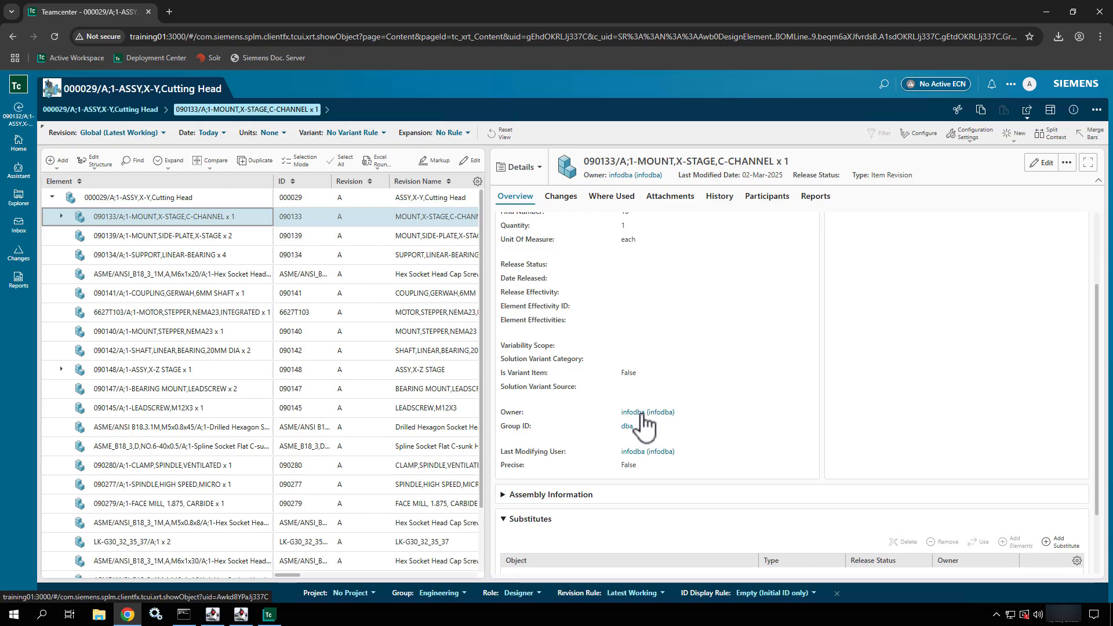
{"action": "left_click", "coordinate": [146, 198]}
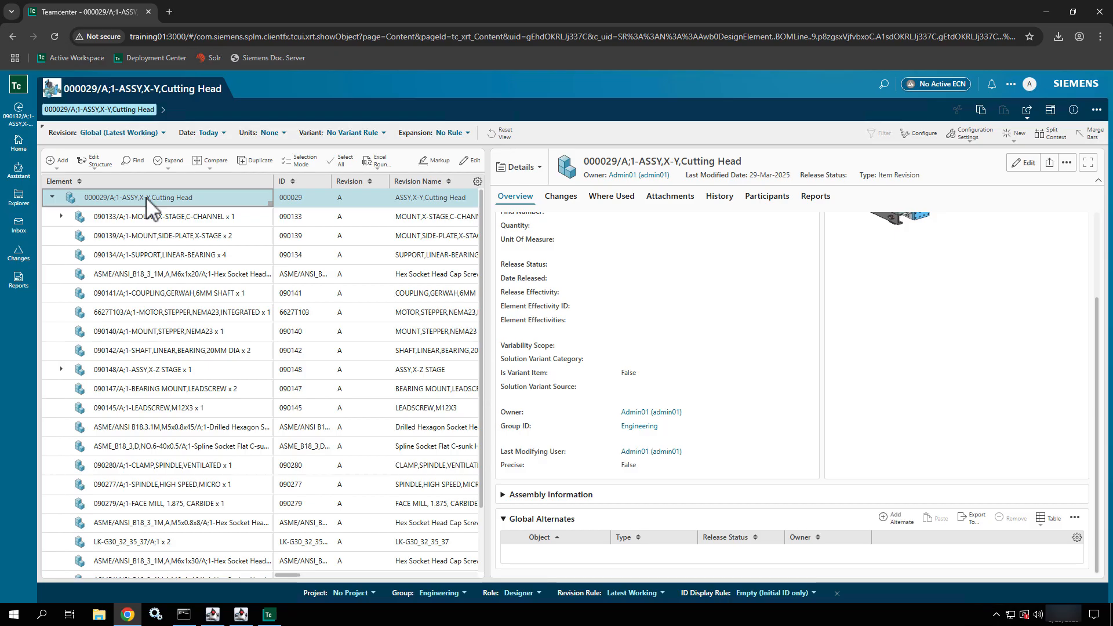
Check which structure-editing and add-element options are available for top assembly 000029/A and for its child 090133/A.
{"action": "left_click", "coordinate": [103, 165]}
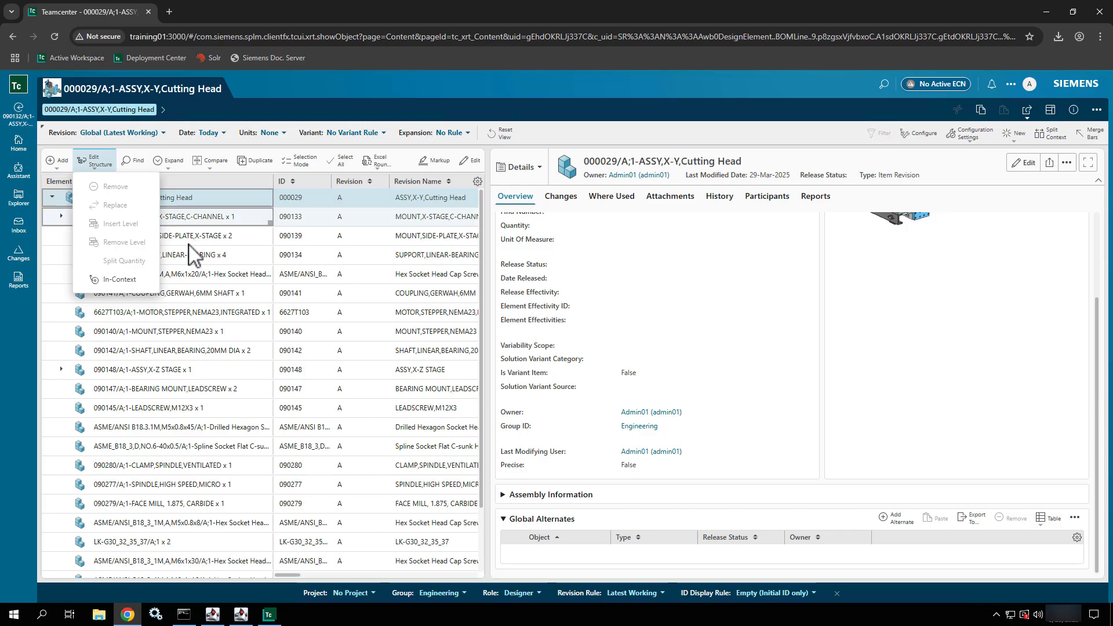
{"action": "left_click", "coordinate": [56, 164]}
{"action": "left_click", "coordinate": [56, 164]}
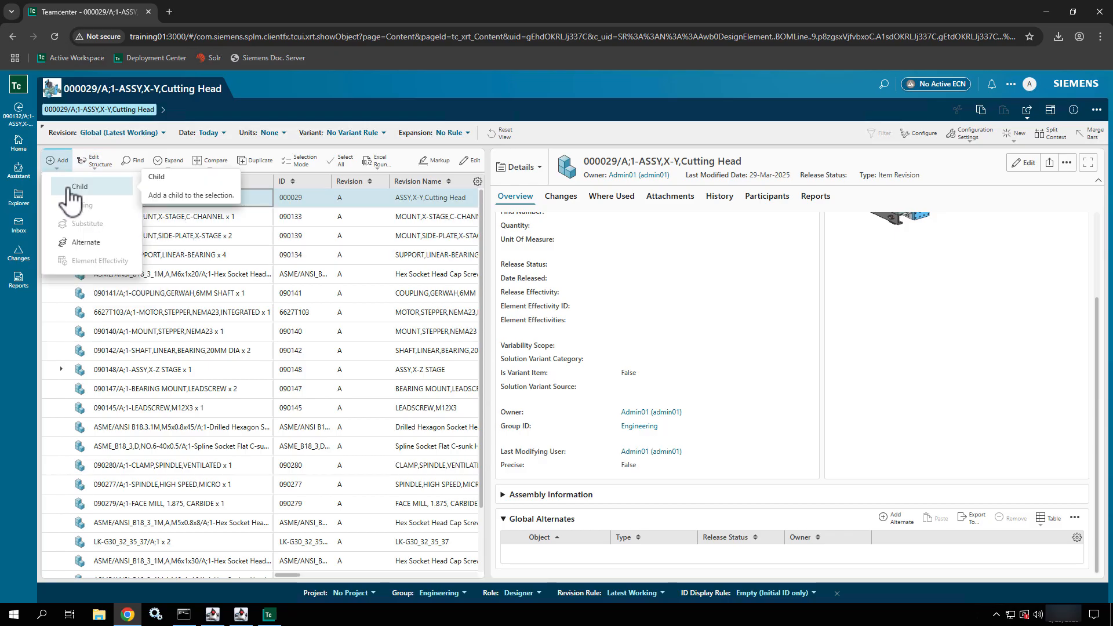
{"action": "left_click", "coordinate": [238, 223]}
{"action": "left_click", "coordinate": [313, 218]}
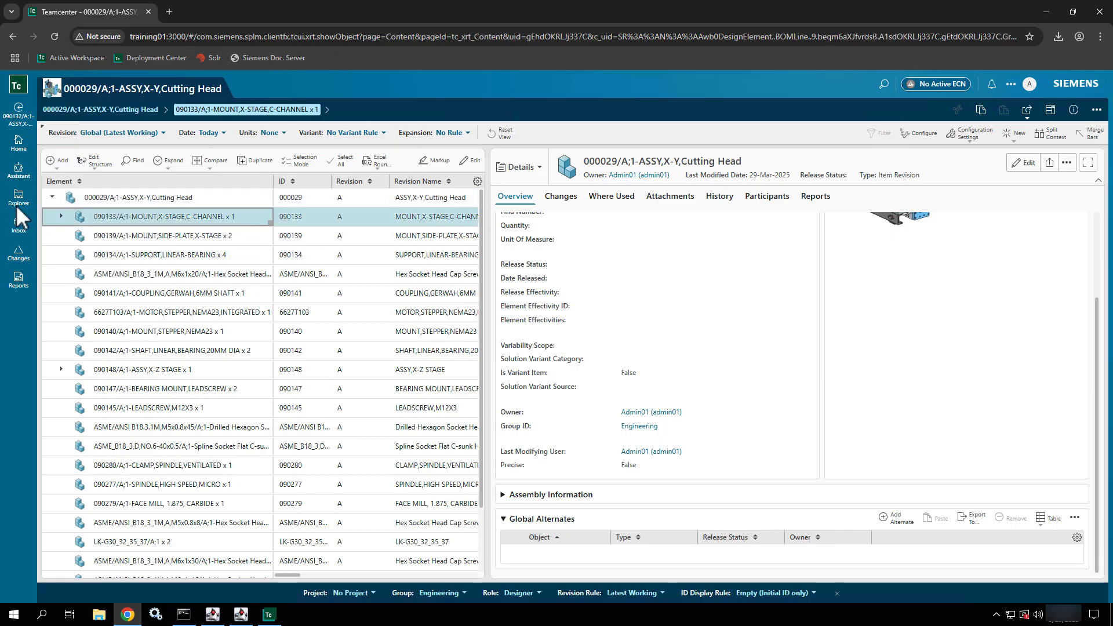
{"action": "left_click", "coordinate": [68, 163]}
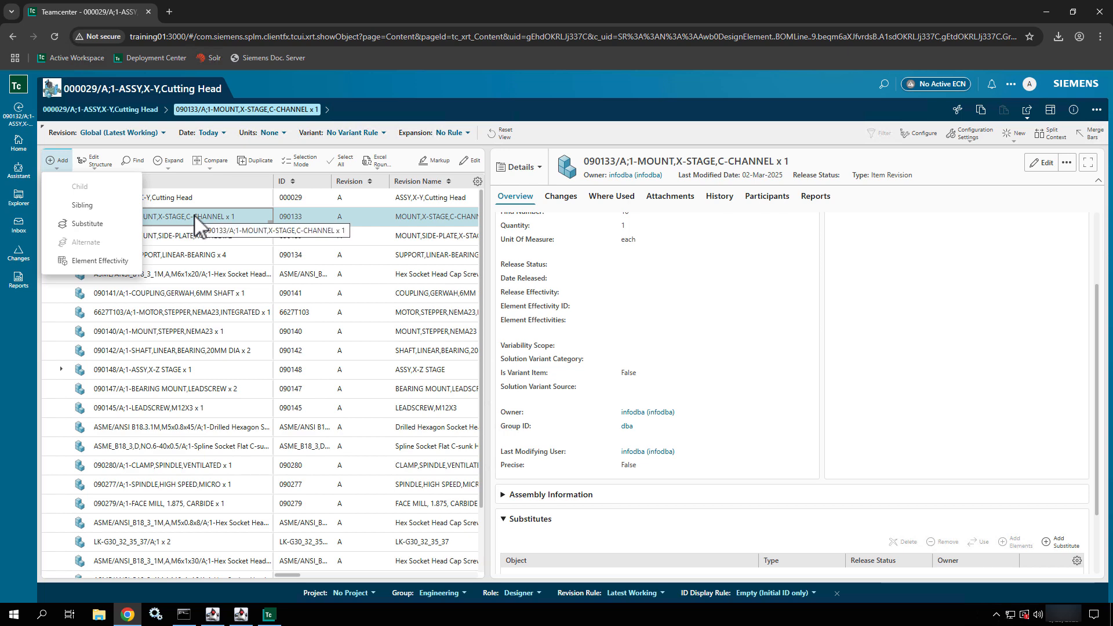
{"action": "left_click", "coordinate": [554, 82]}
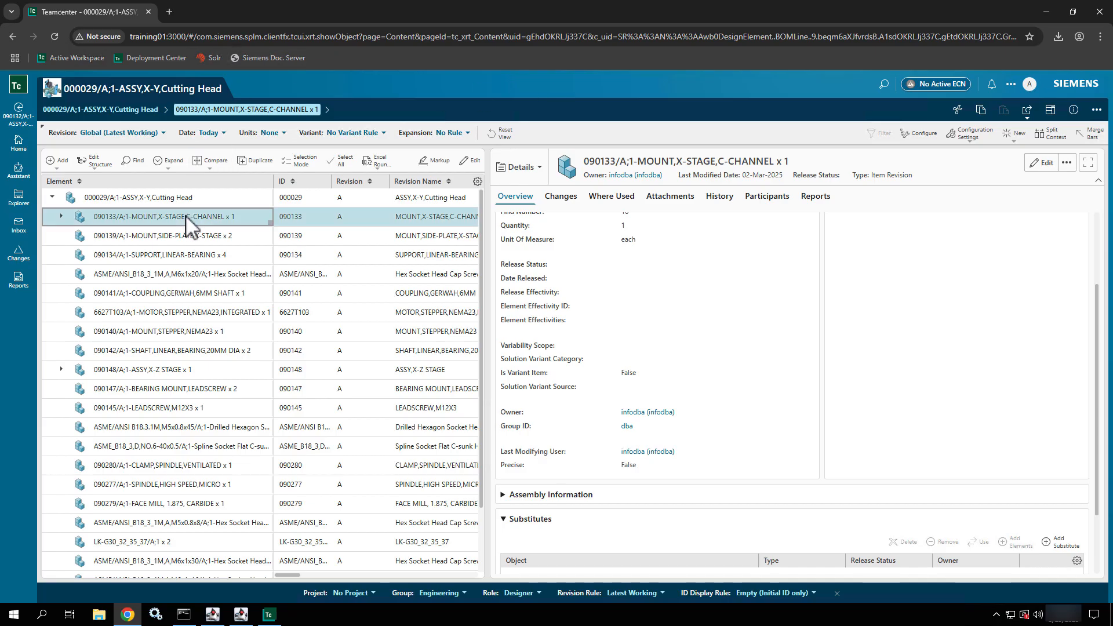
Return to the original assembly 090132/A and view its overview properties.
{"action": "left_click", "coordinate": [22, 114]}
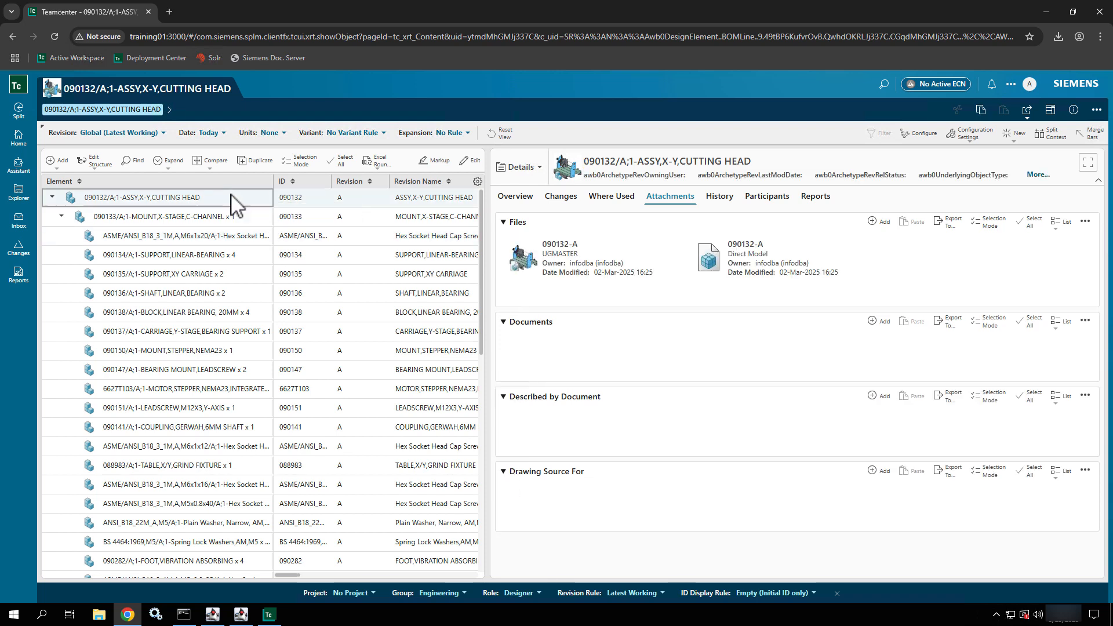
{"action": "left_click", "coordinate": [230, 196]}
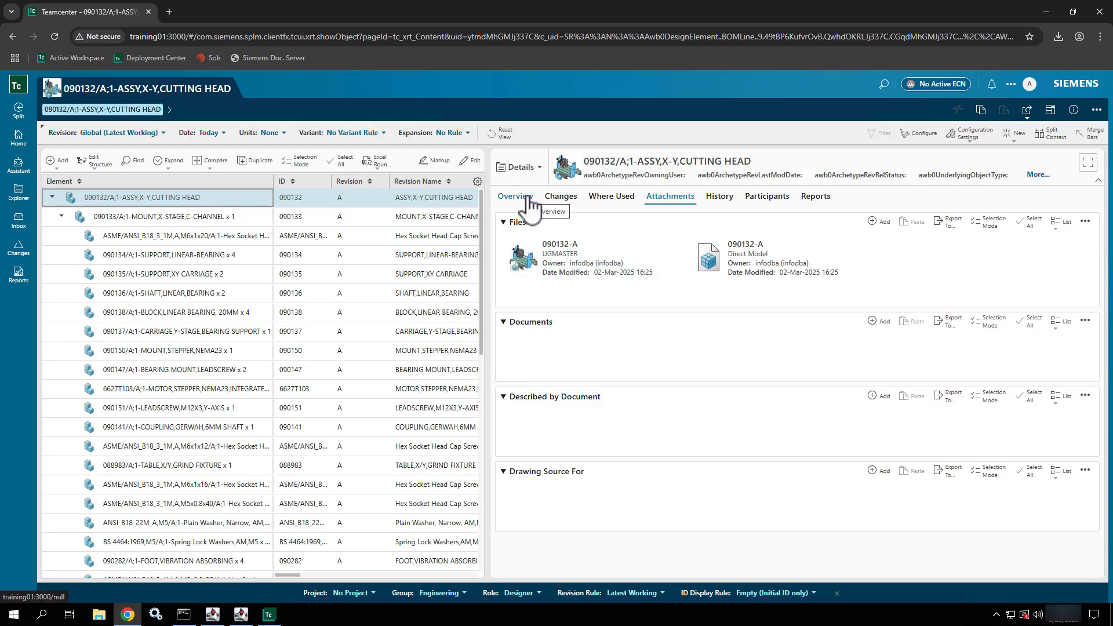
{"action": "left_click", "coordinate": [355, 196]}
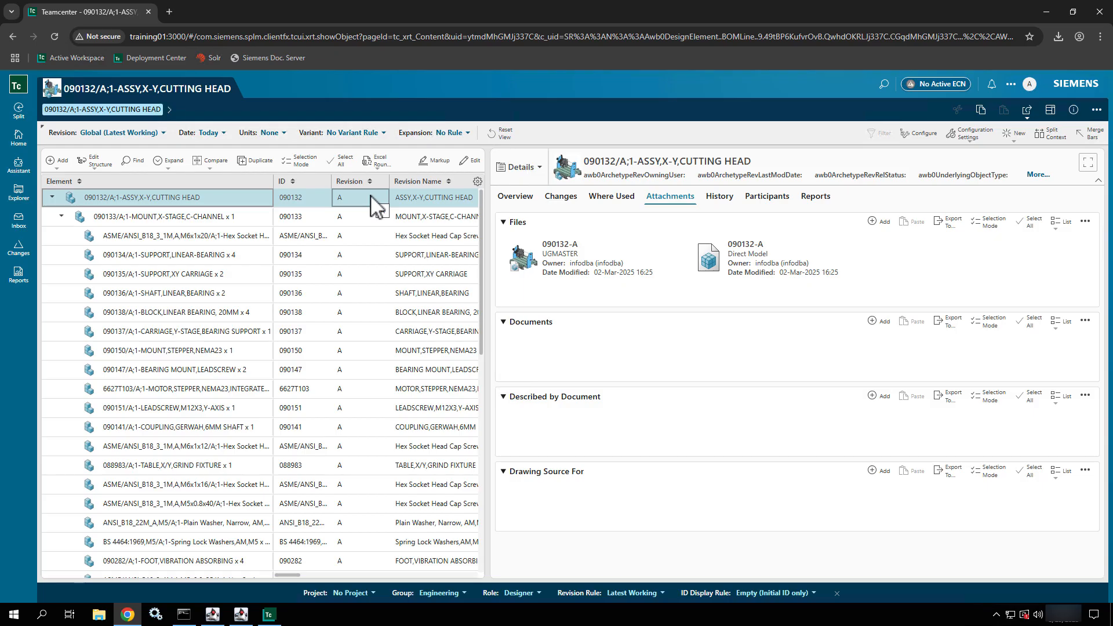
{"action": "left_click", "coordinate": [504, 204]}
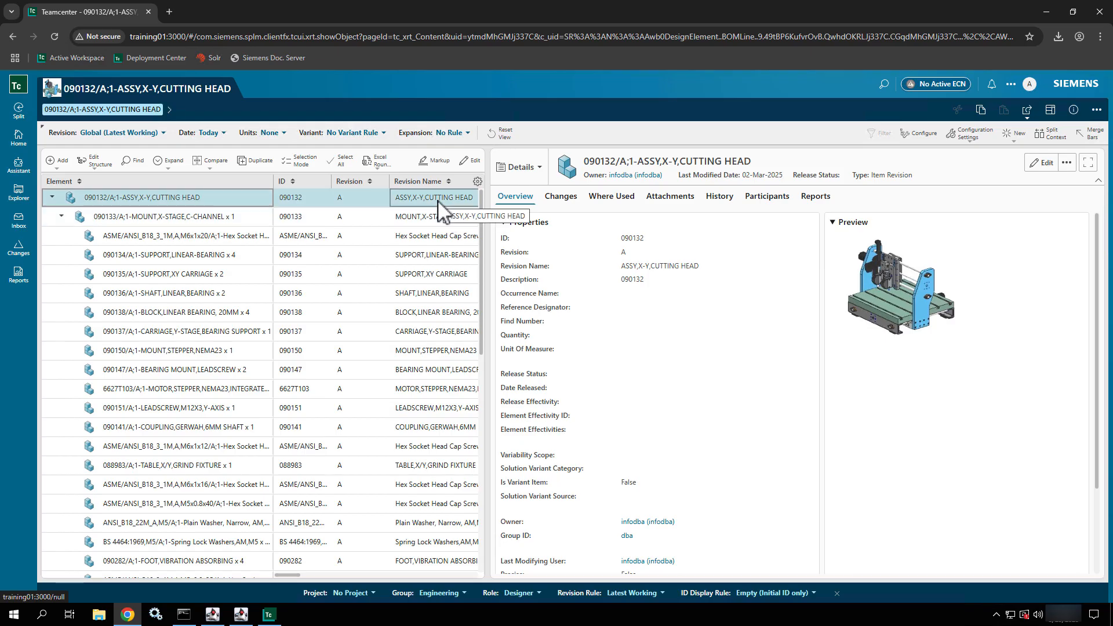
Start a Revise of assembly 090132/A with the description "090132 Revise Structure".
{"action": "left_click", "coordinate": [1098, 112]}
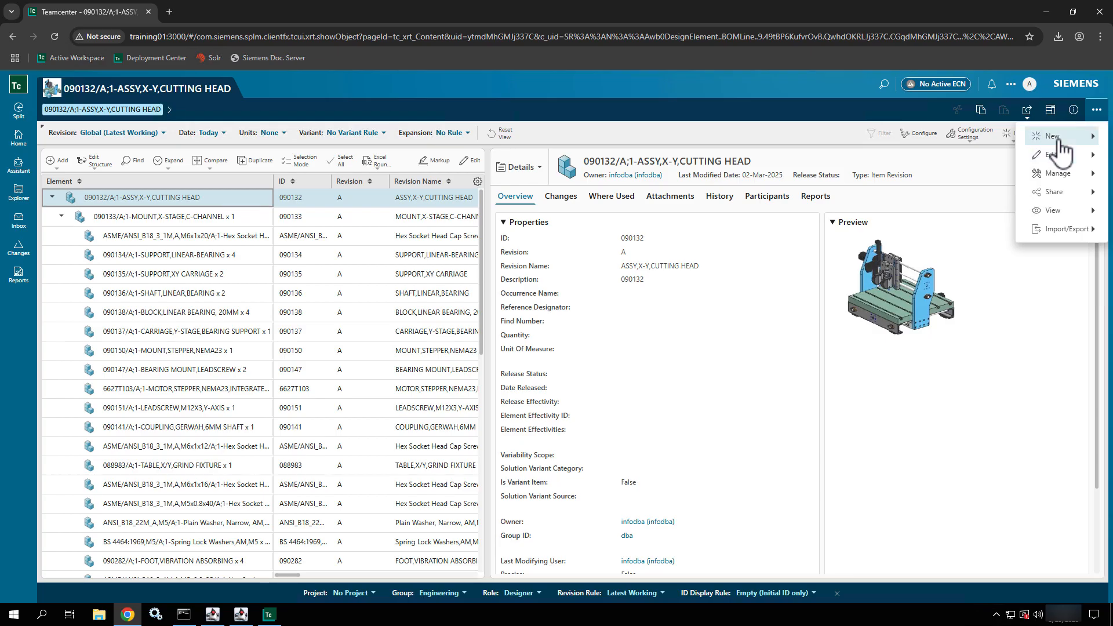
{"action": "mouse_move", "coordinate": [1061, 145]}
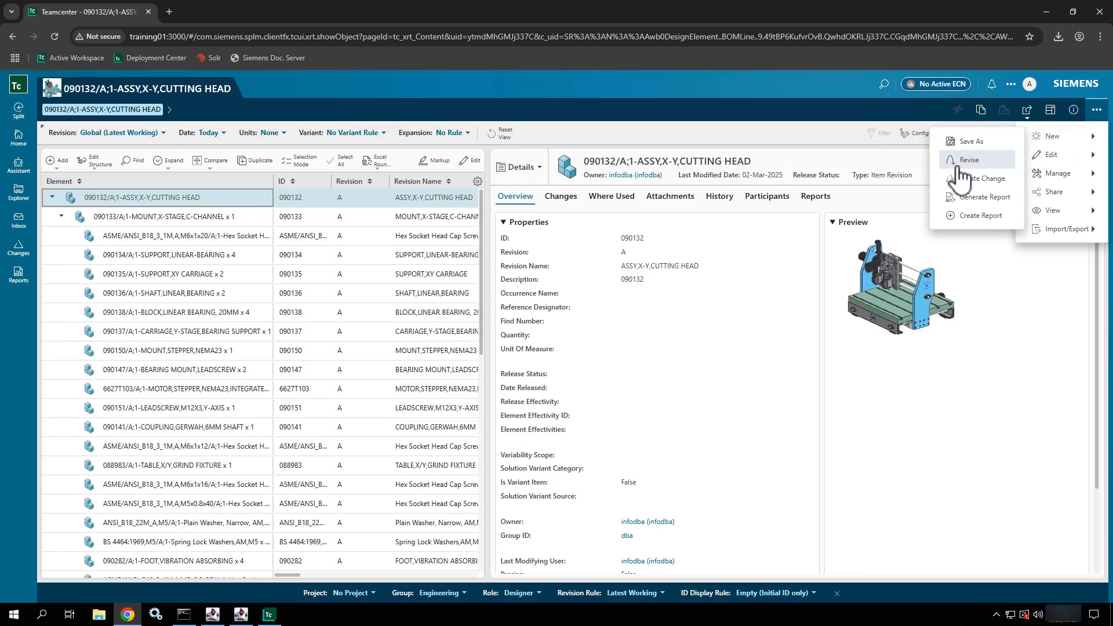
{"action": "left_click", "coordinate": [958, 166]}
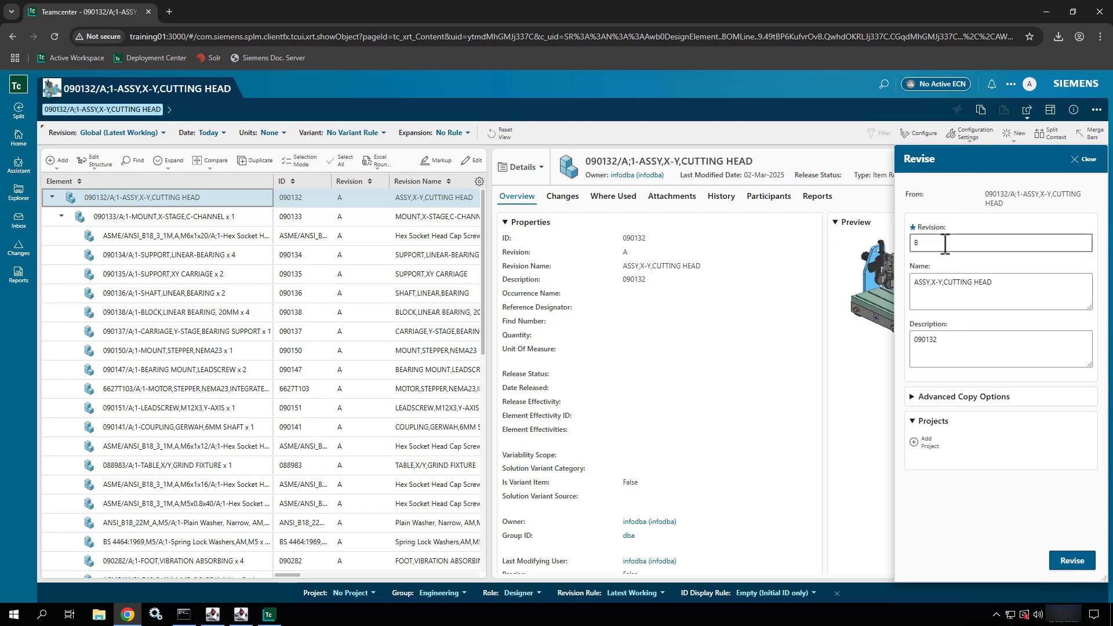
{"action": "left_click", "coordinate": [945, 243]}
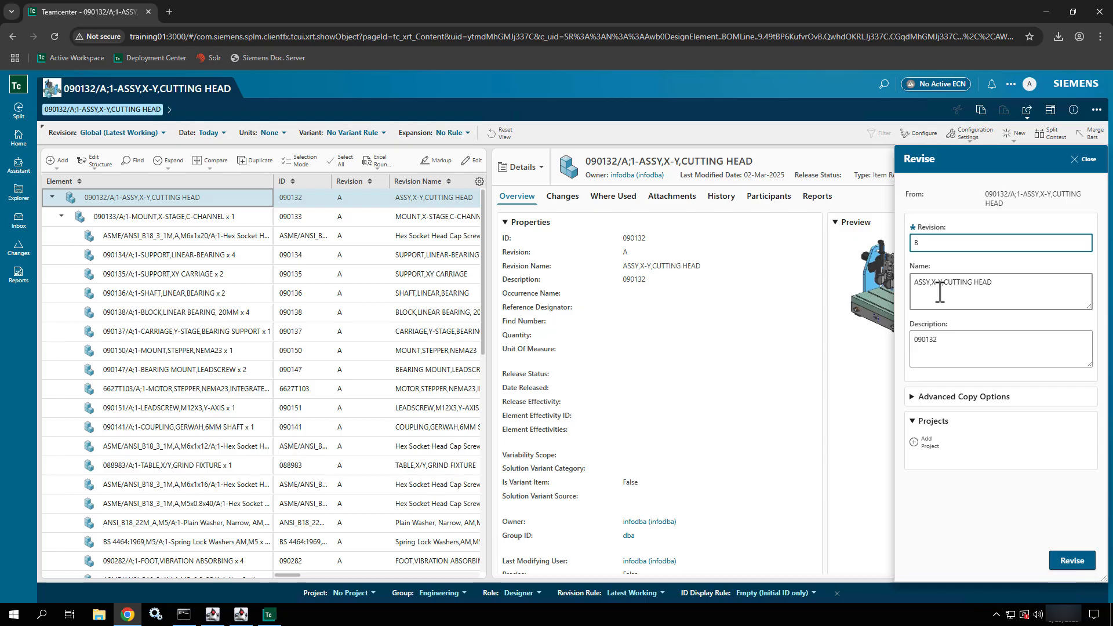
{"action": "left_click", "coordinate": [1002, 281]}
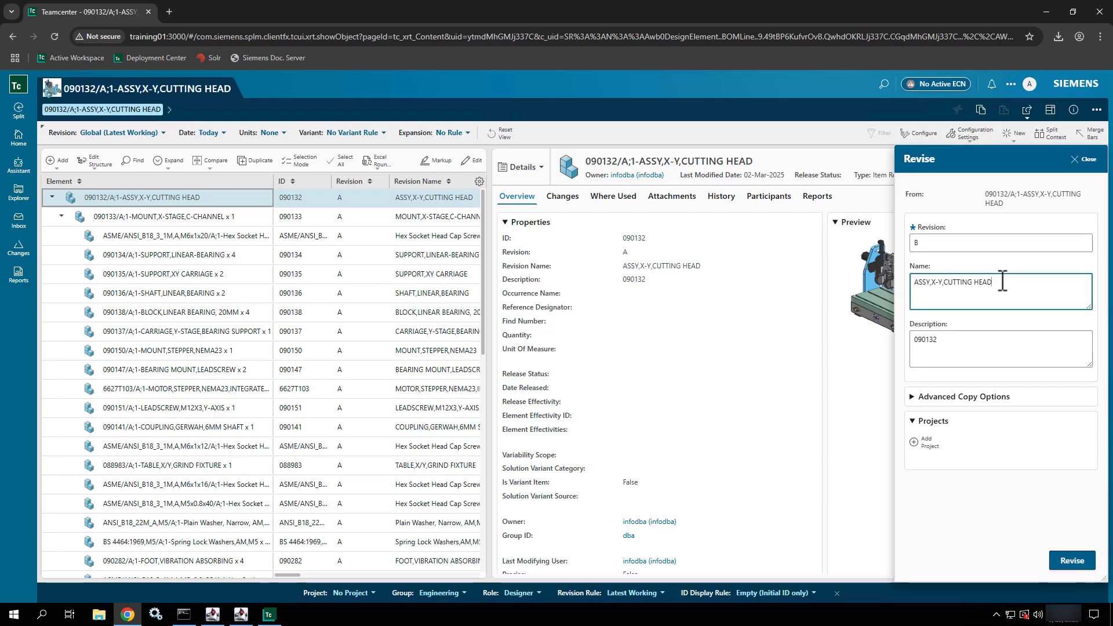
{"action": "left_click", "coordinate": [965, 341]}
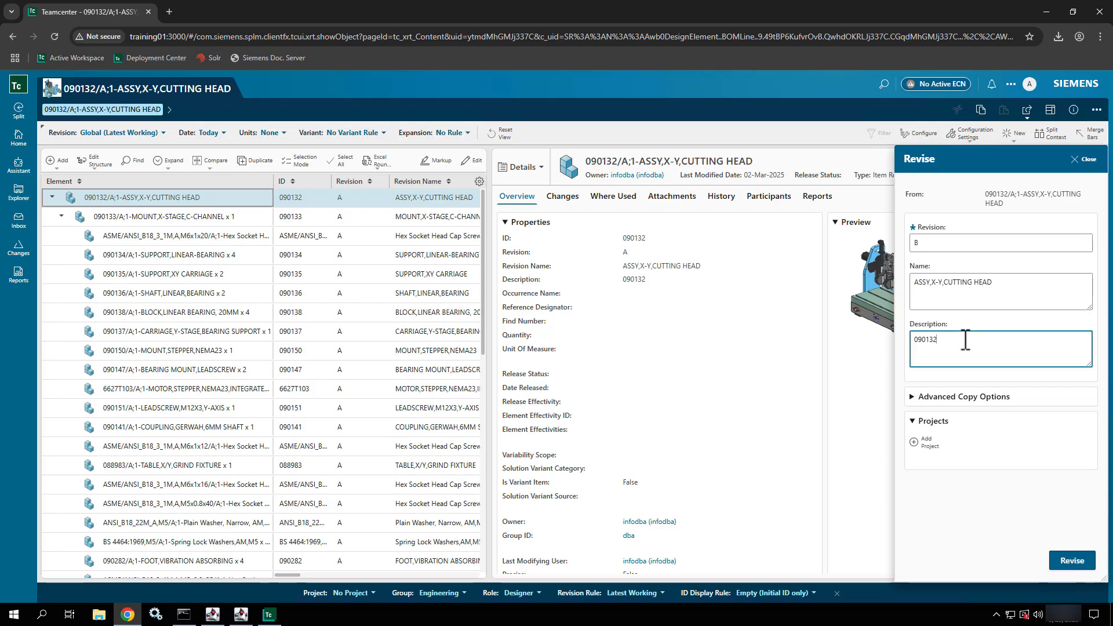
{"action": "type", "text": "Rv"}
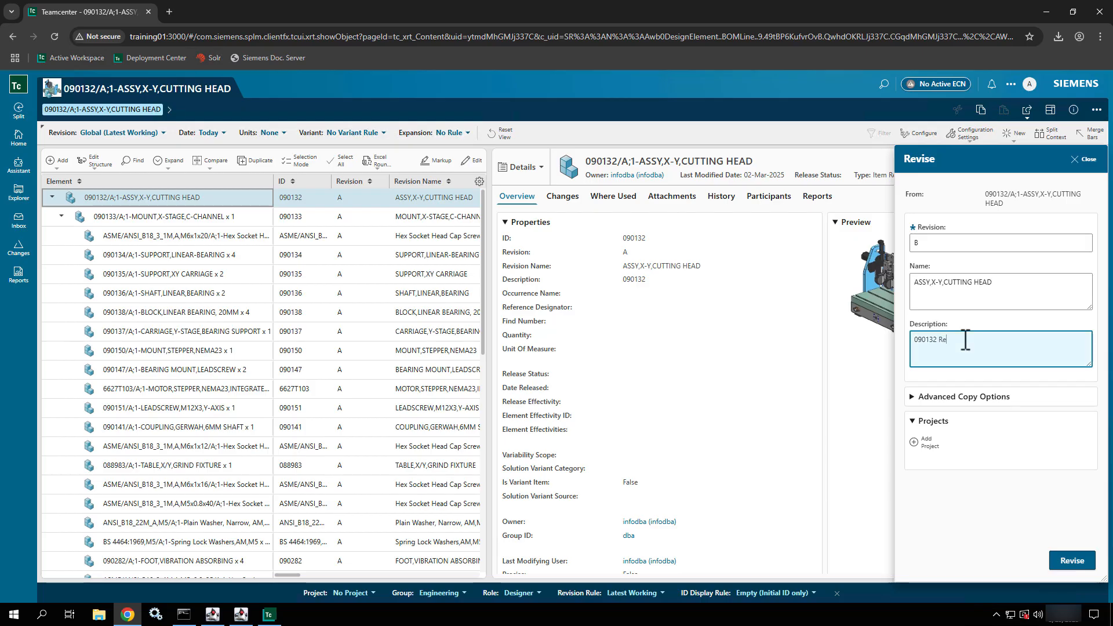
{"action": "type", "text": "vise Structure"}
Review the copy actions of the 090132/A attachments in the advanced copy options and try to revise the assembly.
{"action": "left_click", "coordinate": [916, 398]}
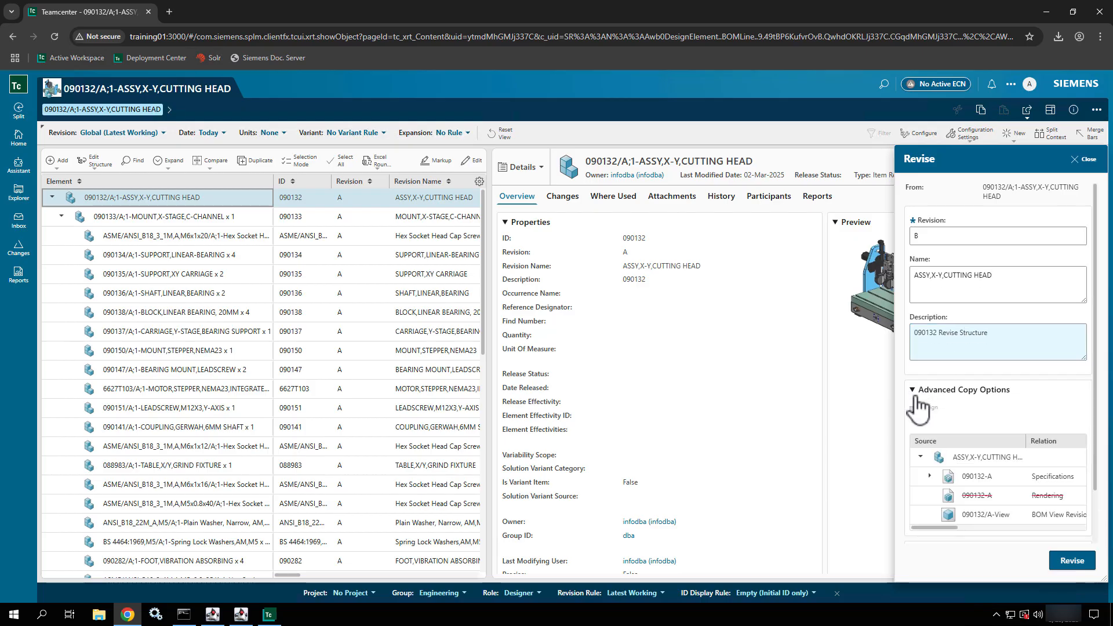
{"action": "scroll", "coordinate": [984, 400], "scroll_direction": "down", "scroll_amount": 1}
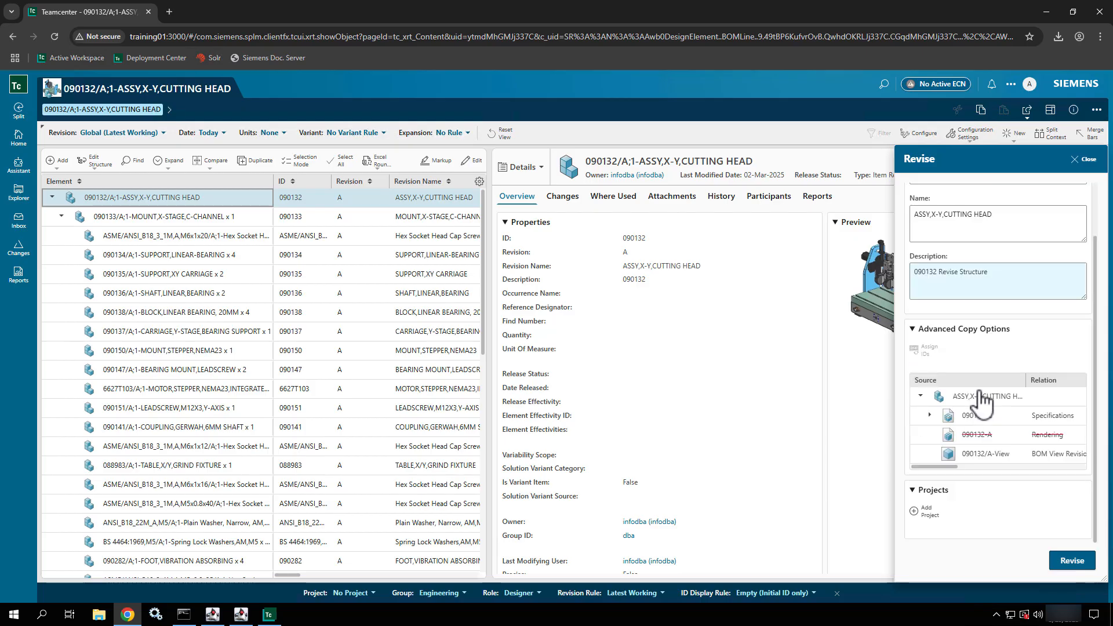
{"action": "scroll", "coordinate": [1034, 440], "scroll_direction": "right", "scroll_amount": 3}
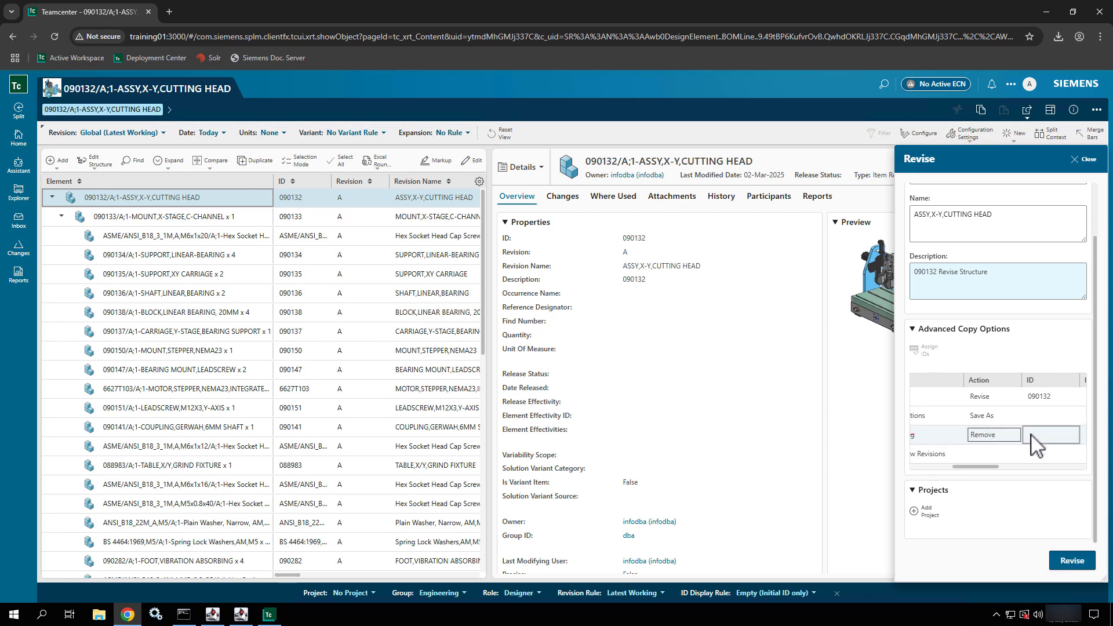
{"action": "scroll", "coordinate": [1035, 440], "scroll_direction": "left", "scroll_amount": 5}
{"action": "scroll", "coordinate": [1033, 435], "scroll_direction": "right", "scroll_amount": 2}
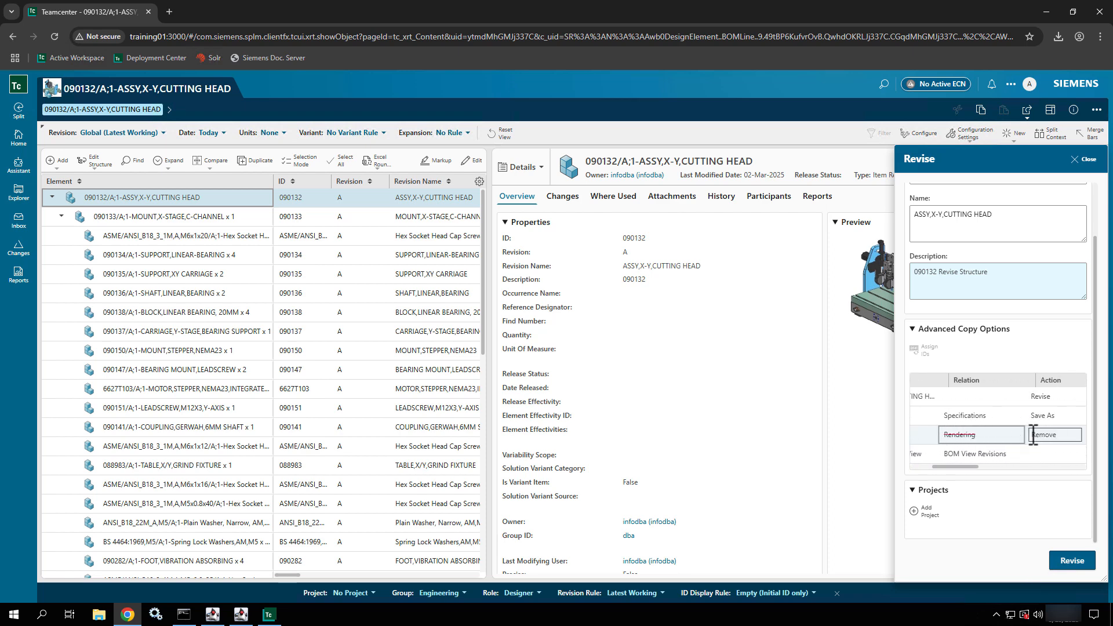
{"action": "scroll", "coordinate": [1033, 436], "scroll_direction": "right", "scroll_amount": 1}
{"action": "scroll", "coordinate": [1035, 440], "scroll_direction": "left", "scroll_amount": 3}
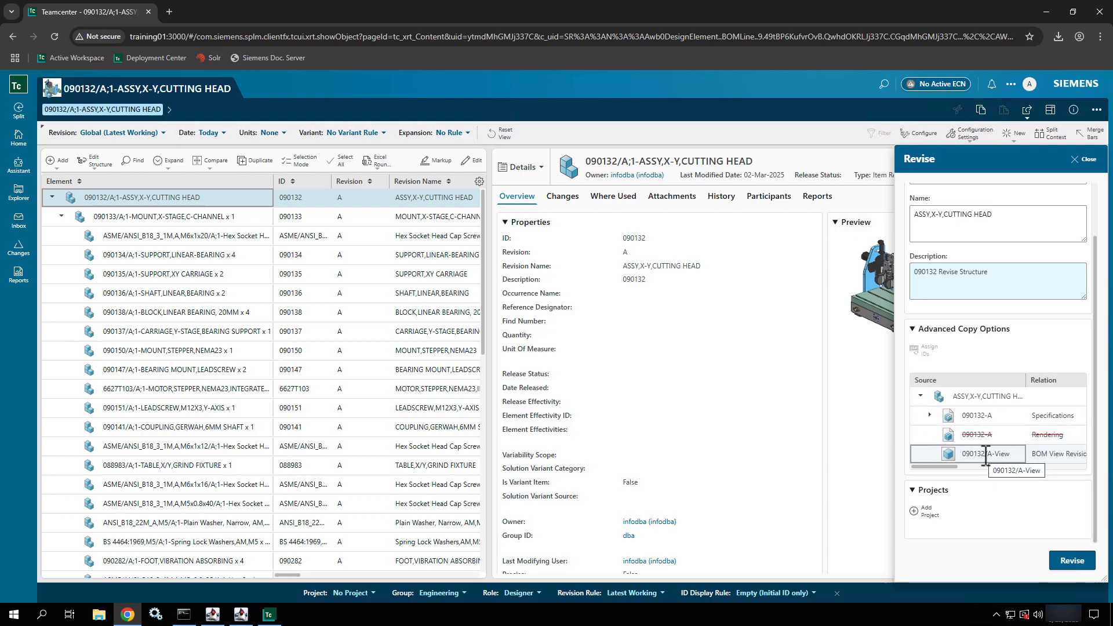
{"action": "left_click", "coordinate": [1054, 455]}
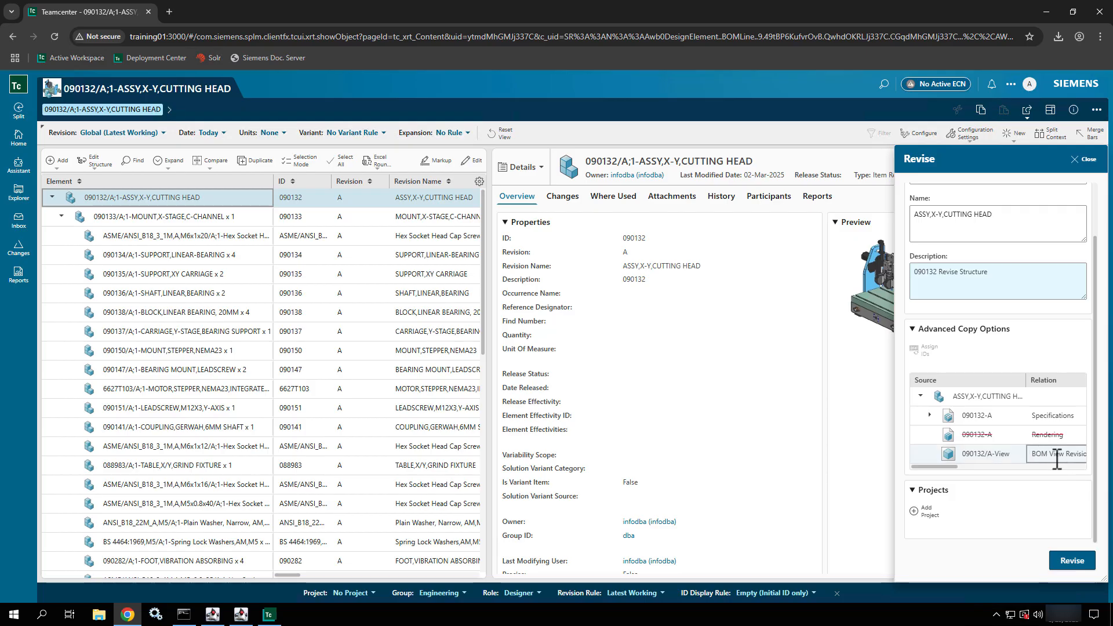
{"action": "scroll", "coordinate": [1056, 459], "scroll_direction": "right", "scroll_amount": 2}
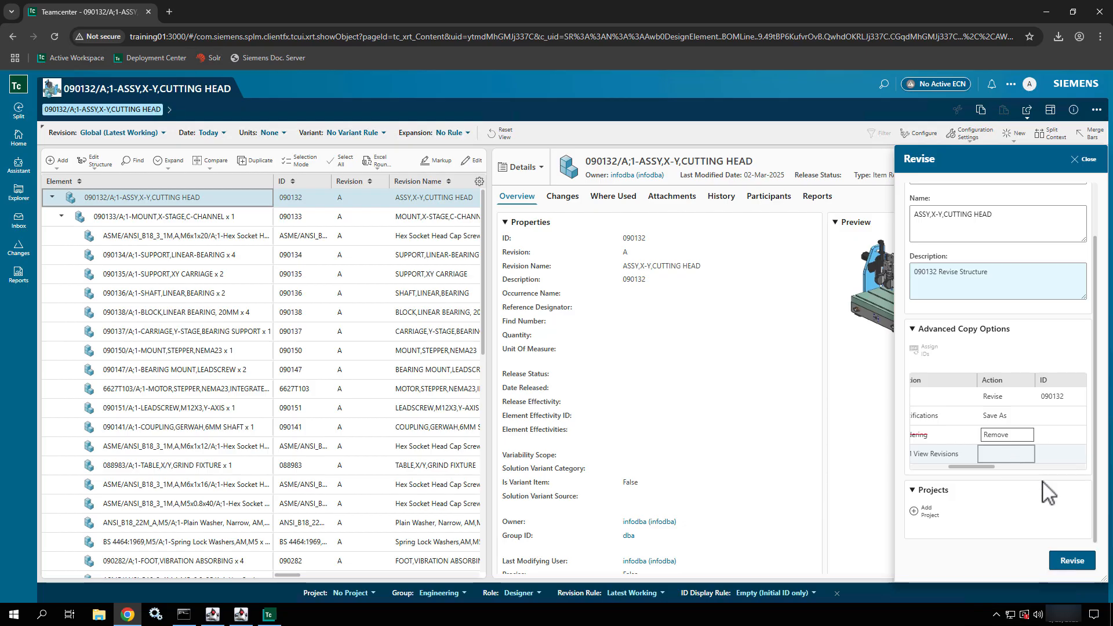
{"action": "left_click", "coordinate": [1072, 561]}
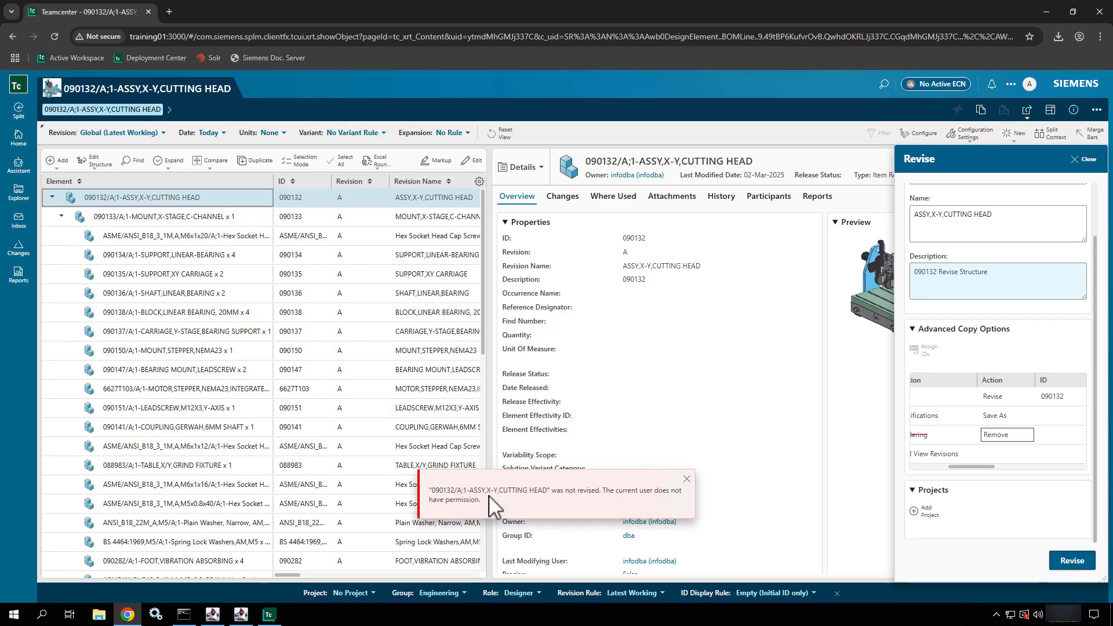
{"action": "left_click", "coordinate": [686, 480]}
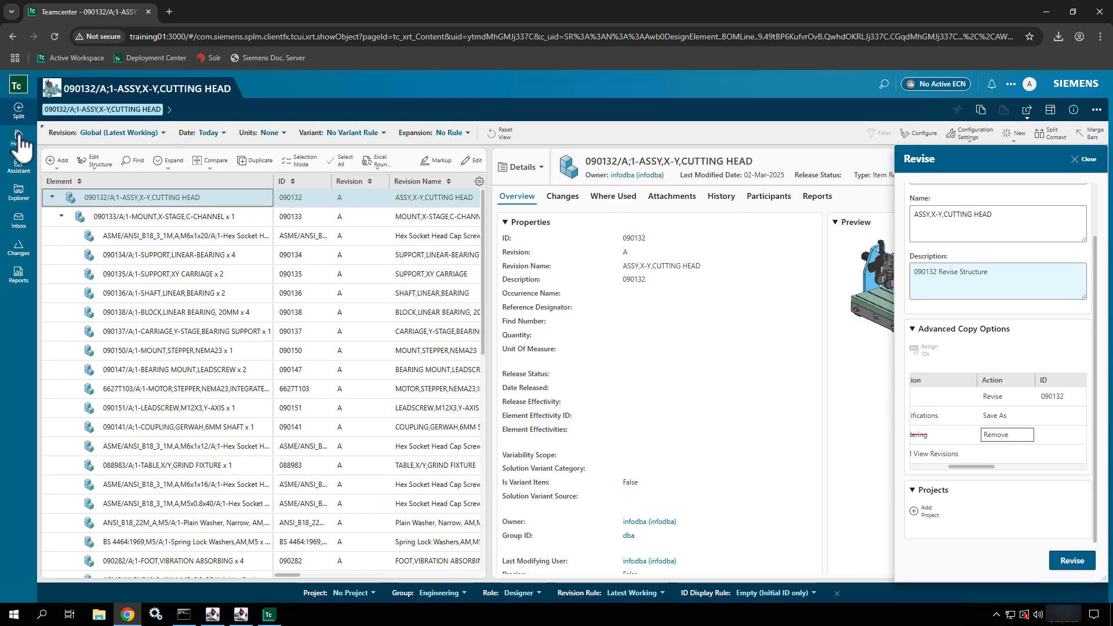
Find the copied assembly ASSY,X-Y,Cutting Head in the Newstuff folder under Home and select it.
{"action": "left_click", "coordinate": [19, 200]}
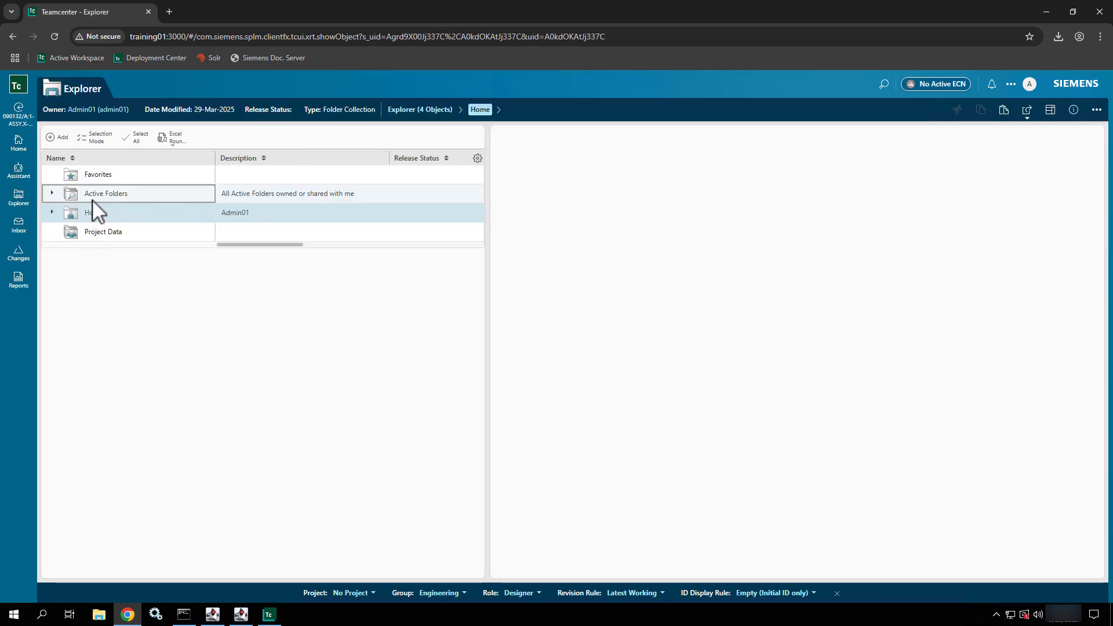
{"action": "left_click", "coordinate": [93, 210]}
{"action": "left_click", "coordinate": [52, 213]}
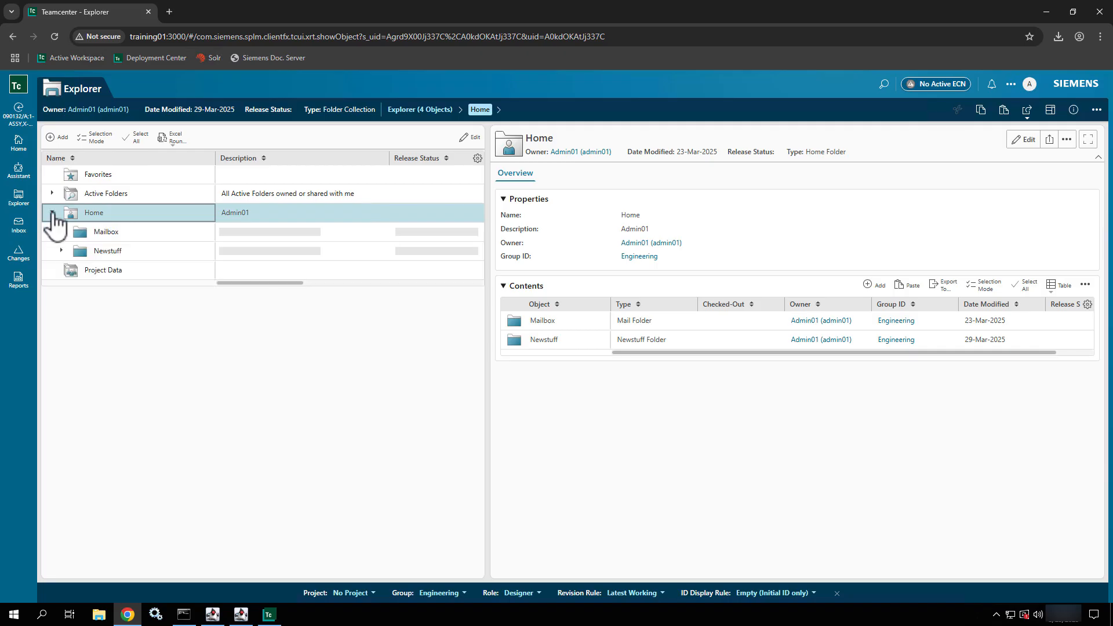
{"action": "left_click", "coordinate": [61, 250]}
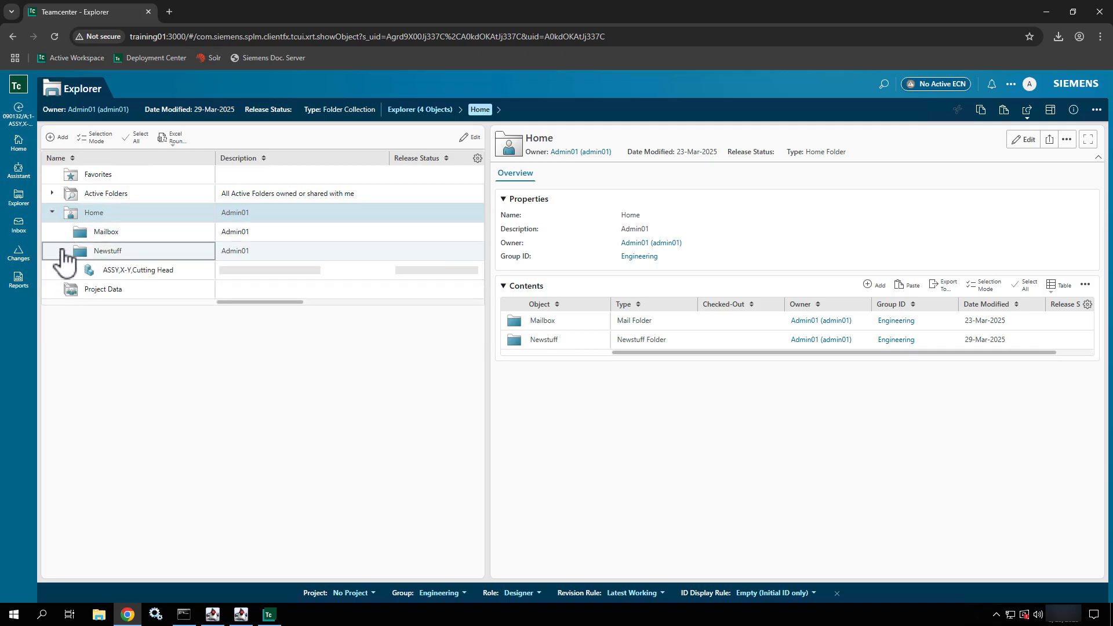
{"action": "left_click", "coordinate": [139, 273]}
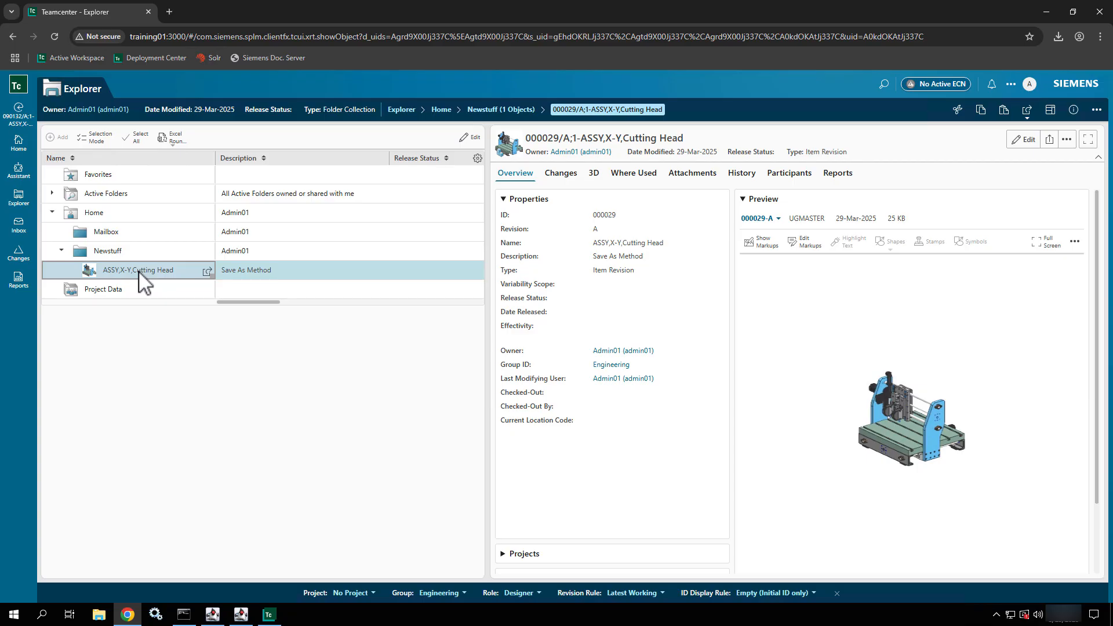
Start a Revise of assembly 000029/A with the description "Revise Method".
{"action": "left_click", "coordinate": [235, 269]}
{"action": "left_click", "coordinate": [1097, 111]}
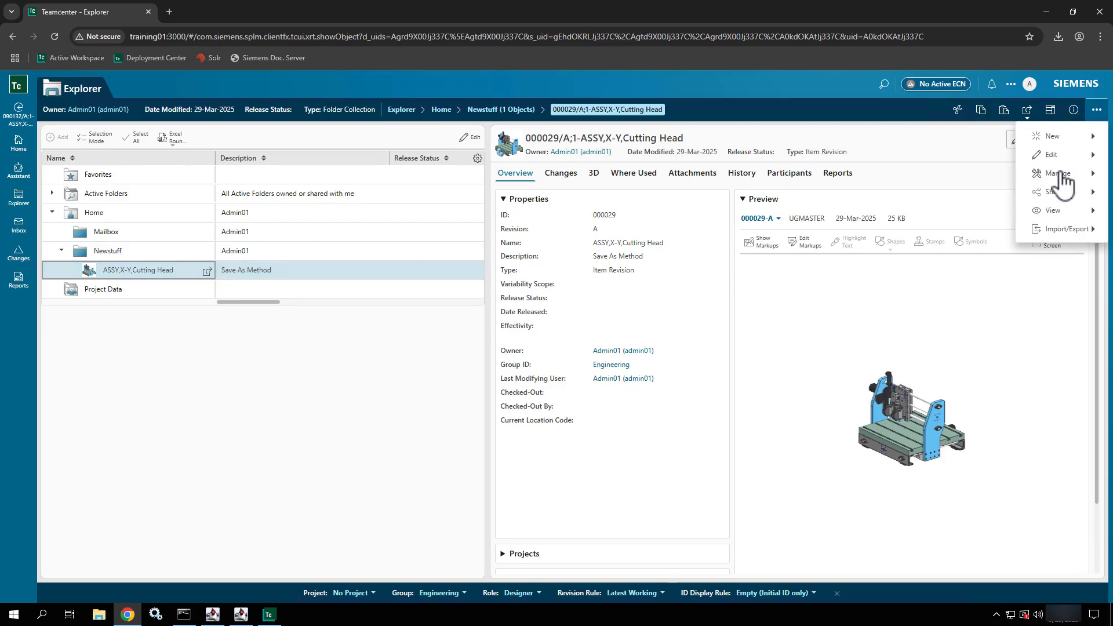
{"action": "left_click", "coordinate": [1056, 137]}
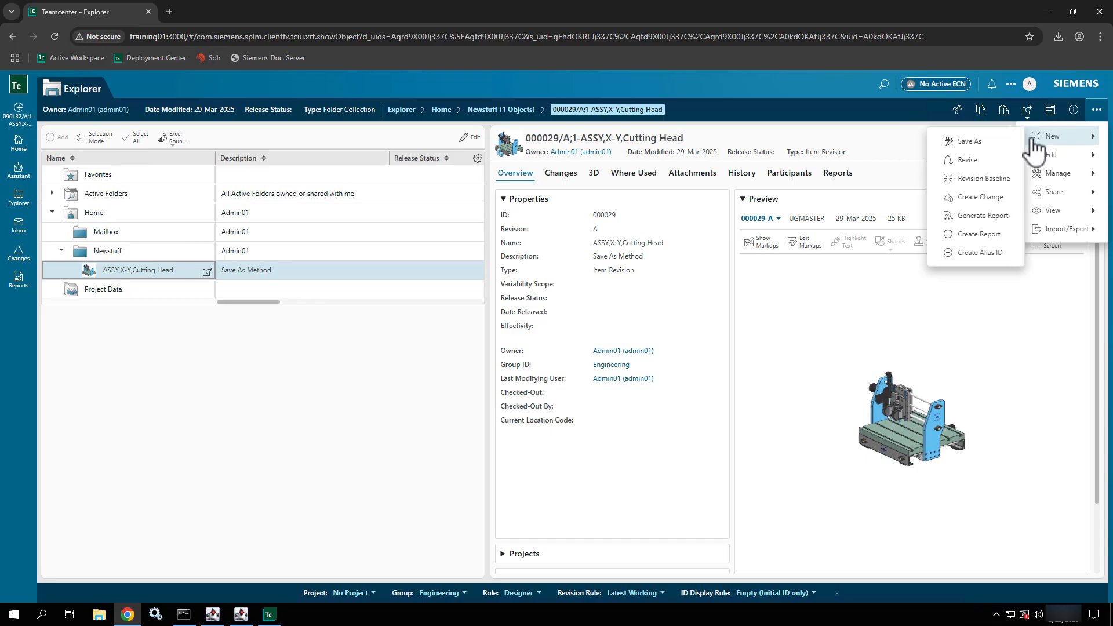
{"action": "left_click", "coordinate": [967, 163]}
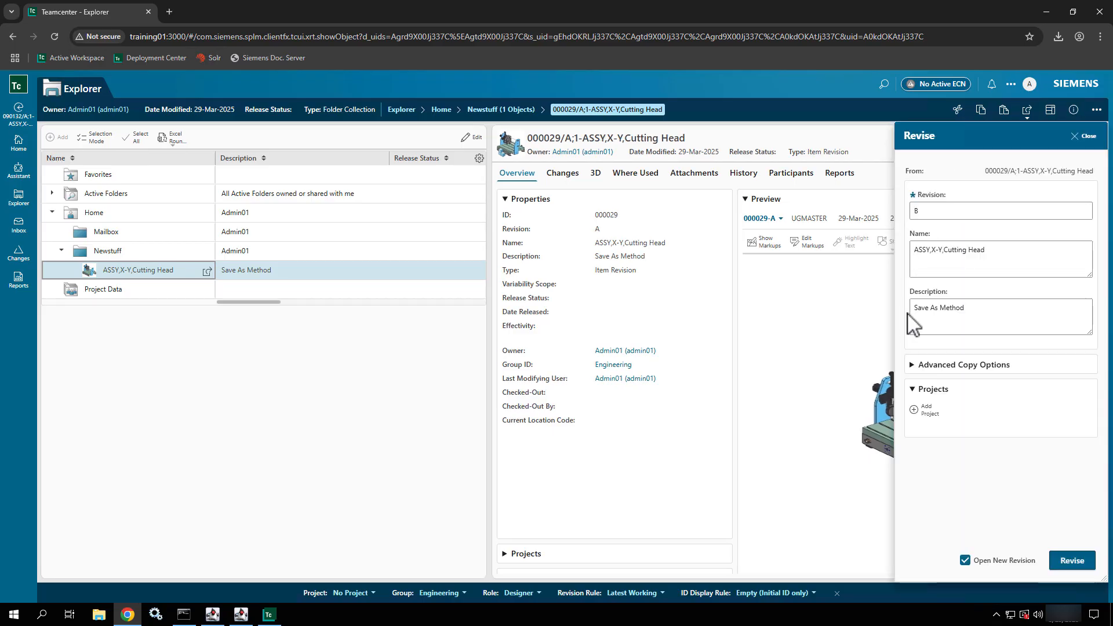
{"action": "left_click", "coordinate": [952, 309]}
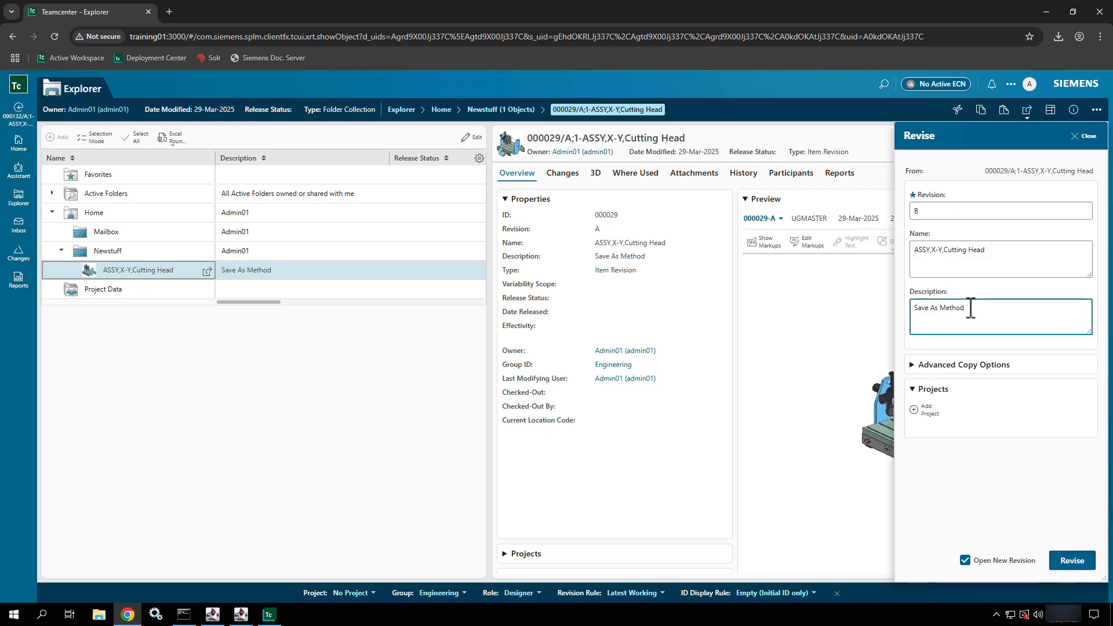
{"action": "key", "text": "BackSpace"}
{"action": "key", "text": "BackSpace"}
{"action": "key", "text": "BackSpace"}
{"action": "key", "text": "BackSpace"}
{"action": "key", "text": "BackSpace"}
{"action": "key", "text": "BackSpace"}
{"action": "key", "text": "BackSpace"}
{"action": "key", "text": "BackSpace"}
{"action": "key", "text": "BackSpace"}
{"action": "key", "text": "BackSpace"}
{"action": "key", "text": "BackSpace"}
{"action": "key", "text": "BackSpace"}
{"action": "key", "text": "BackSpace"}
{"action": "key", "text": "BackSpace"}
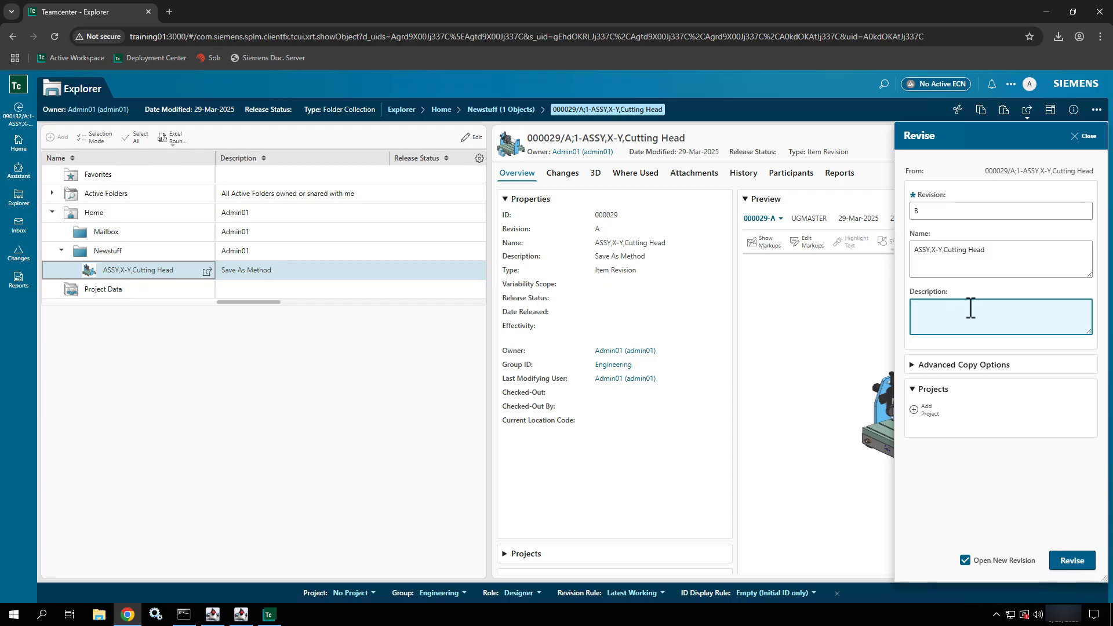
{"action": "type", "text": "Revise Method"}
Set the copy action of the 090132-A Rendering attachment to Reference Latest and try to revise assembly 000029/A.
{"action": "left_click", "coordinate": [920, 365]}
{"action": "scroll", "coordinate": [989, 406], "scroll_direction": "down", "scroll_amount": 2}
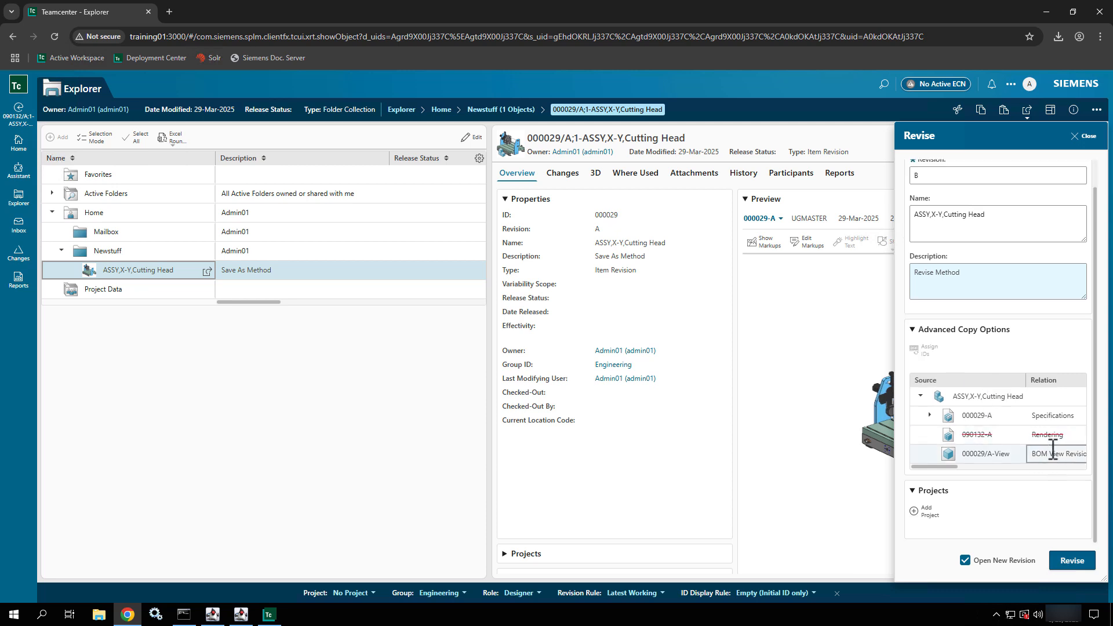
{"action": "scroll", "coordinate": [1054, 437], "scroll_direction": "right", "scroll_amount": 3}
{"action": "left_click", "coordinate": [980, 435]}
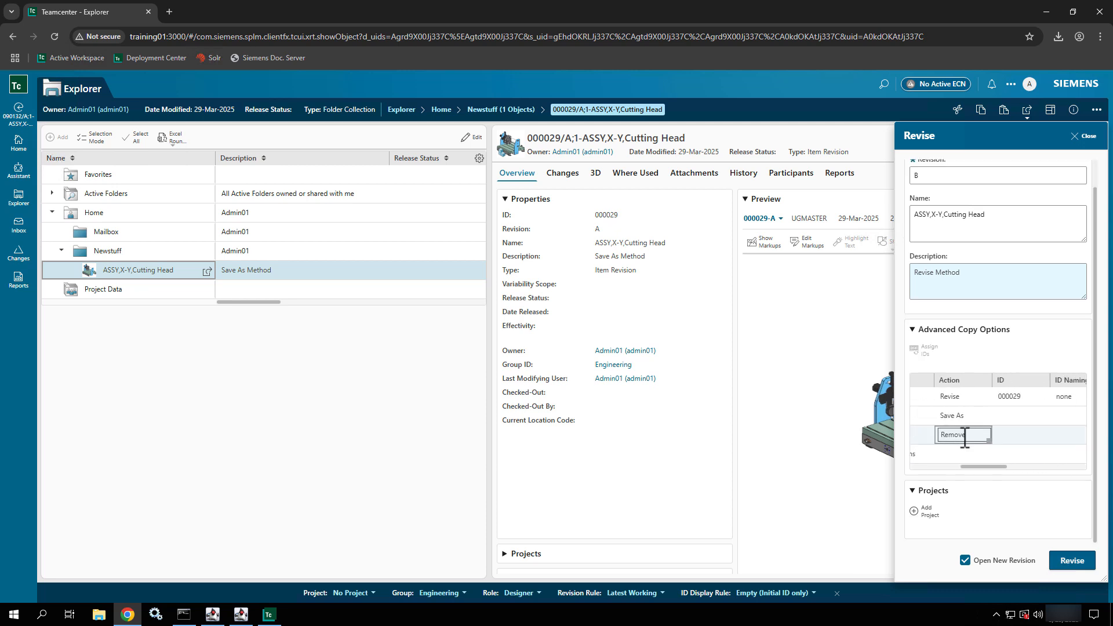
{"action": "left_click", "coordinate": [981, 436]}
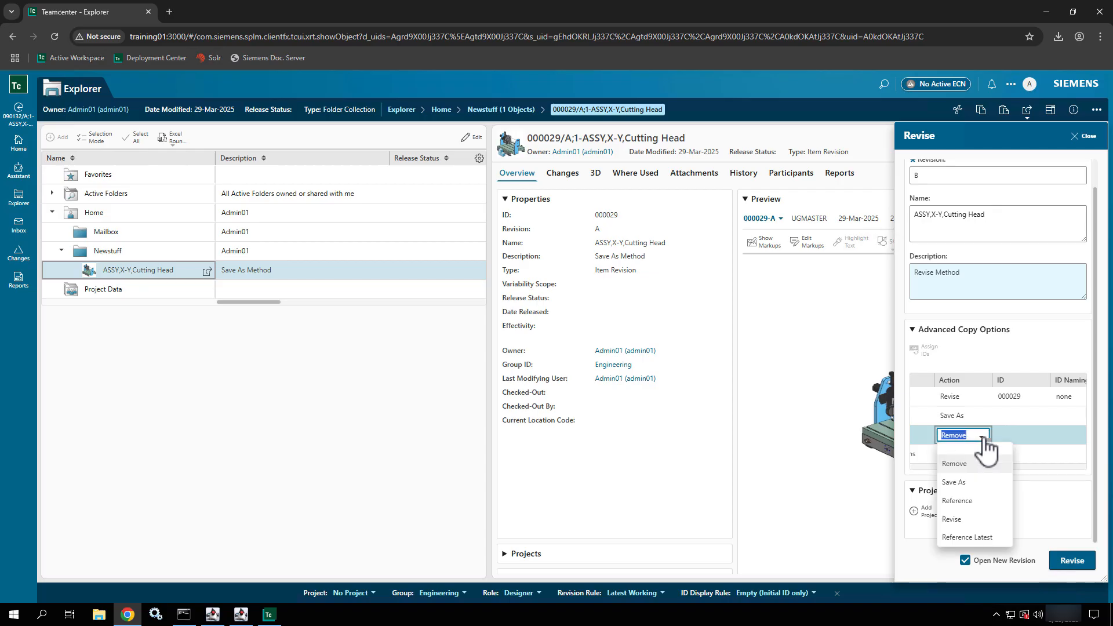
{"action": "left_click", "coordinate": [962, 538]}
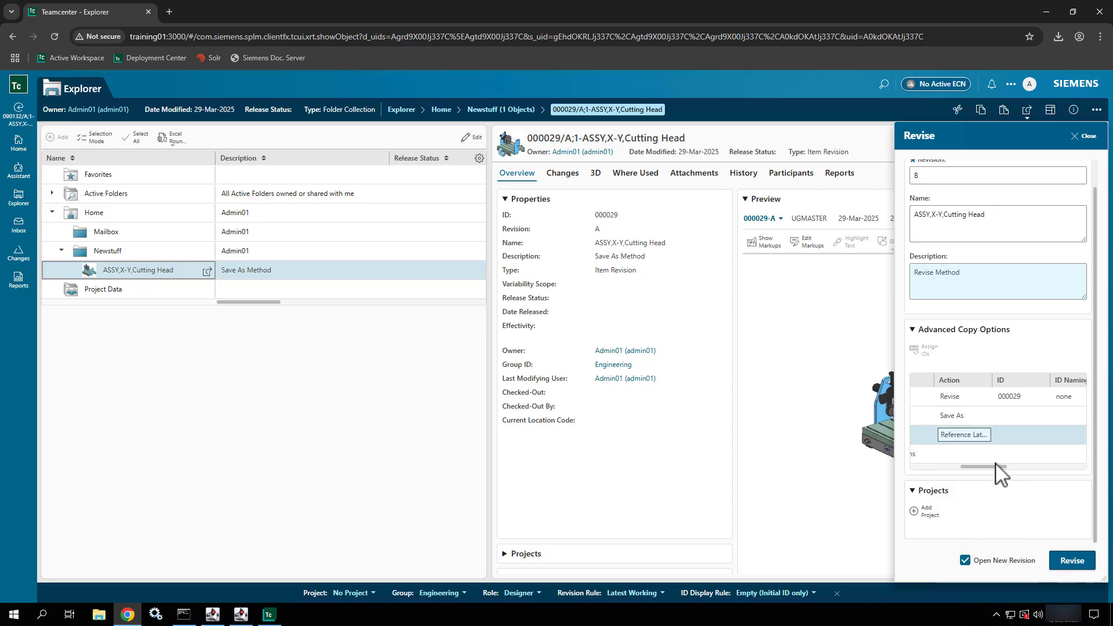
{"action": "mouse_move", "coordinate": [984, 467]}
{"action": "left_mouse_down"}
{"action": "mouse_move", "coordinate": [919, 481]}
{"action": "mouse_move", "coordinate": [994, 467]}
{"action": "left_mouse_up"}
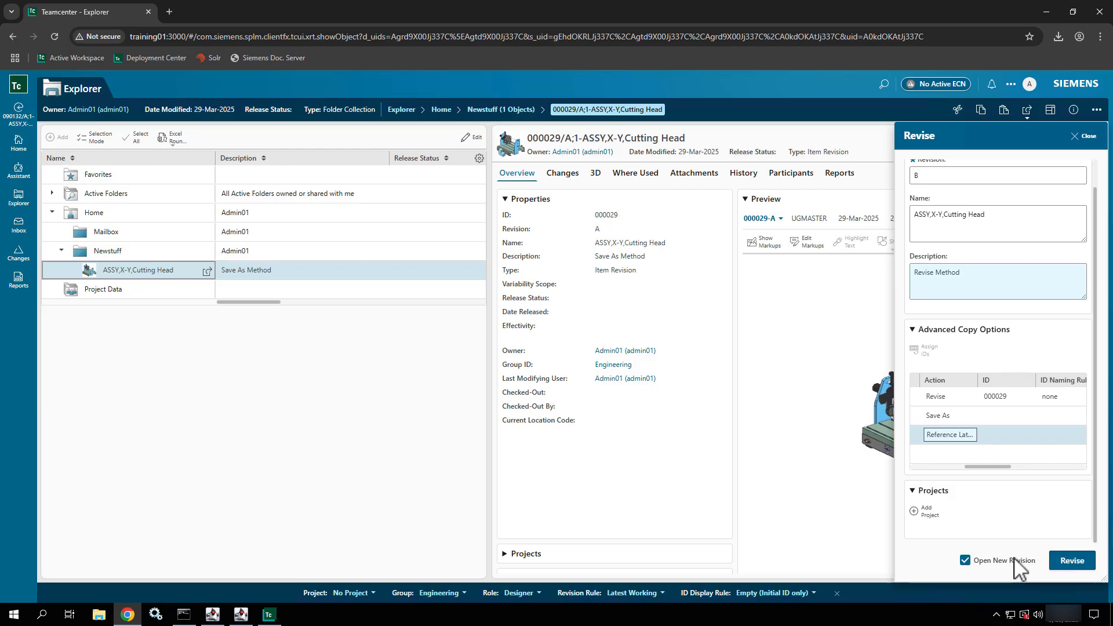
{"action": "left_click", "coordinate": [1085, 566]}
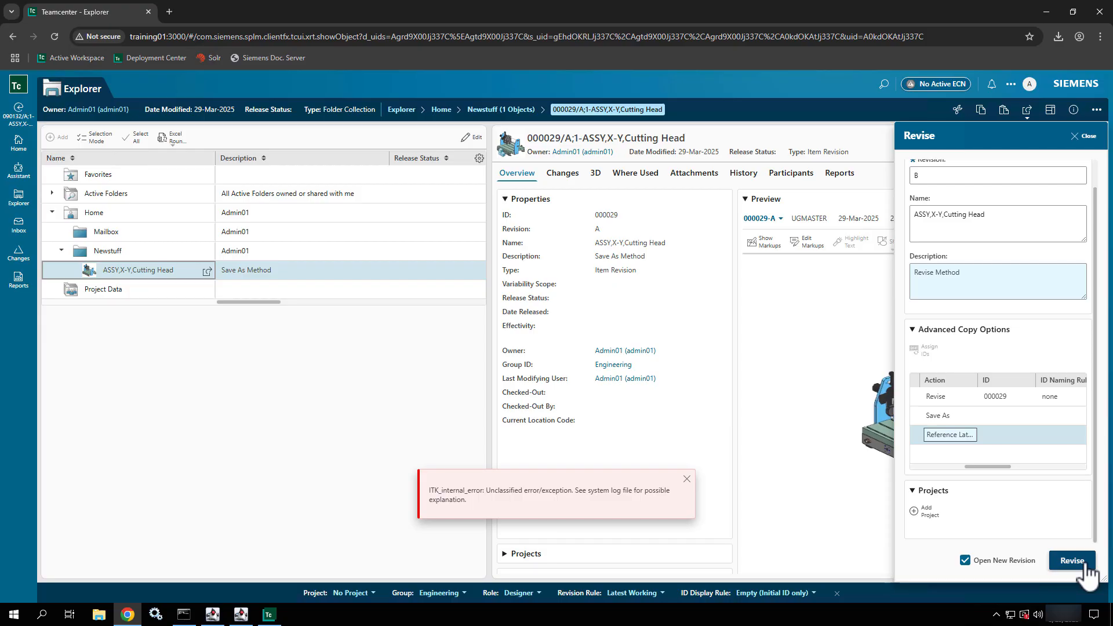
Set the copy action of the Rendering attachment to Remove and revise assembly 000029/A.
{"action": "left_click", "coordinate": [686, 479]}
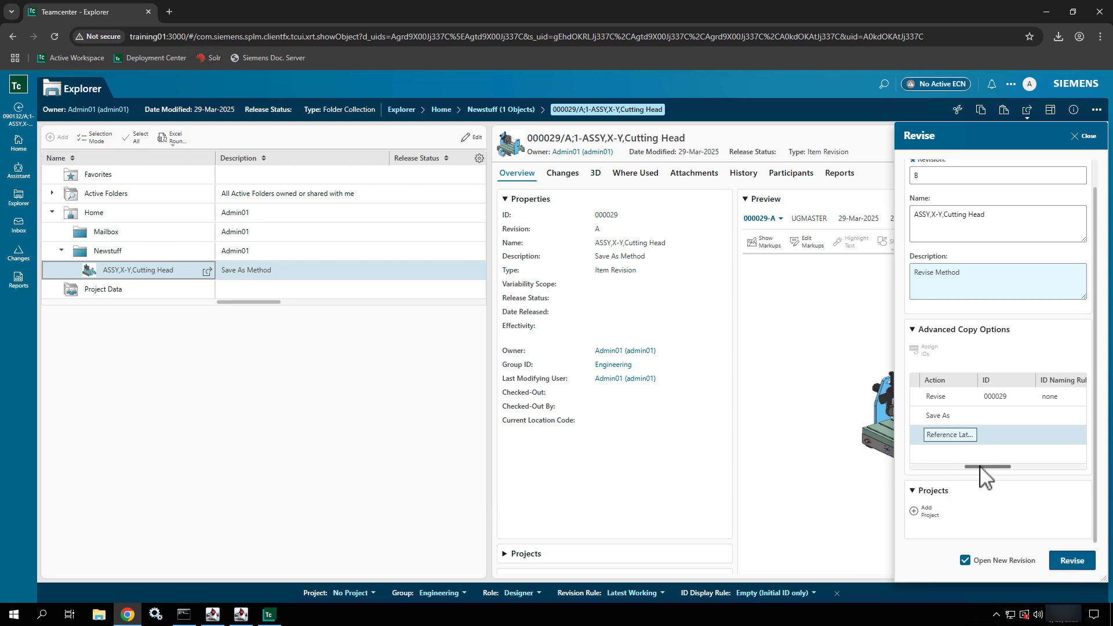
{"action": "left_click_drag", "start_coordinate": [986, 466], "coordinate": [957, 469]}
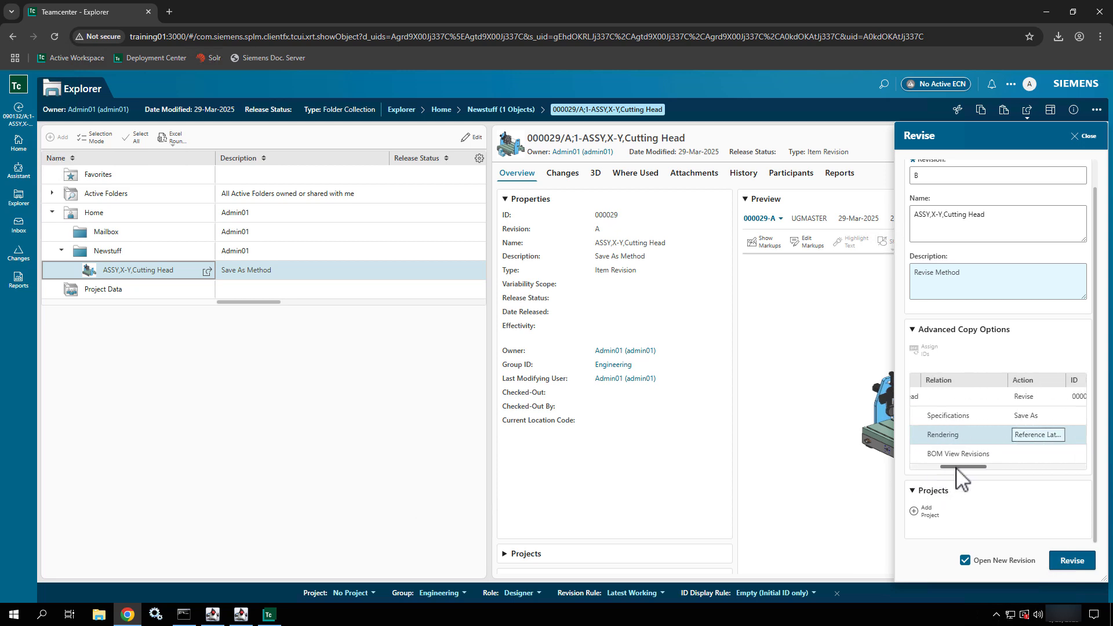
{"action": "left_click", "coordinate": [1028, 429]}
{"action": "left_click", "coordinate": [1056, 436]}
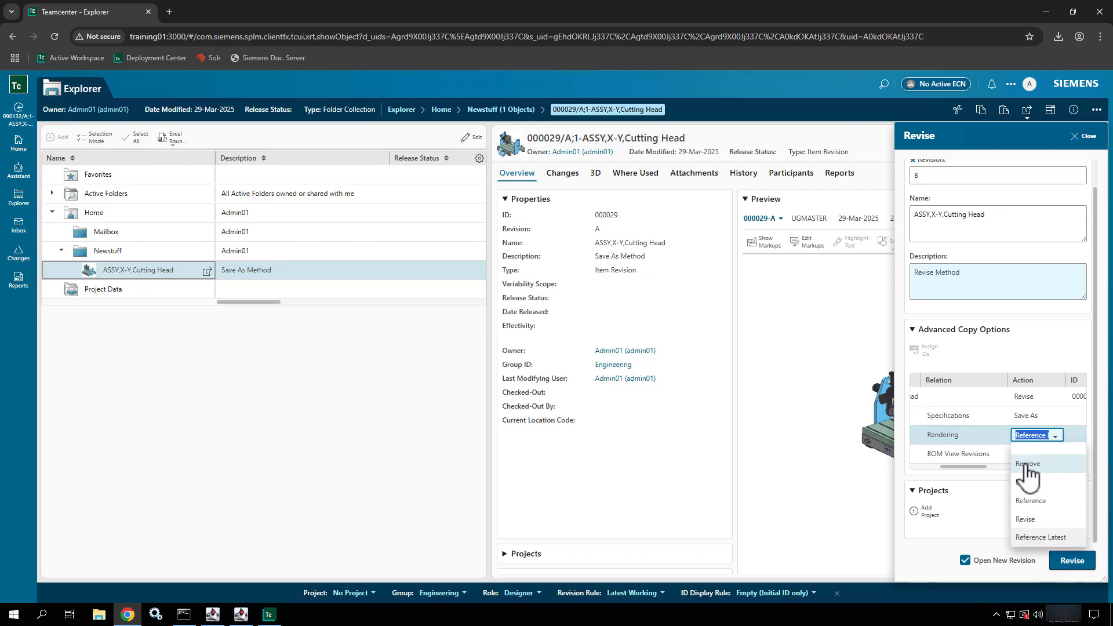
{"action": "left_click", "coordinate": [1029, 462]}
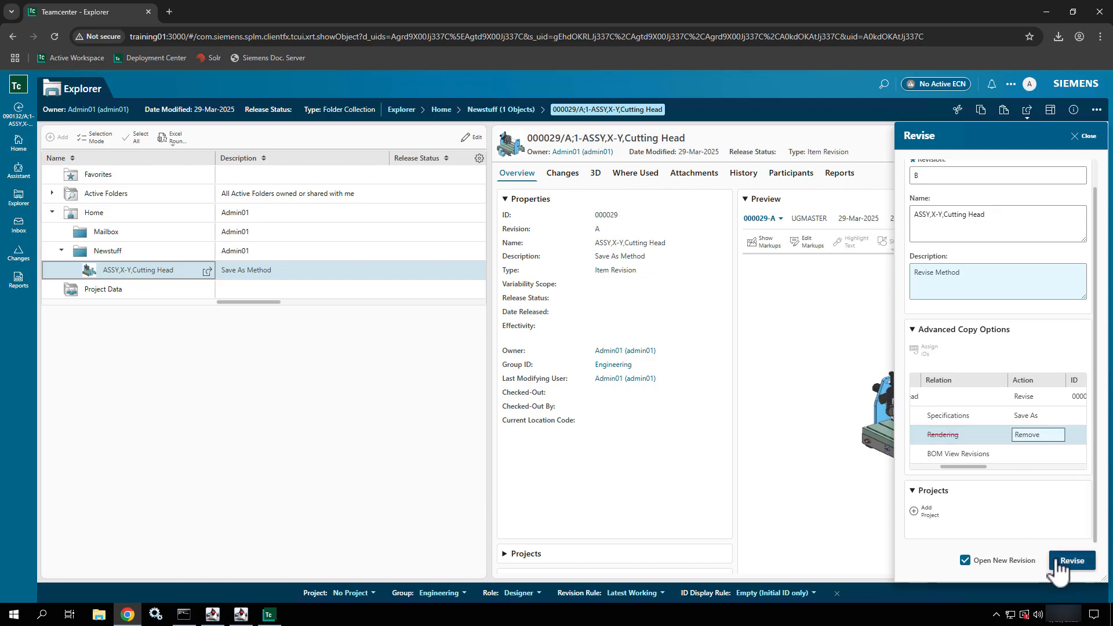
{"action": "left_click", "coordinate": [1056, 562]}
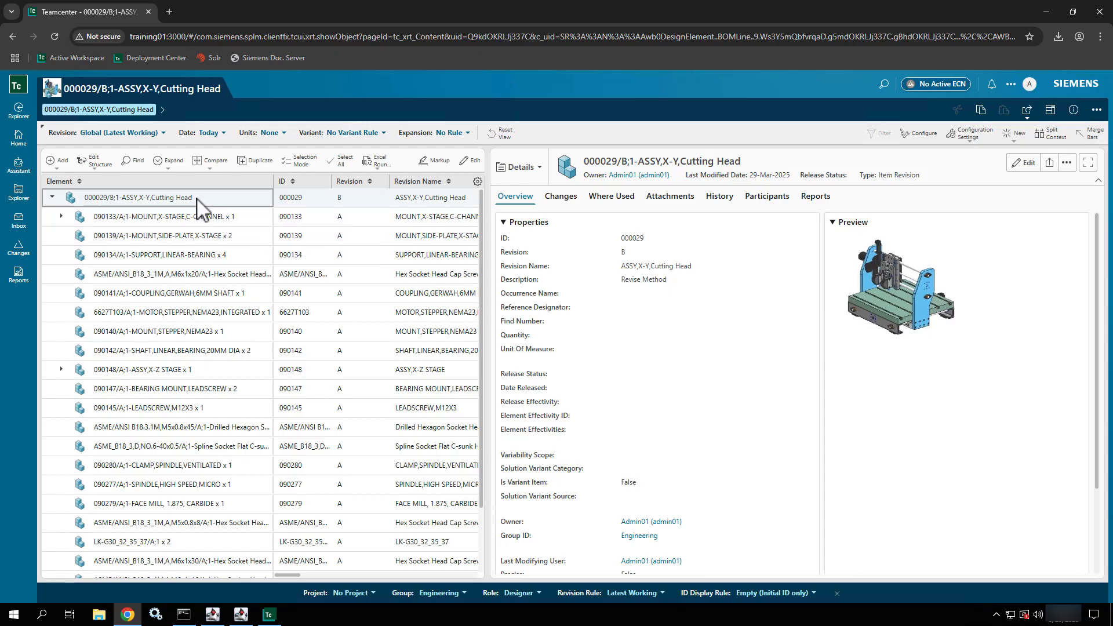
Compare the revised top assembly 000029/B with its component 090133 and start duplicating the top assembly's structure.
{"action": "left_click", "coordinate": [342, 201]}
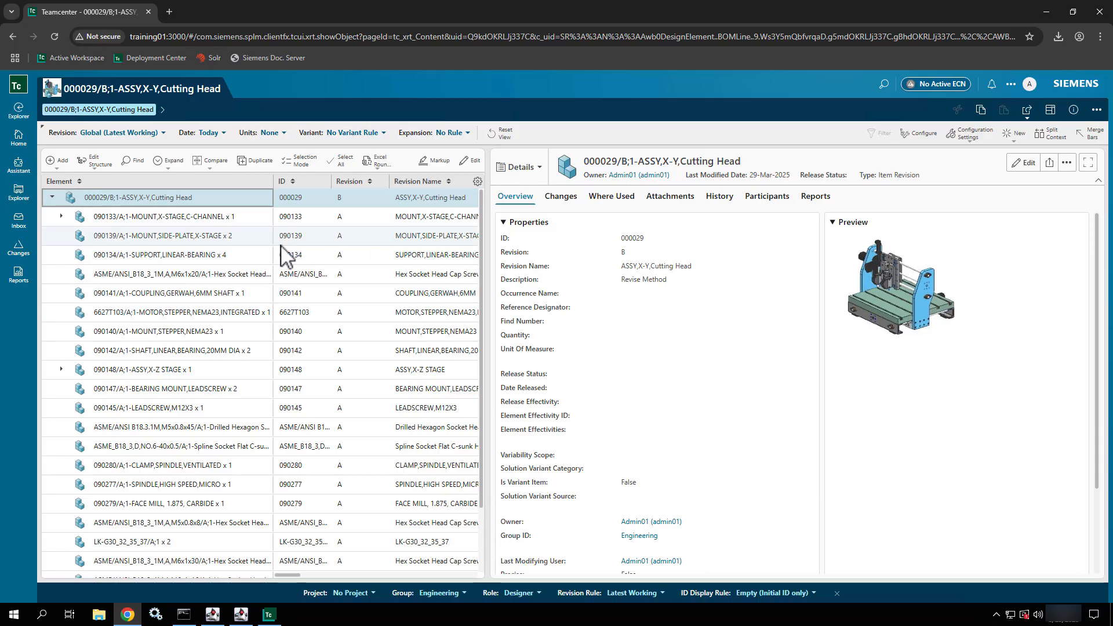
{"action": "left_click", "coordinate": [220, 223]}
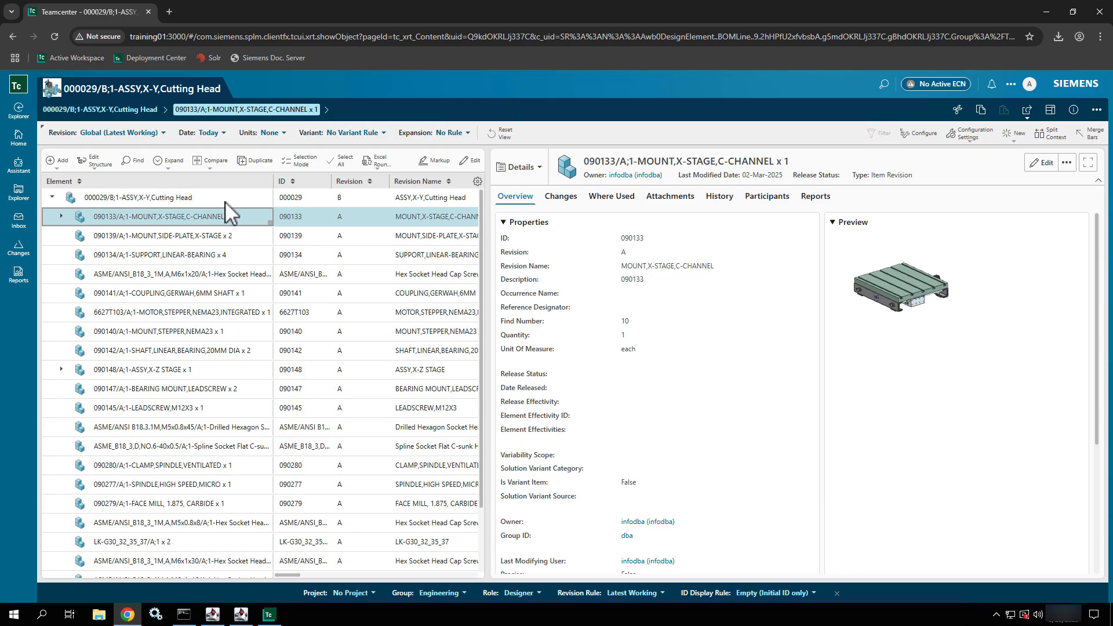
{"action": "left_click", "coordinate": [225, 198]}
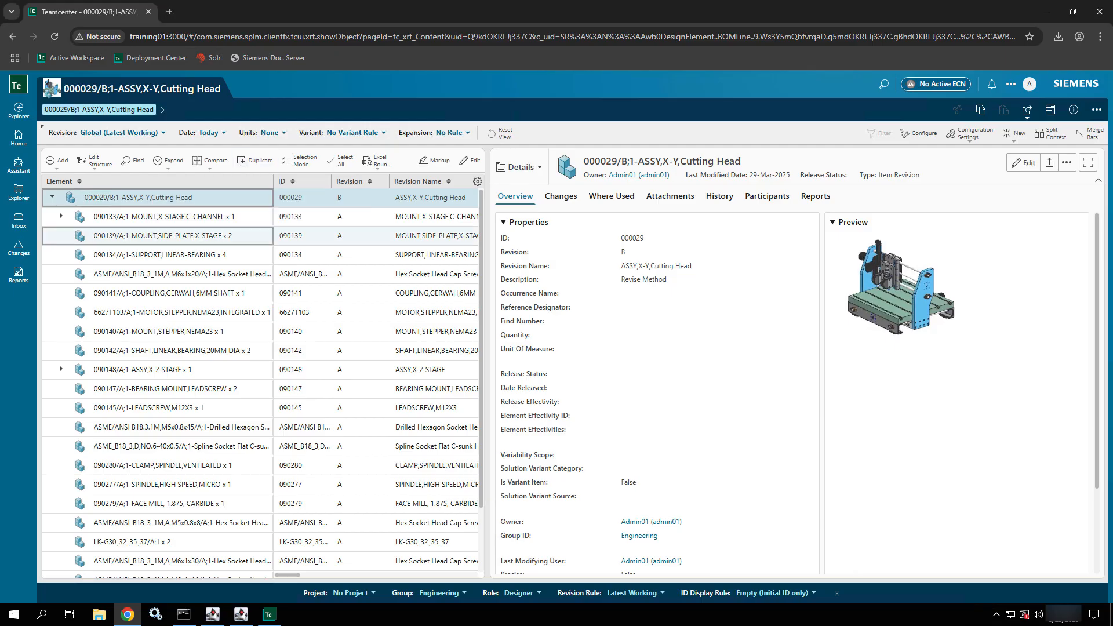
{"action": "left_click", "coordinate": [259, 162]}
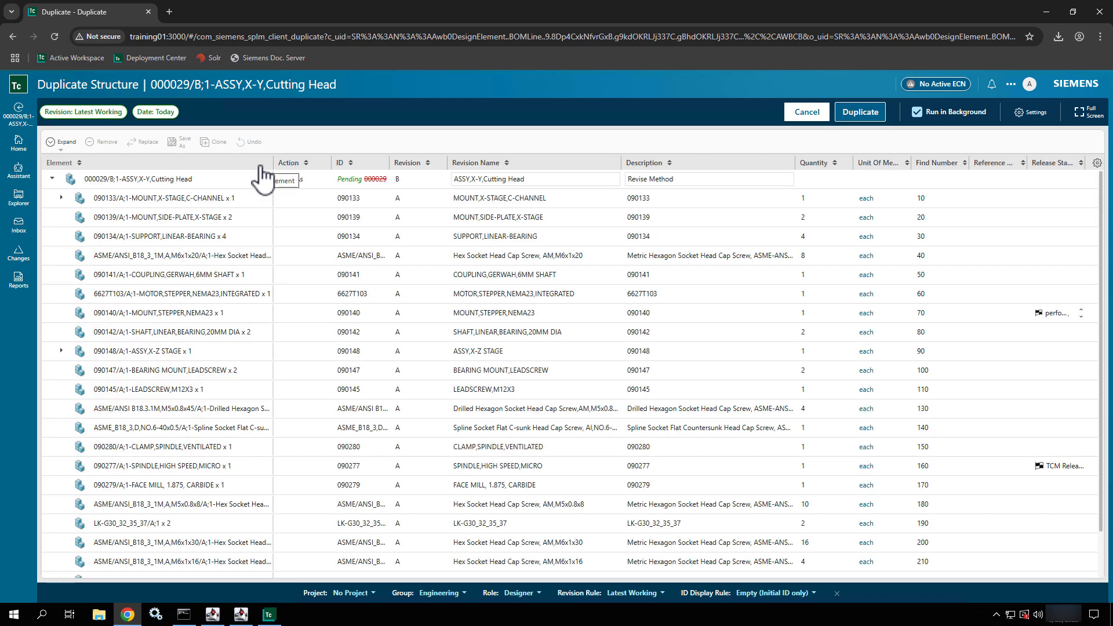
{"action": "left_click", "coordinate": [74, 145]}
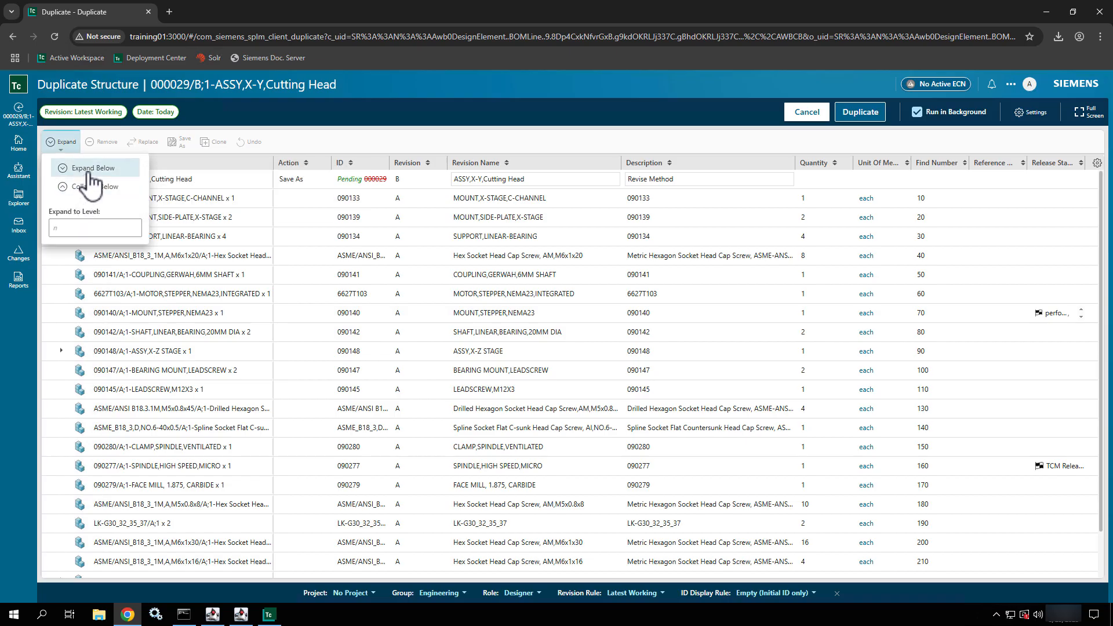
{"action": "left_click", "coordinate": [328, 109]}
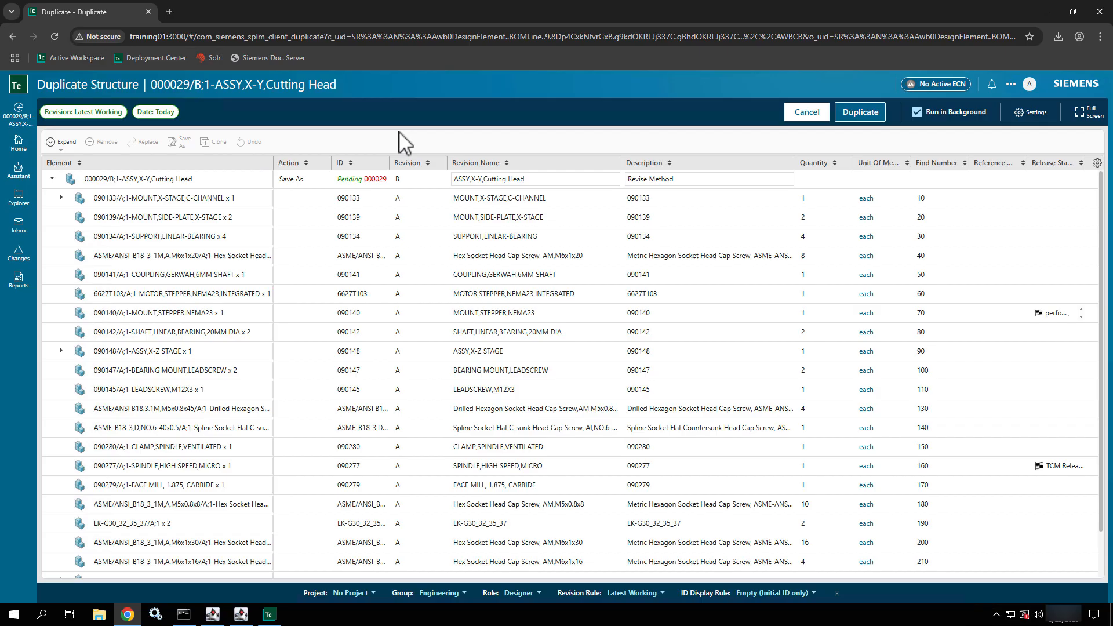
Change the revision name of the top assembly in the duplicate structure to "Cutting Head, Alternate".
{"action": "left_click", "coordinate": [534, 179]}
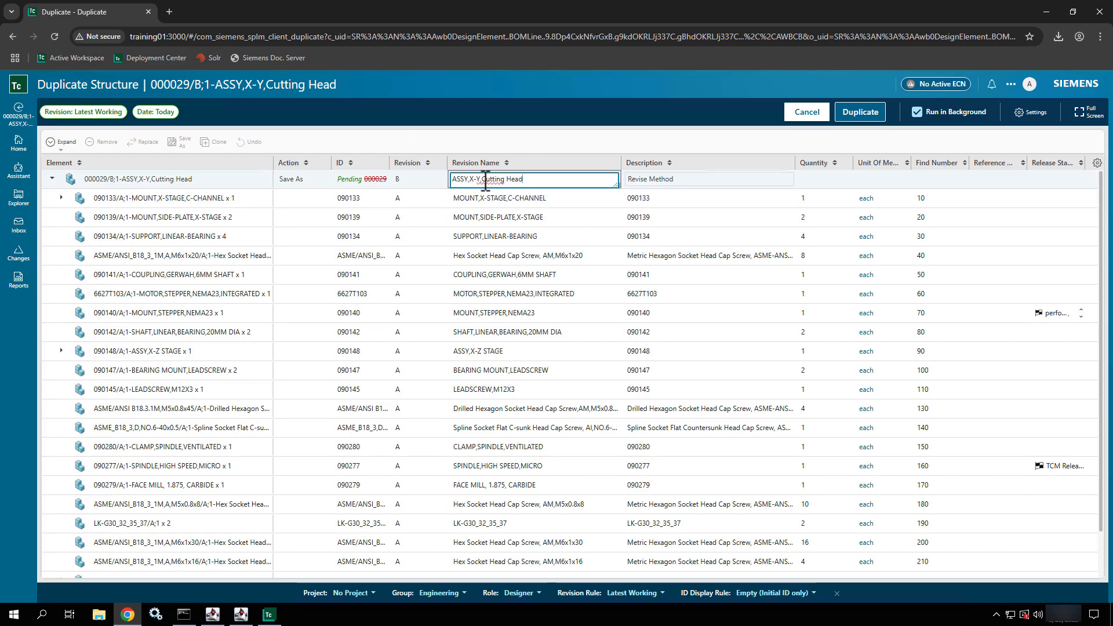
{"action": "left_click_drag", "start_coordinate": [482, 180], "coordinate": [450, 180]}
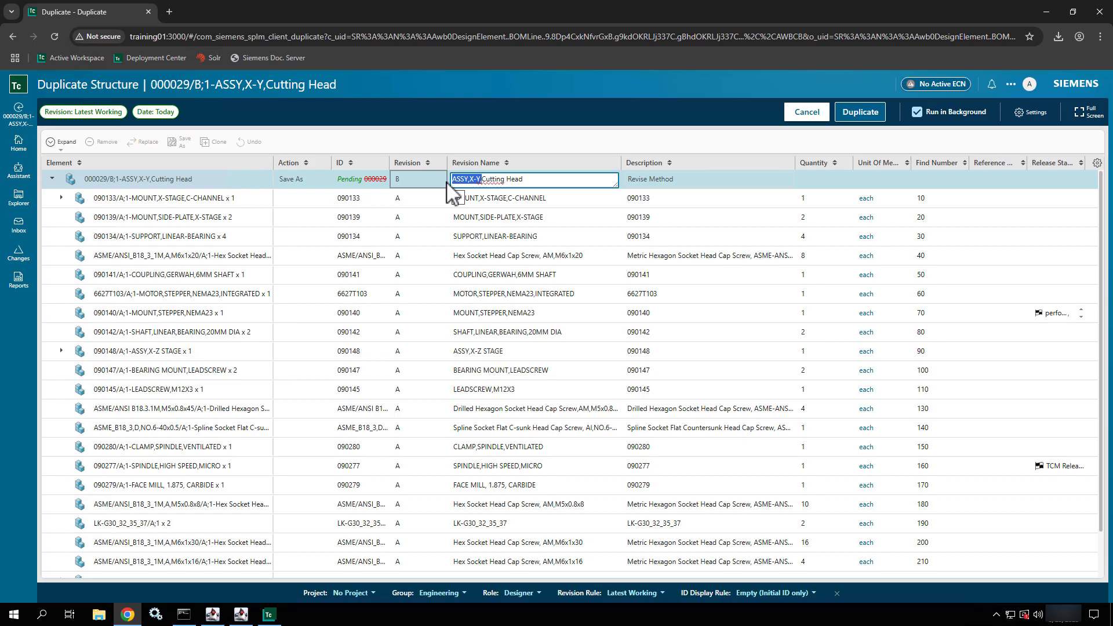
{"action": "key", "text": "BackSpace"}
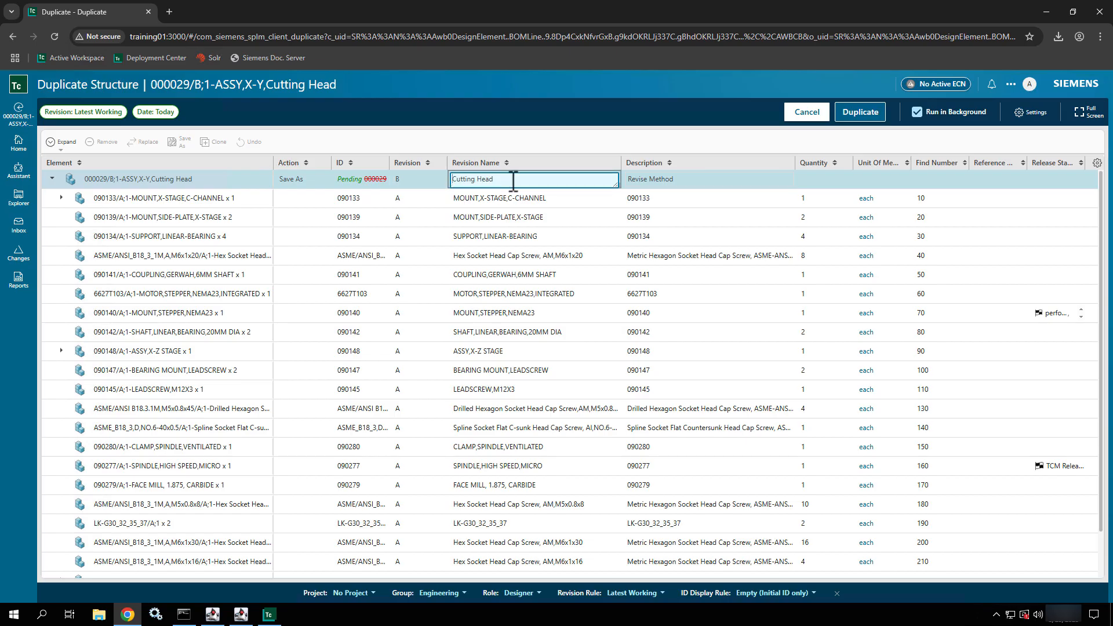
{"action": "type", "text": ", Alternate"}
Change the top assembly's description in the duplicate structure to "Updated Cutting Head Assembly".
{"action": "left_click", "coordinate": [675, 181]}
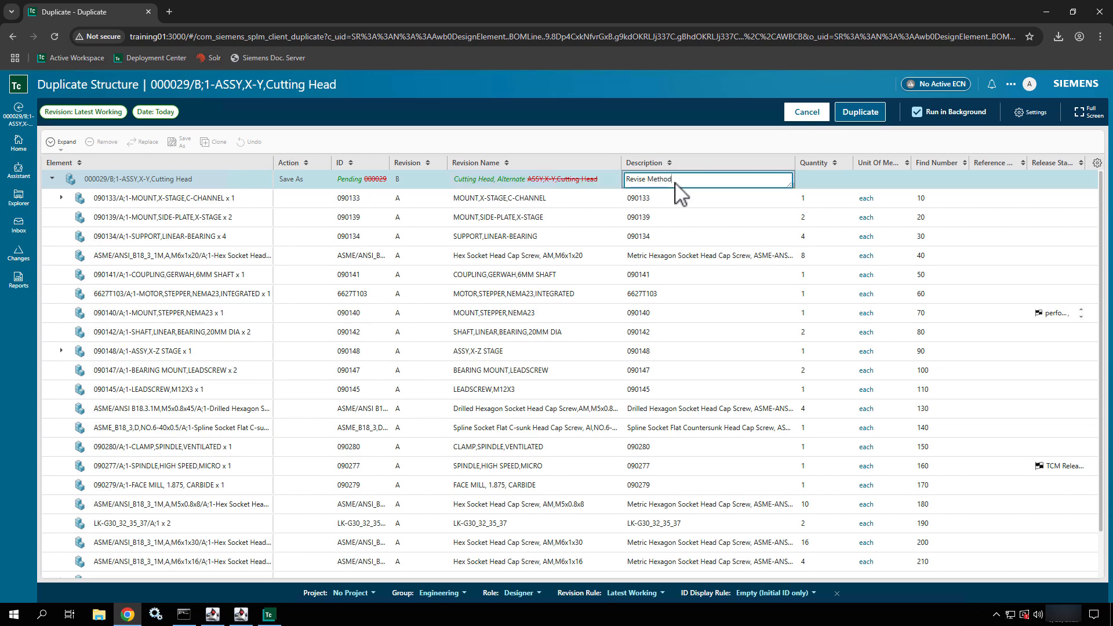
{"action": "left_click_drag", "start_coordinate": [676, 182], "coordinate": [628, 179]}
{"action": "type", "text": "Updated "}
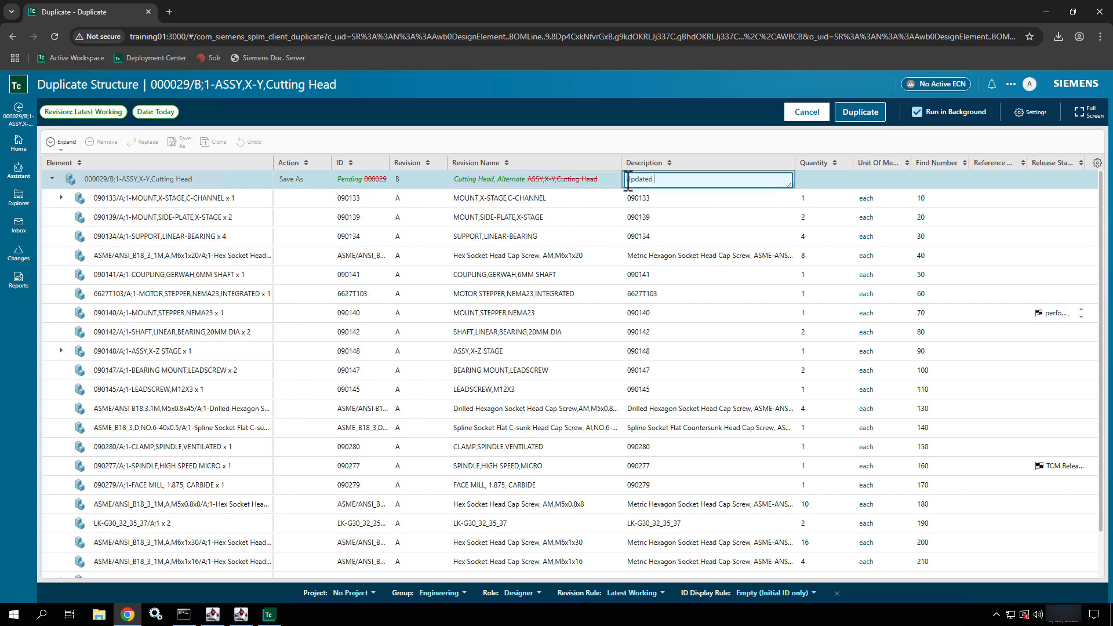
{"action": "type", "text": "Cutting Head Assembly"}
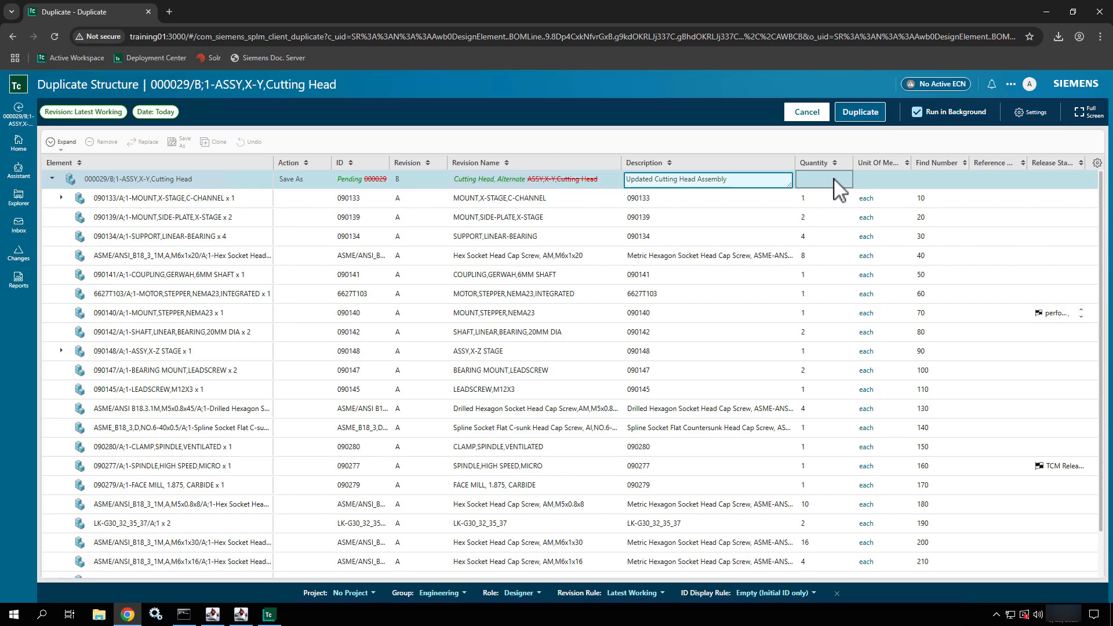
{"action": "left_click", "coordinate": [728, 223]}
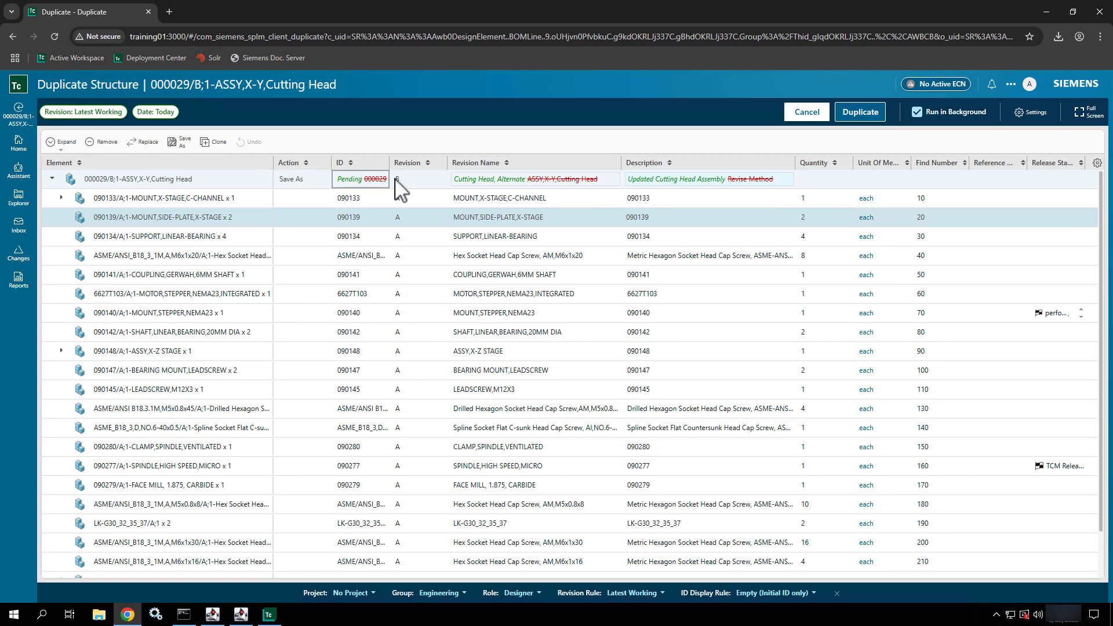
Try to edit the pending ID of the top assembly in the duplicate structure.
{"action": "right_click", "coordinate": [379, 179]}
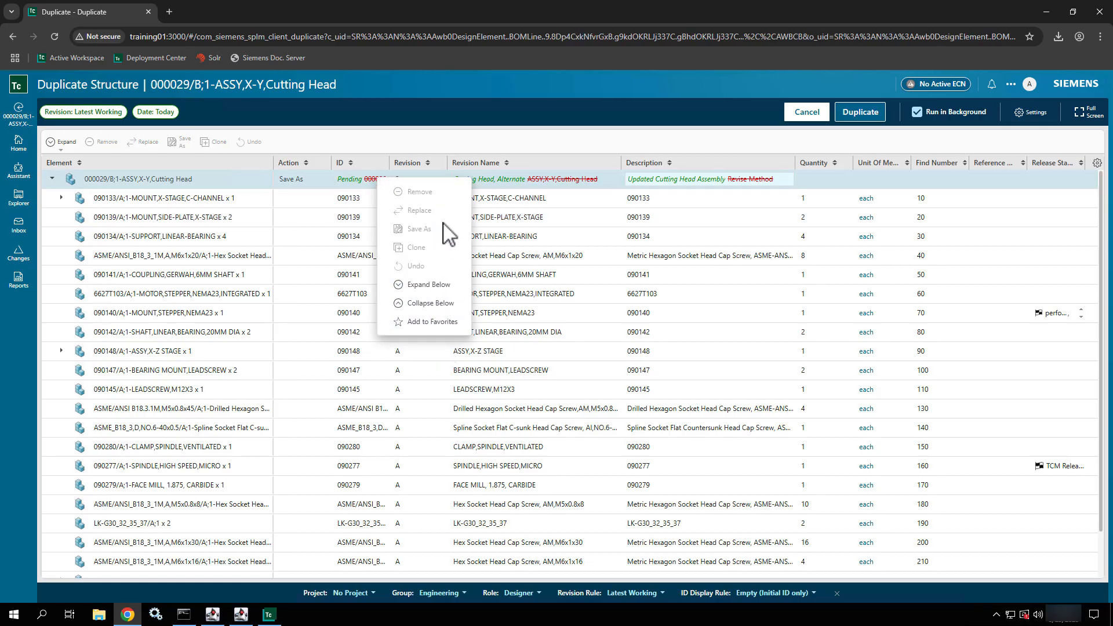
{"action": "left_click", "coordinate": [362, 180]}
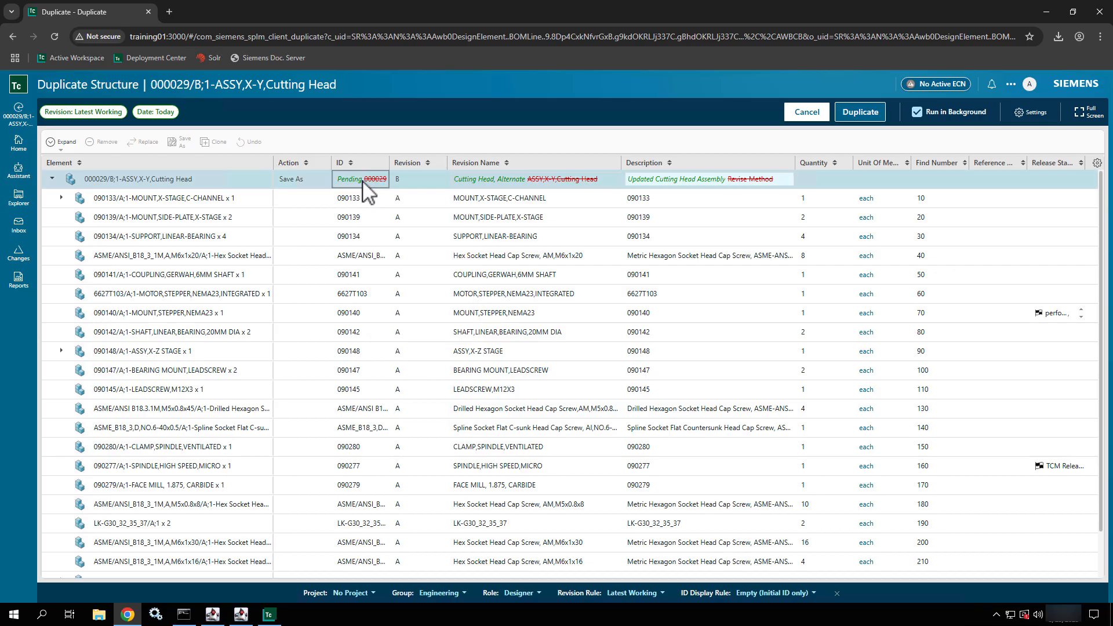
{"action": "double_click", "coordinate": [363, 181]}
Mark subassembly 090133 MOUNT,X-STAGE,C-CHANNEL for Clone and review the actions assigned to its child components.
{"action": "left_click", "coordinate": [529, 202]}
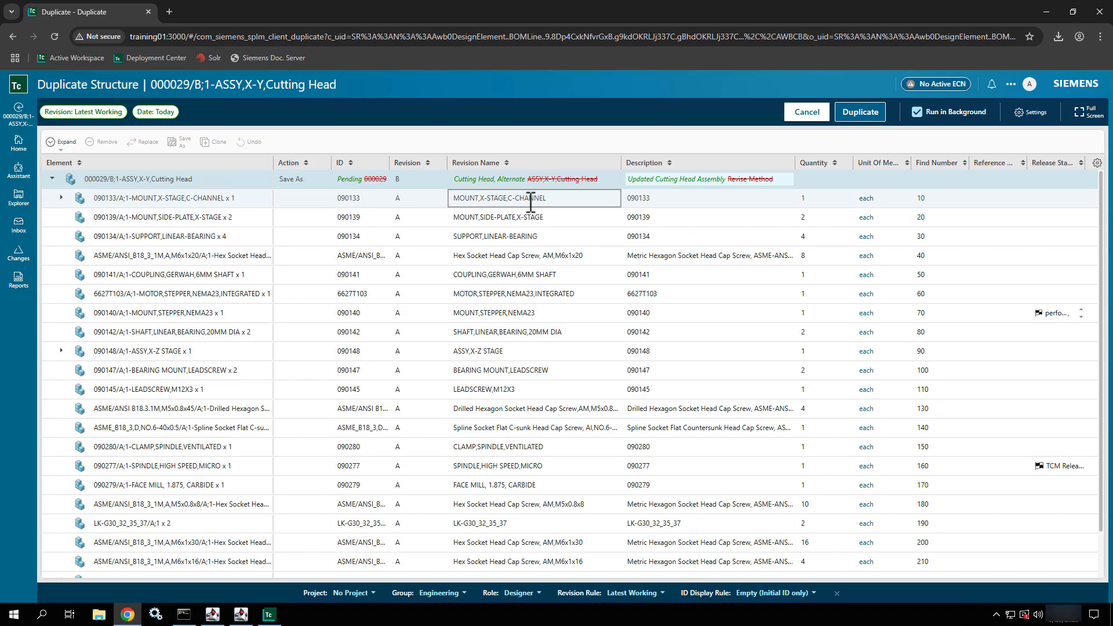
{"action": "right_click", "coordinate": [531, 203]}
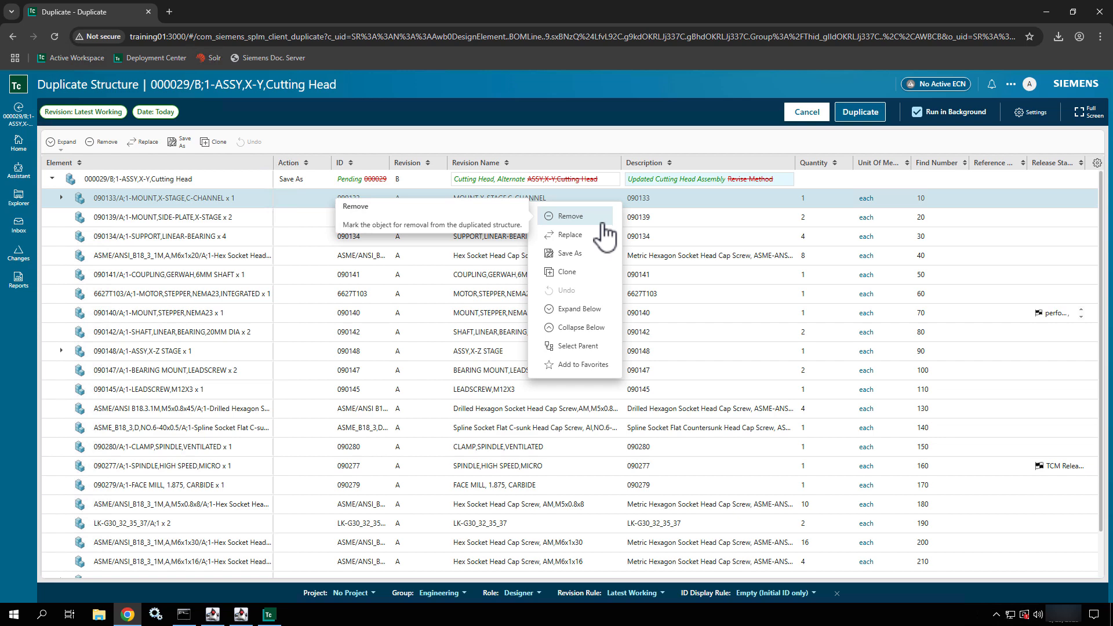
{"action": "left_click", "coordinate": [593, 272]}
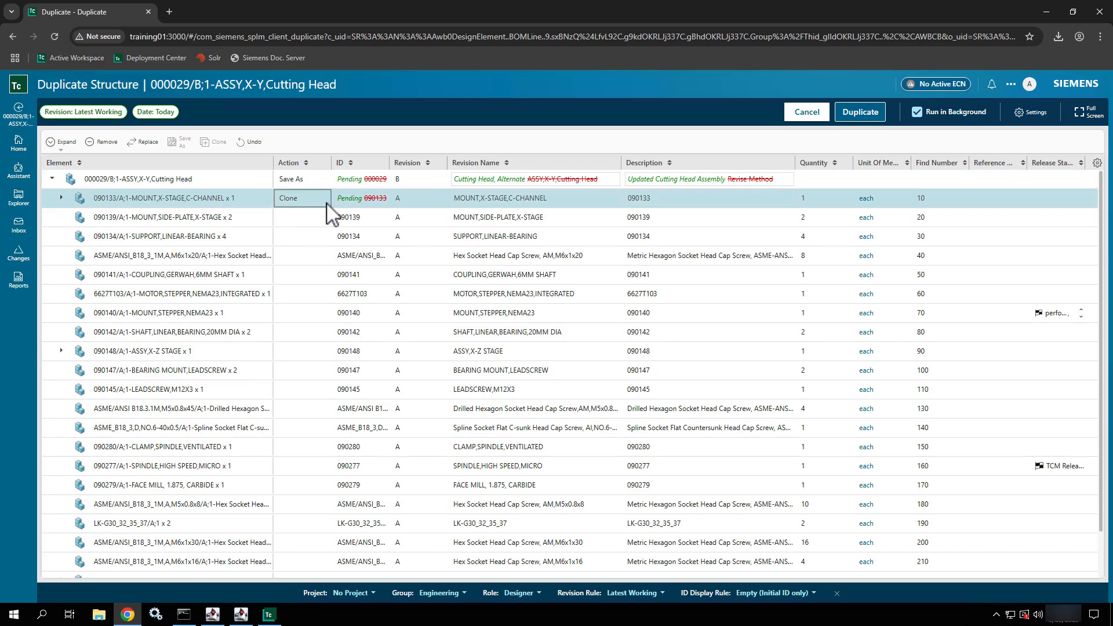
{"action": "left_click", "coordinate": [61, 198]}
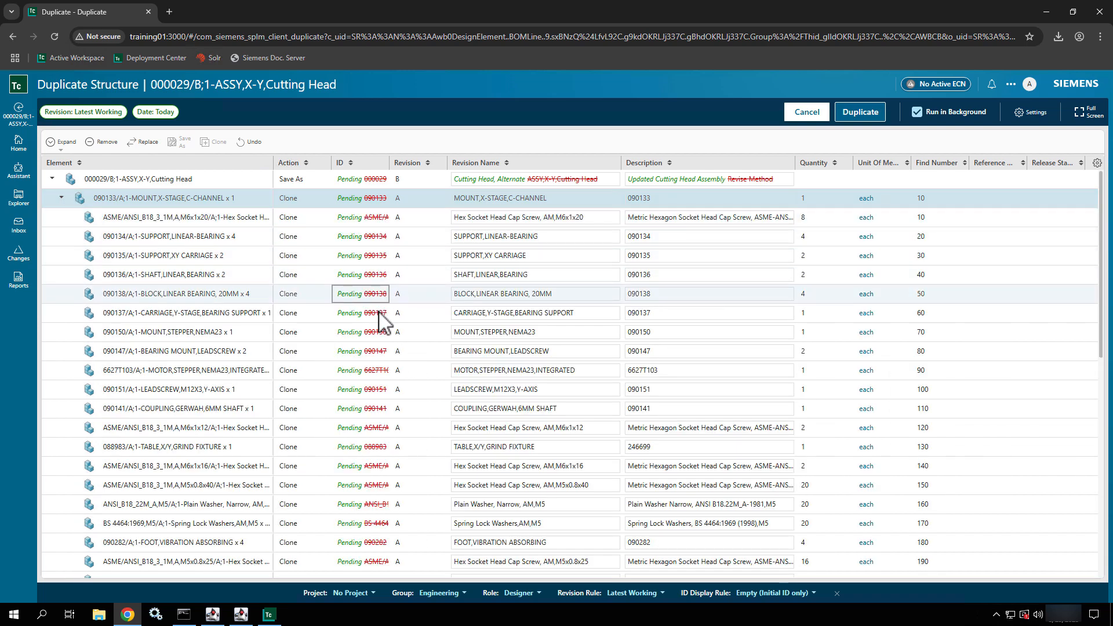
{"action": "scroll", "coordinate": [381, 343], "scroll_direction": "down", "scroll_amount": 3}
{"action": "scroll", "coordinate": [380, 342], "scroll_direction": "down", "scroll_amount": 2}
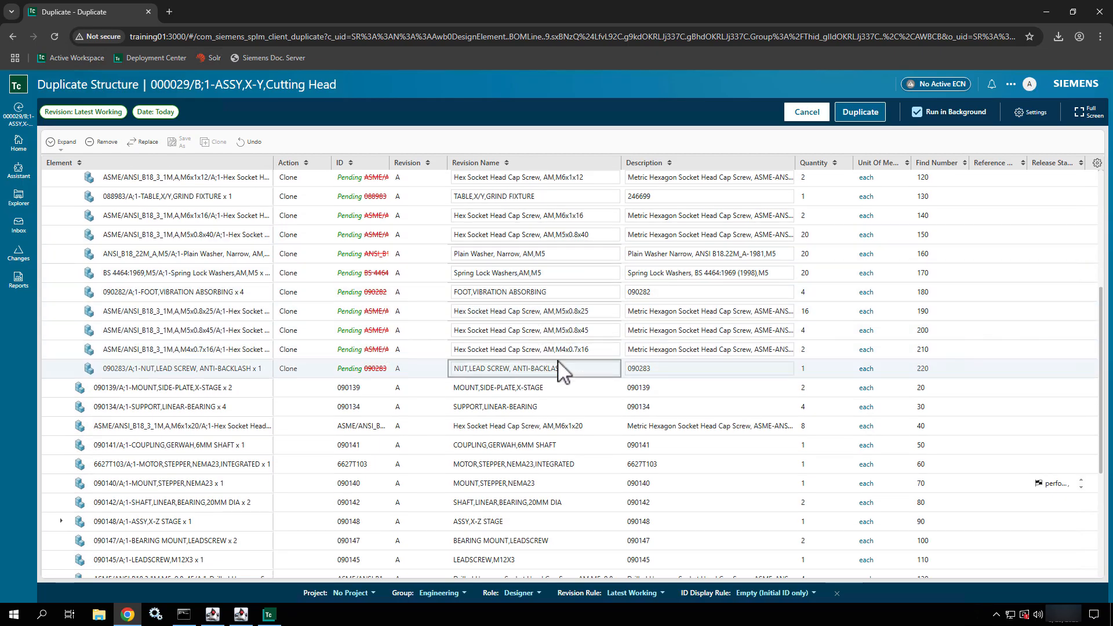
{"action": "scroll", "coordinate": [559, 369], "scroll_direction": "up", "scroll_amount": 5}
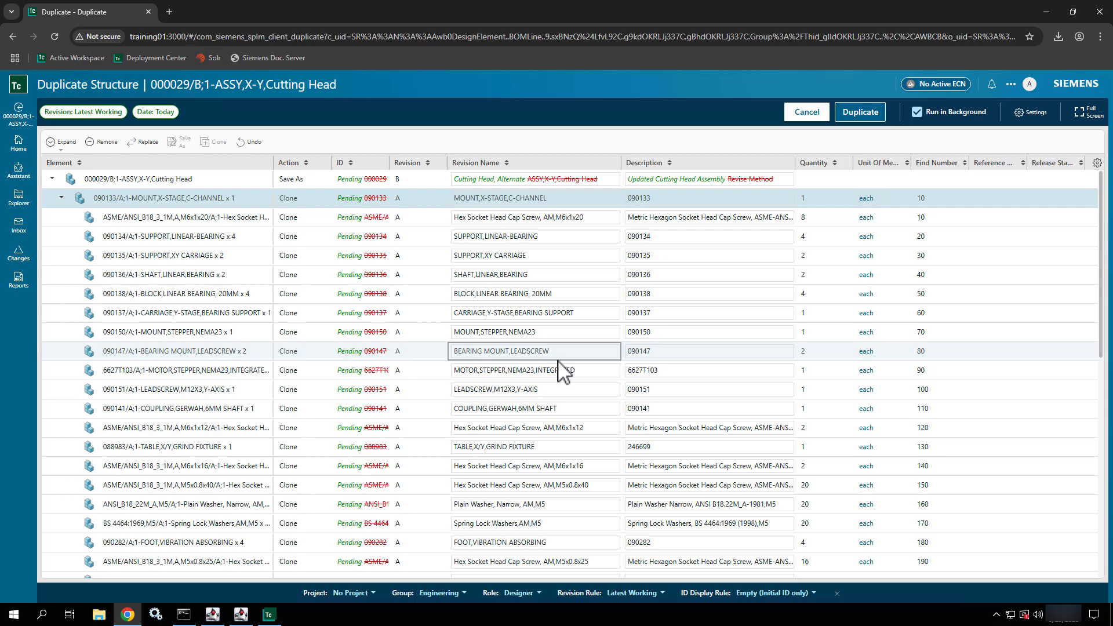
{"action": "left_click", "coordinate": [61, 198]}
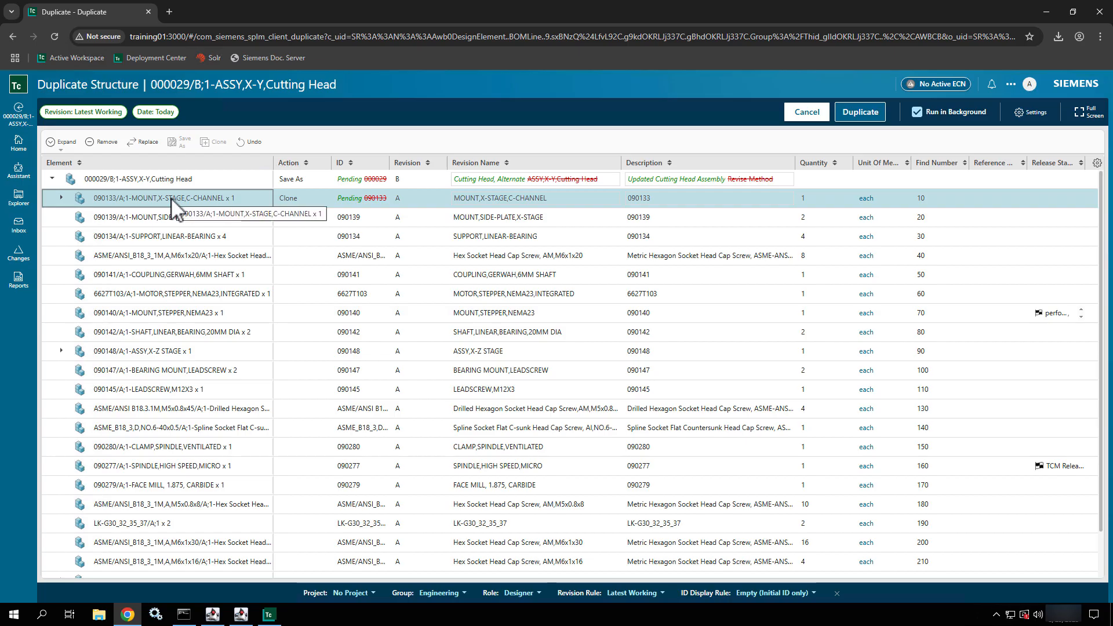
Mark component 090134 SUPPORT,LINEAR-BEARING for removal from the duplicated structure.
{"action": "left_click", "coordinate": [242, 236]}
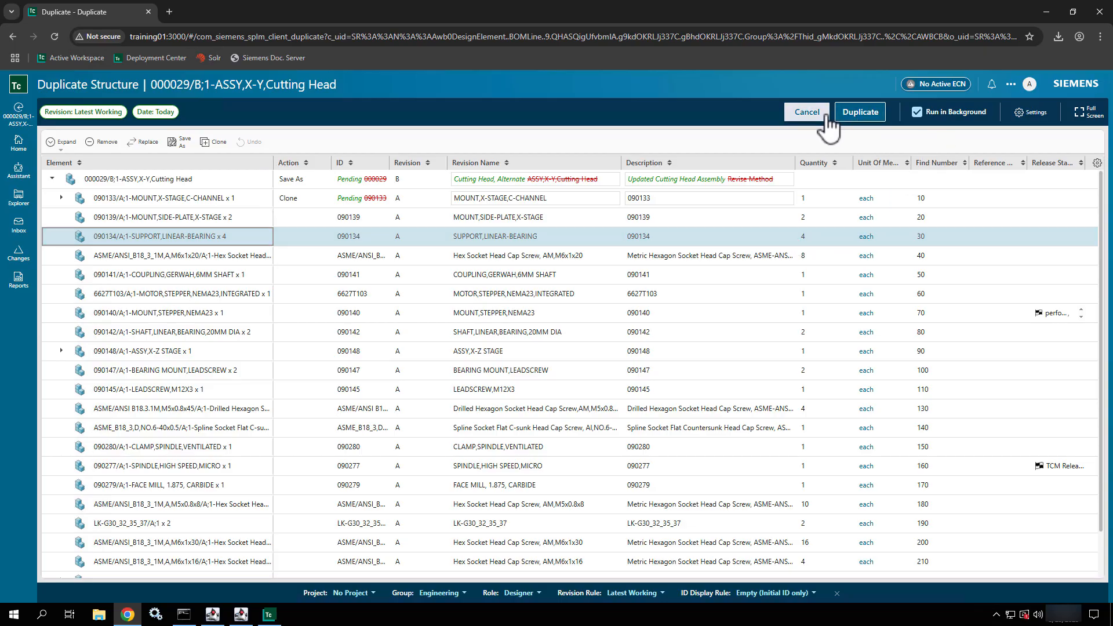
{"action": "right_click", "coordinate": [791, 239]}
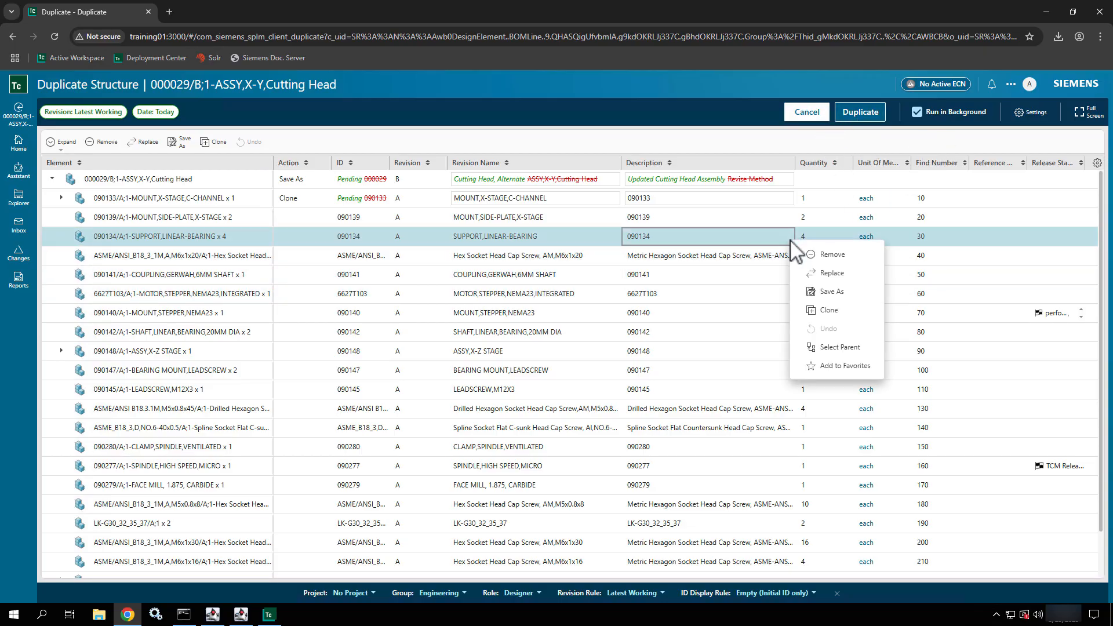
{"action": "left_click", "coordinate": [821, 255]}
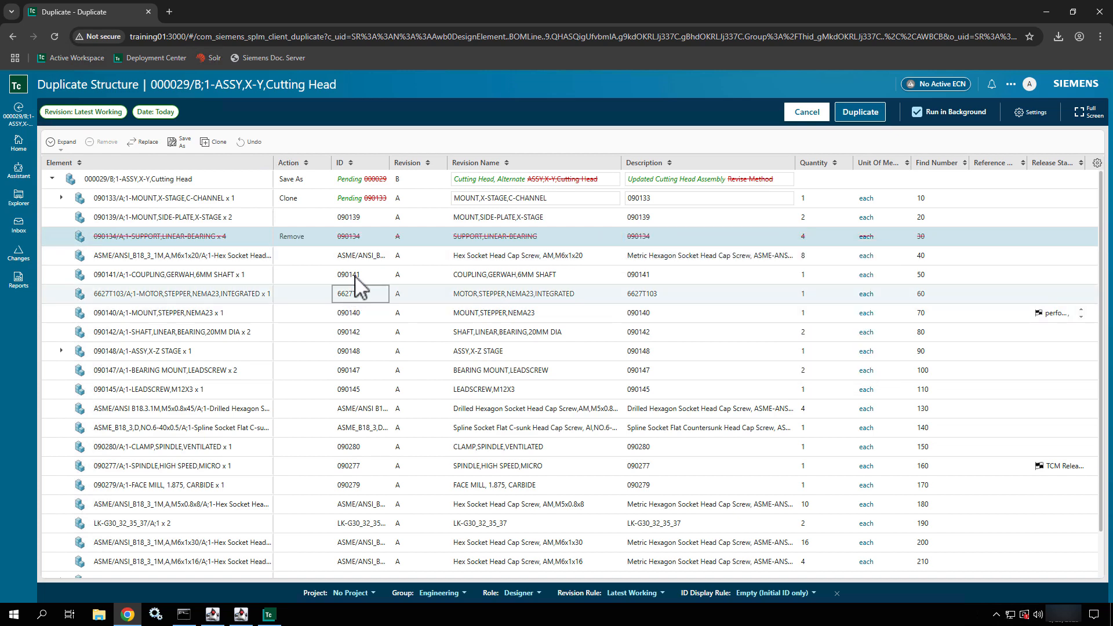
{"action": "left_click", "coordinate": [639, 221]}
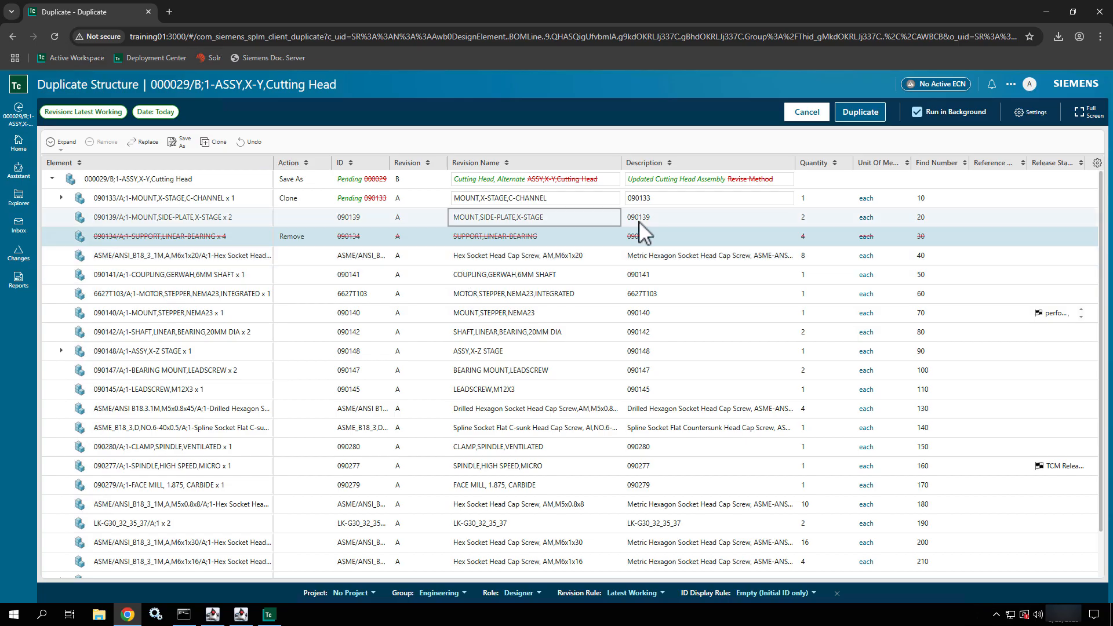
{"action": "left_click", "coordinate": [271, 241]}
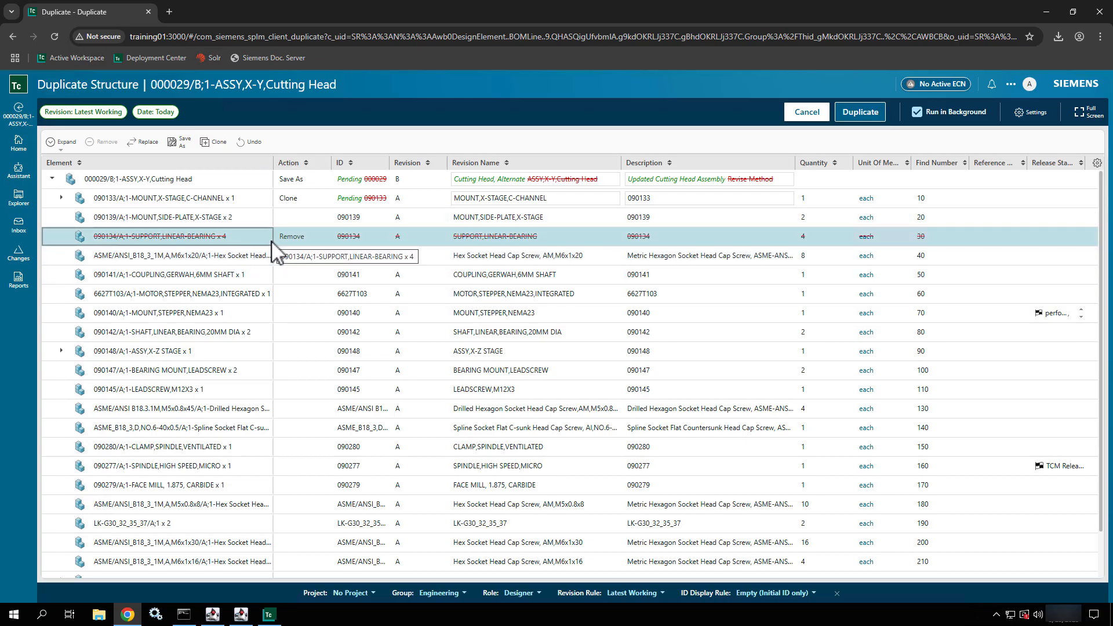
Open the replacement options for the ASME/ANSI M6x1x20 hex socket head cap screw and search for "Socket".
{"action": "left_click", "coordinate": [191, 258]}
{"action": "right_click", "coordinate": [190, 262]}
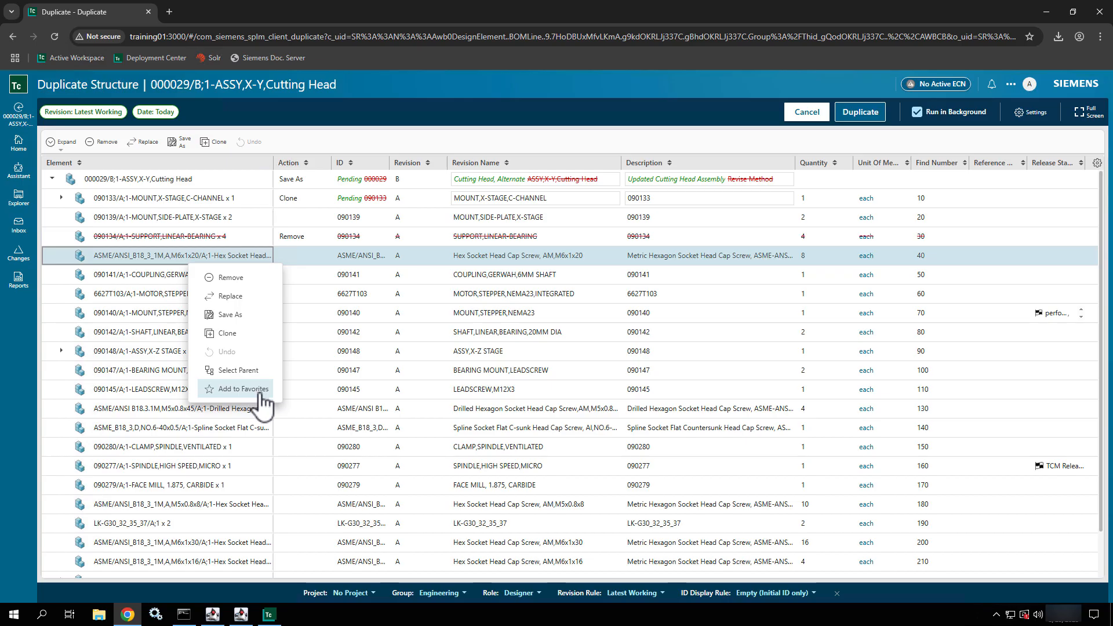
{"action": "left_click", "coordinate": [271, 304]}
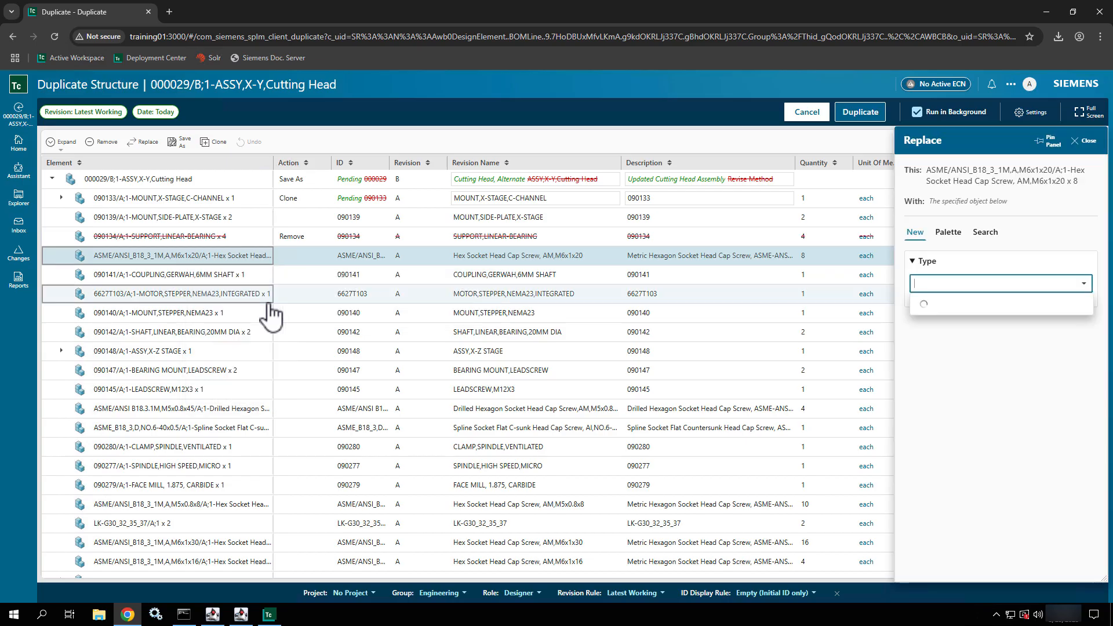
{"action": "left_click", "coordinate": [985, 233]}
{"action": "left_click", "coordinate": [951, 259]}
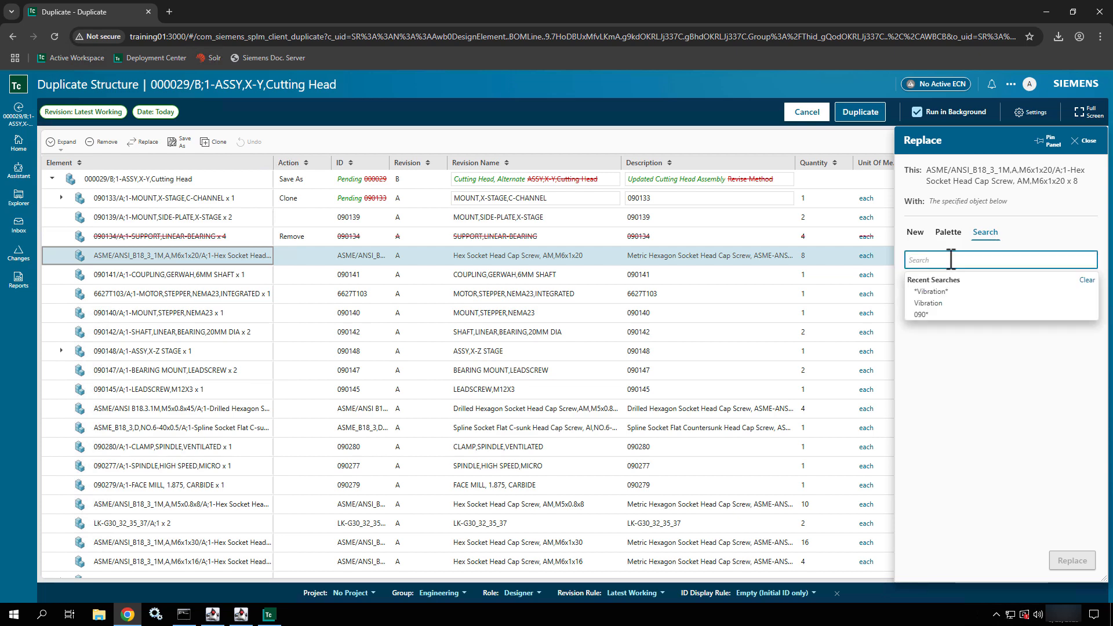
{"action": "type", "text": "Socket"}
{"action": "key", "text": "Return"}
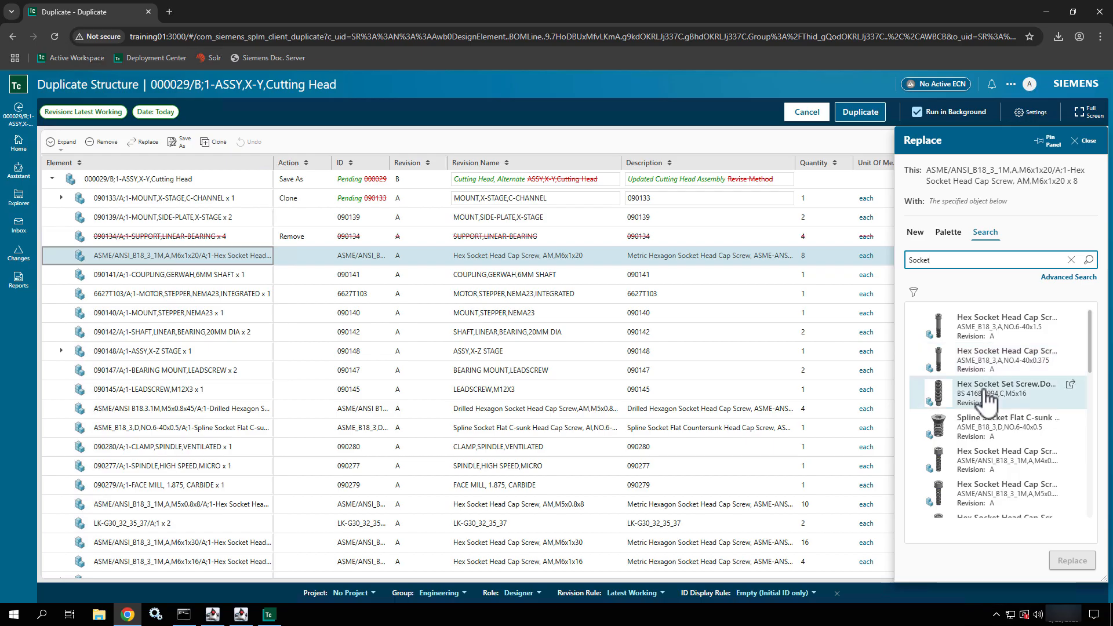
Replace the M6x1x20 cap screw with button head screw BS 4168:1967,A,M3X0.5X10 and widen the ID column to show the full IDs.
{"action": "scroll", "coordinate": [980, 389], "scroll_direction": "down", "scroll_amount": 3}
{"action": "left_click", "coordinate": [978, 396]}
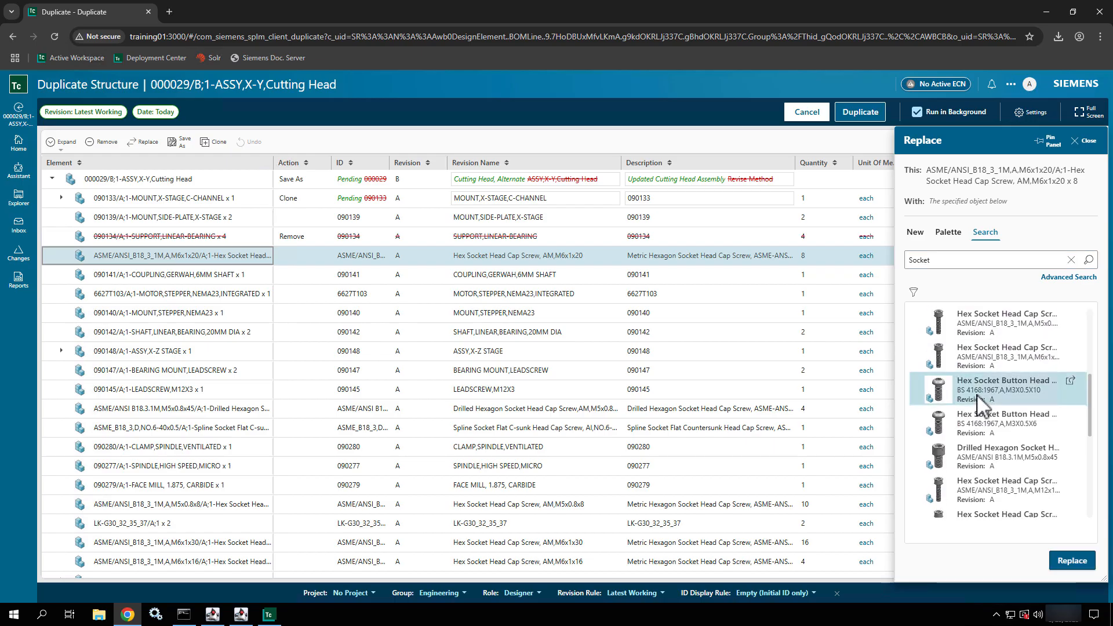
{"action": "left_click", "coordinate": [1071, 560]}
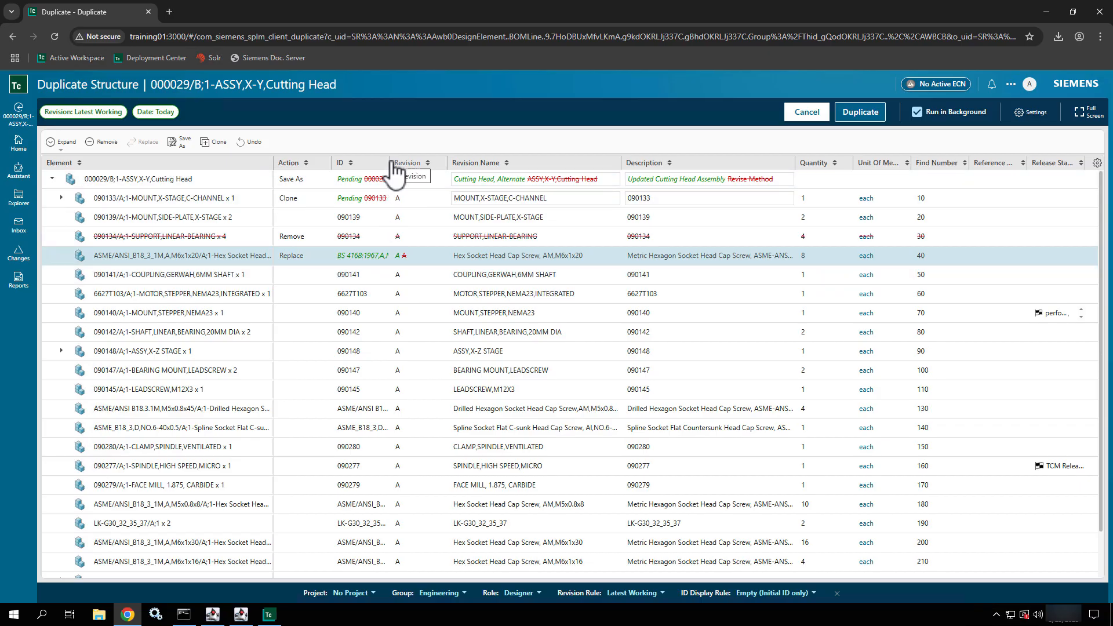
{"action": "left_click_drag", "start_coordinate": [390, 159], "coordinate": [491, 181]}
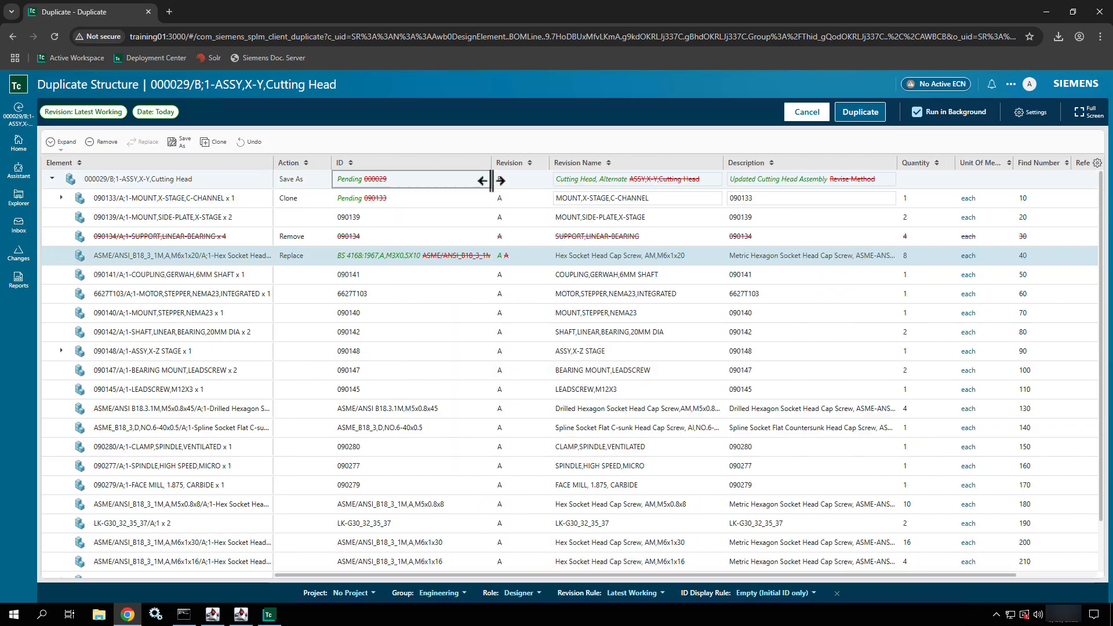
{"action": "left_click", "coordinate": [472, 258]}
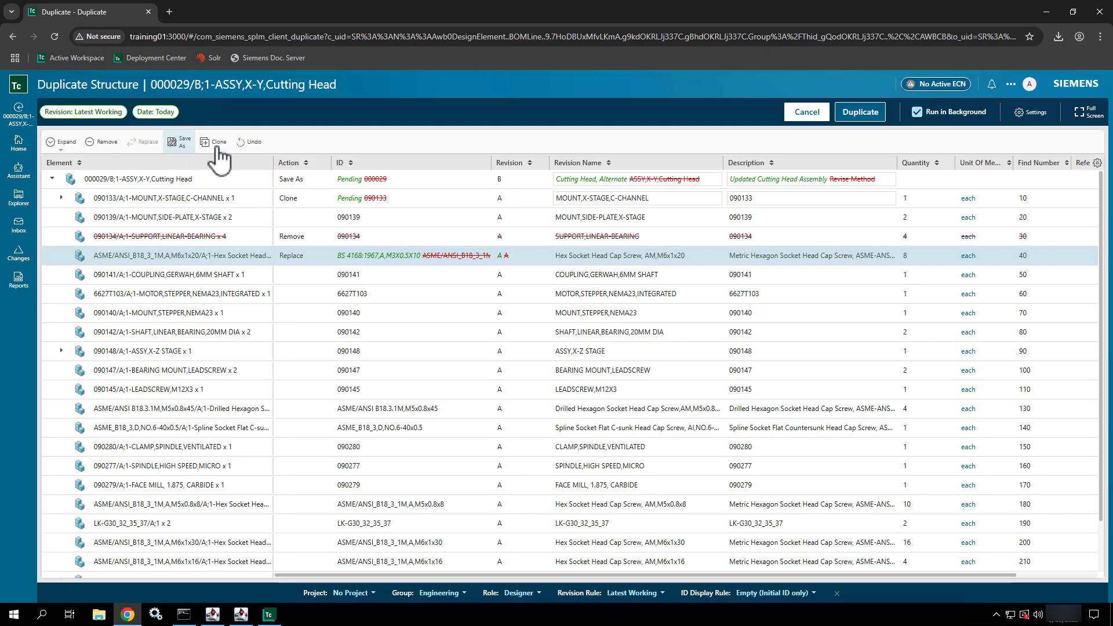
Try an ID naming rule with the prefix "NEW_" for the duplicated structure.
{"action": "left_click", "coordinate": [1027, 114]}
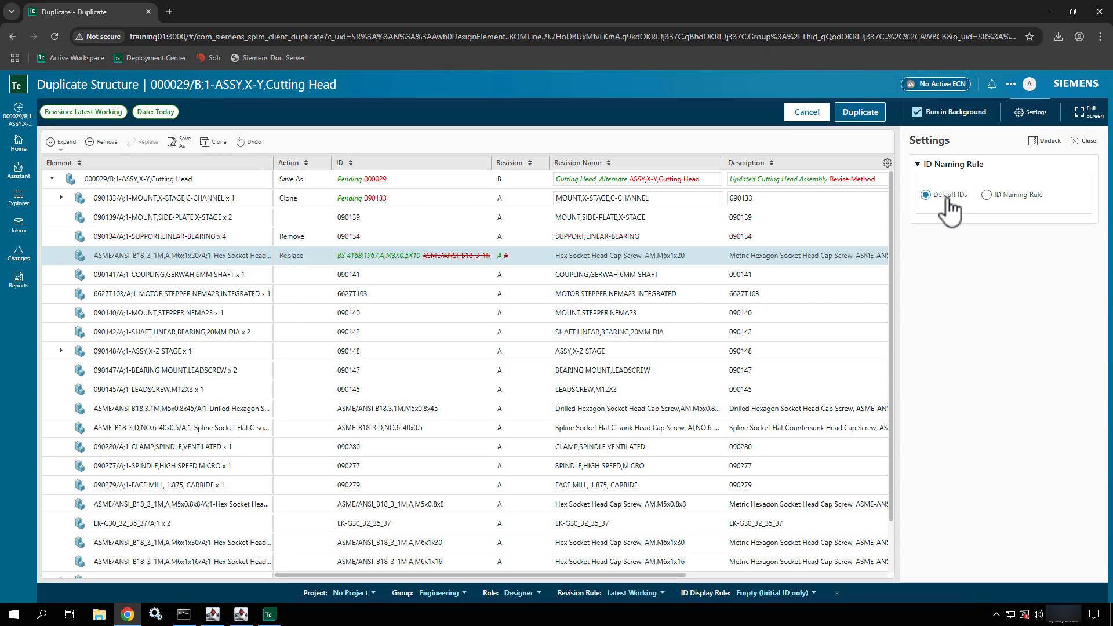
{"action": "left_click", "coordinate": [996, 200]}
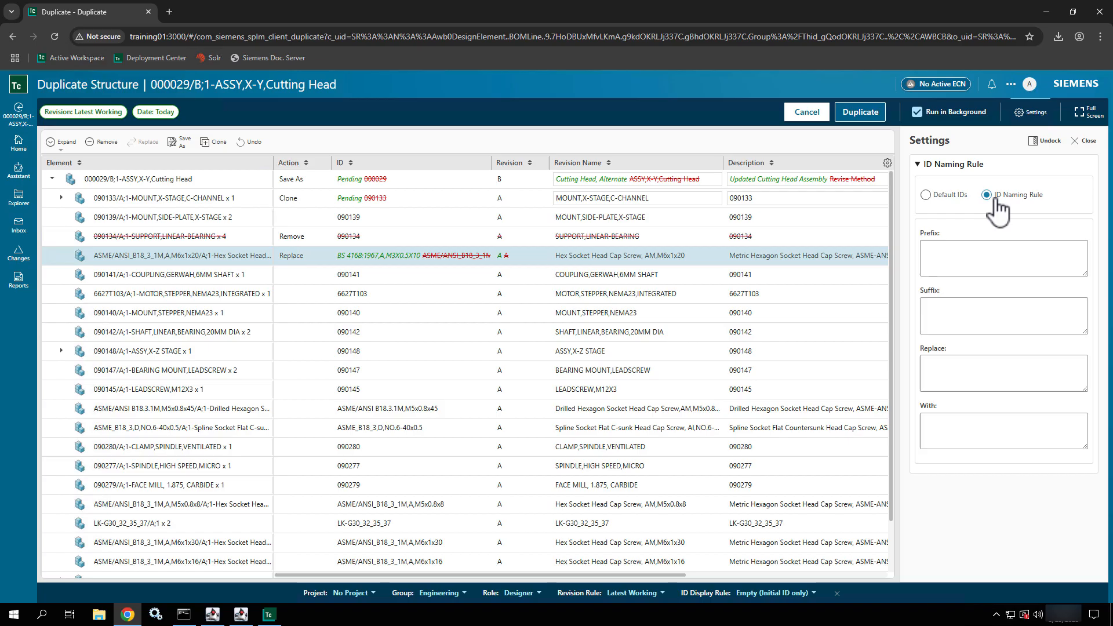
{"action": "left_click", "coordinate": [973, 246]}
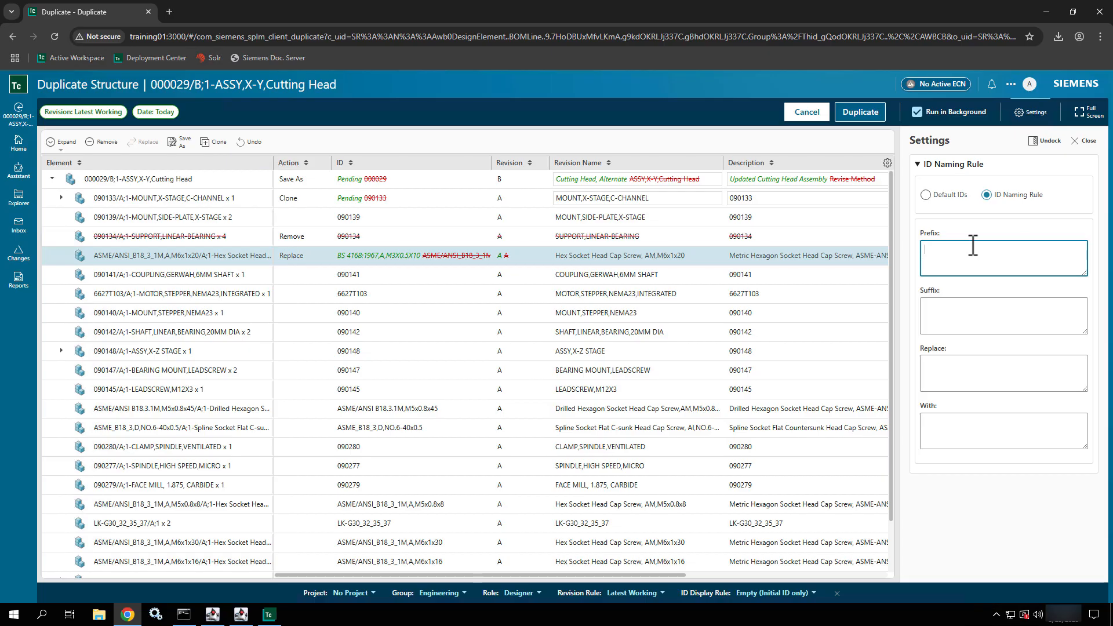
{"action": "type", "text": "NEW_"}
{"action": "key", "text": "Tab"}
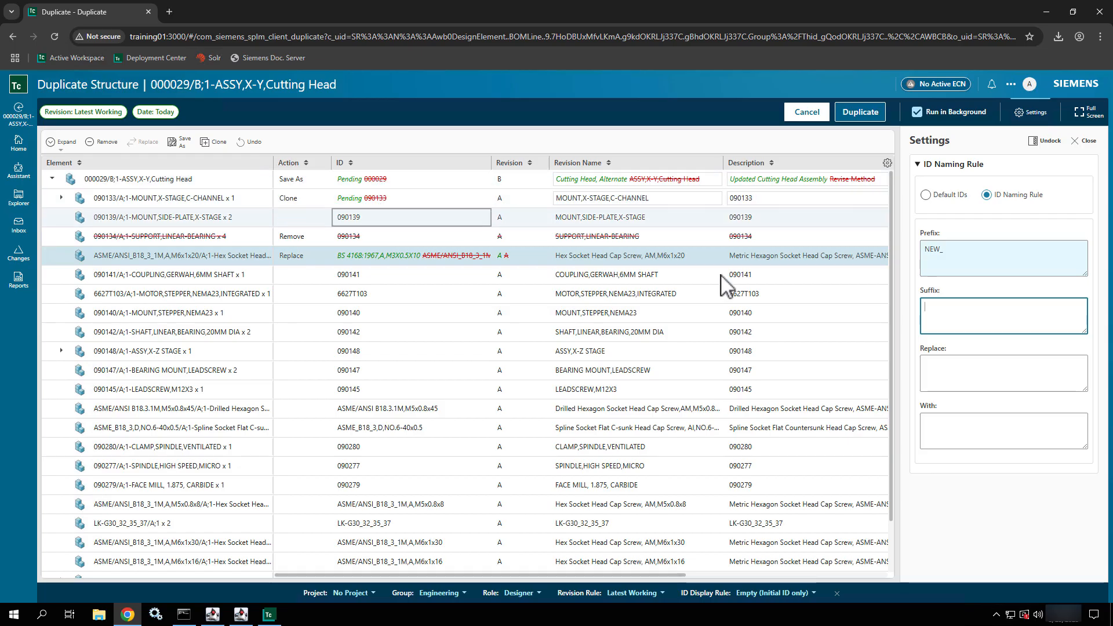
Check the naming rule's Replace and With options, return to Default IDs, and close the duplicate settings.
{"action": "left_click", "coordinate": [964, 389]}
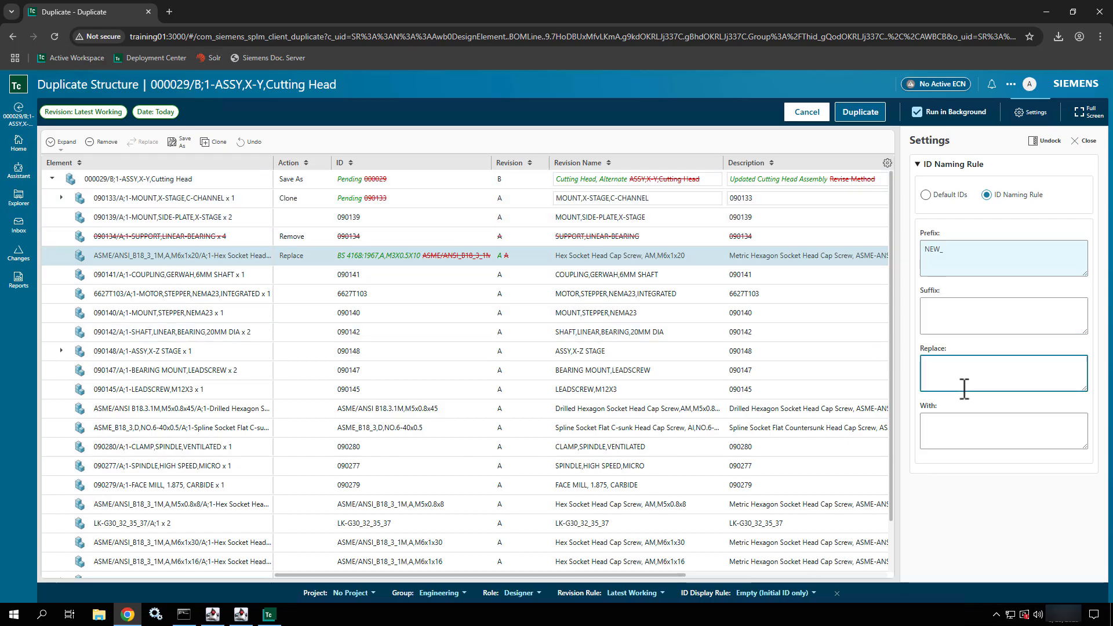
{"action": "left_click", "coordinate": [941, 434]}
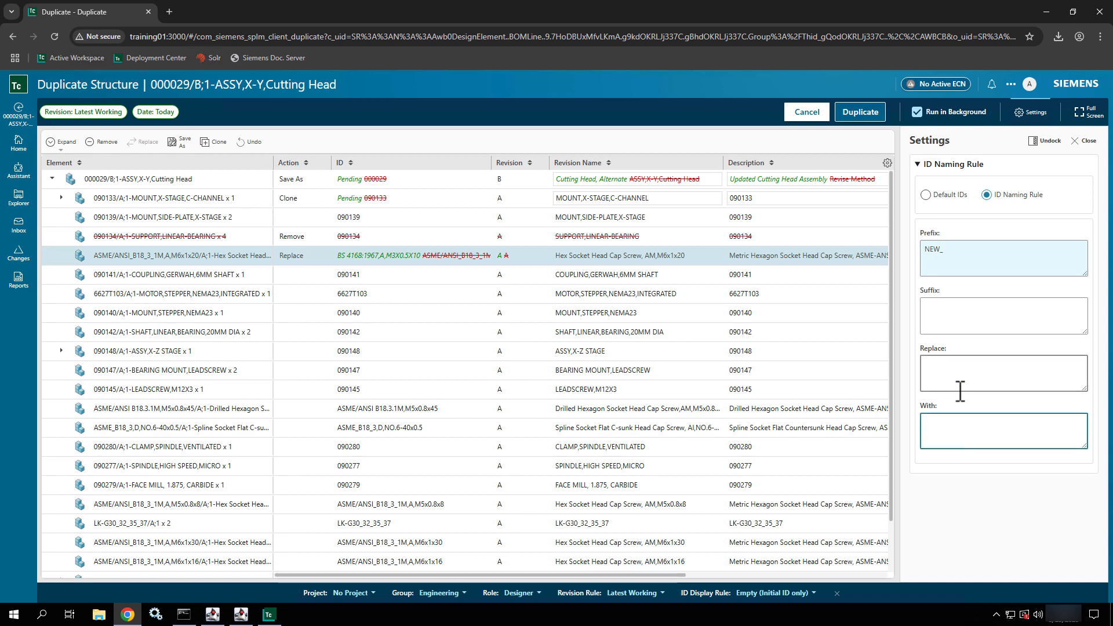
{"action": "left_click", "coordinate": [960, 391]}
{"action": "left_click", "coordinate": [963, 444]}
{"action": "left_click", "coordinate": [942, 197]}
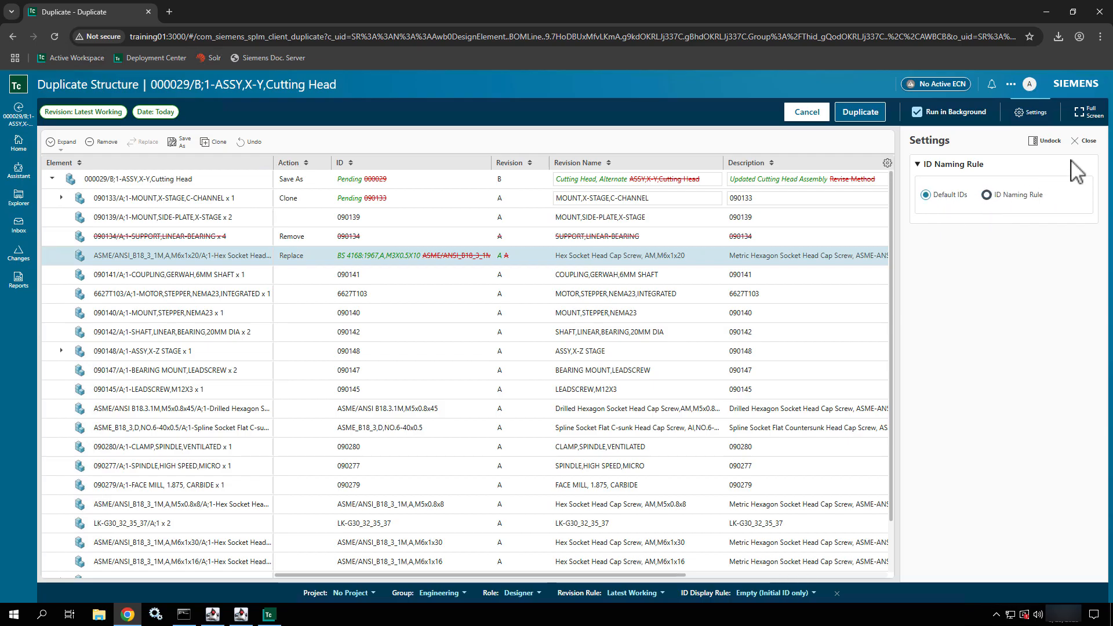
{"action": "left_click", "coordinate": [1084, 141]}
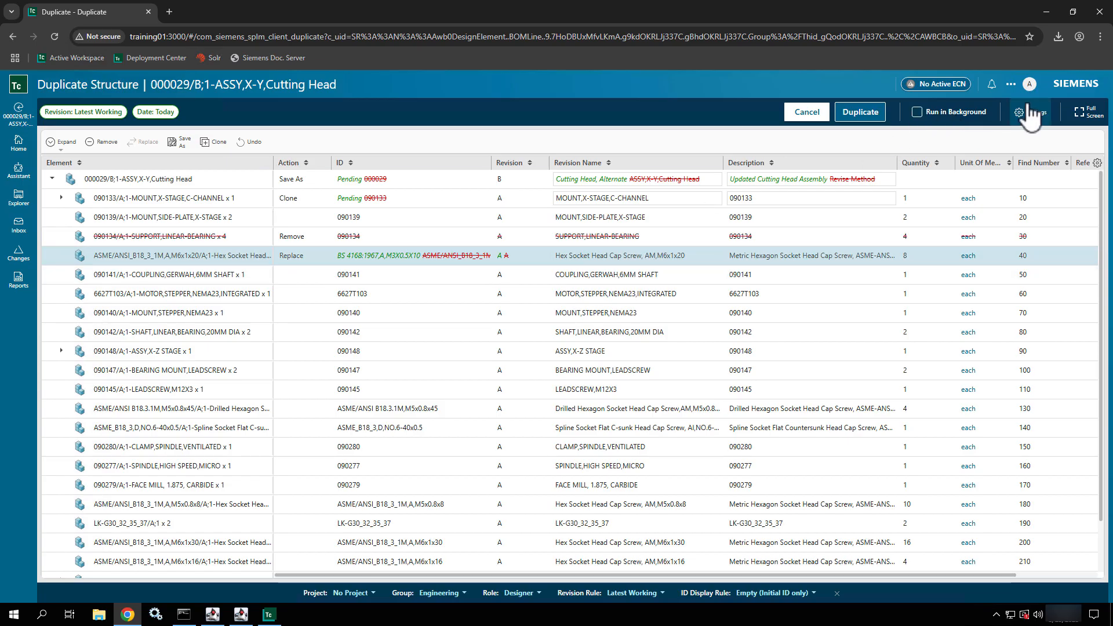
Check the notifications and run the duplication of the cutting head assembly with Run in Background off.
{"action": "left_click", "coordinate": [992, 87]}
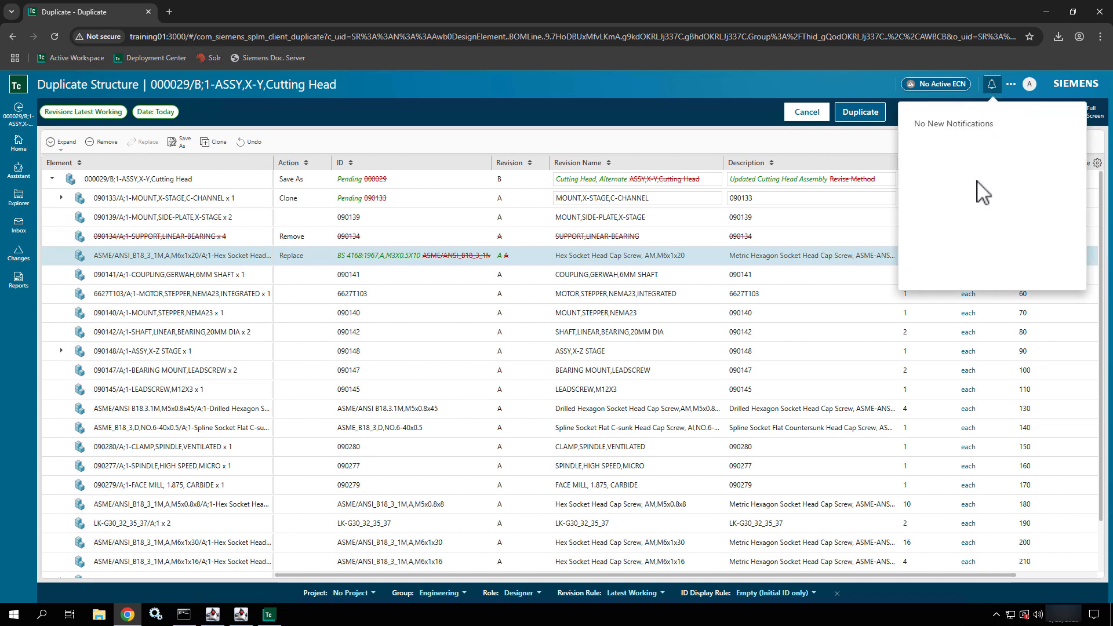
{"action": "left_click", "coordinate": [767, 91]}
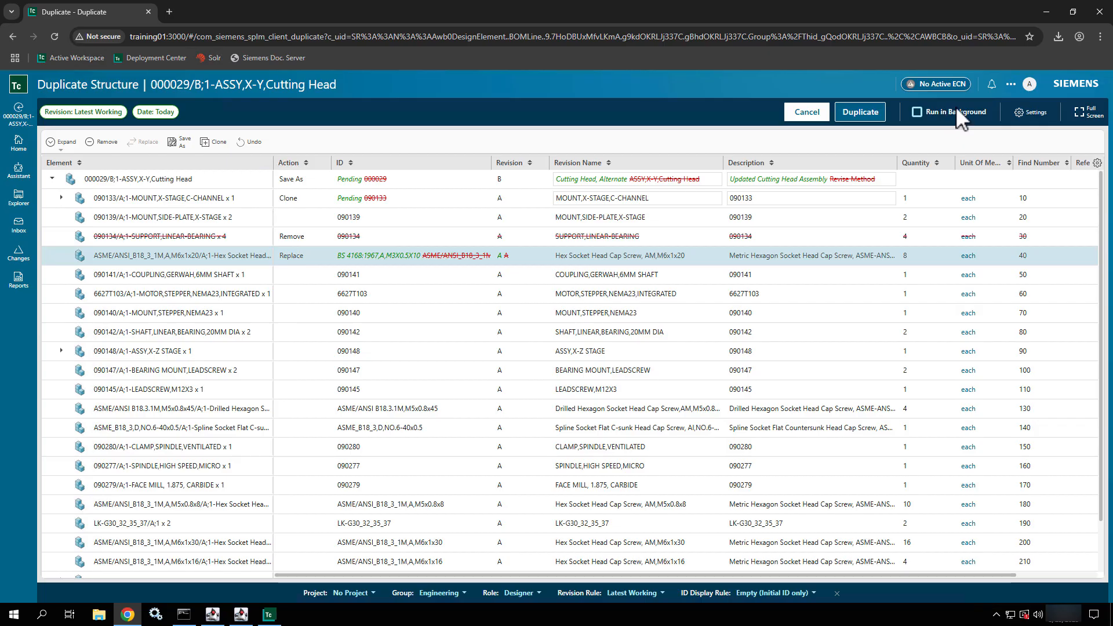
{"action": "left_click", "coordinate": [867, 118]}
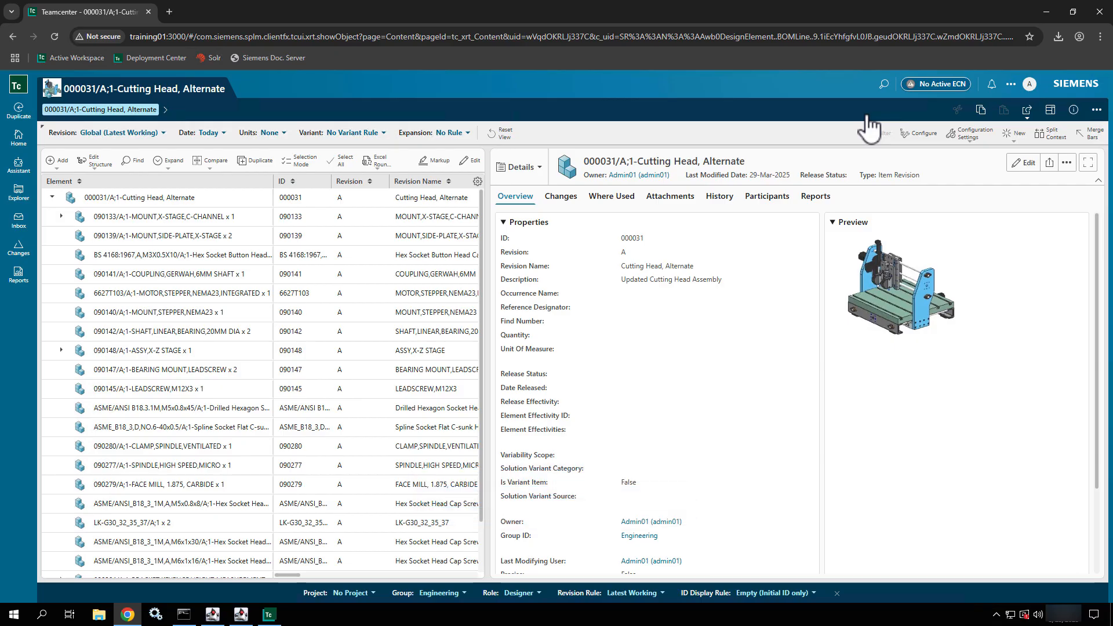
Examine the duplicated Cutting Head, Alternate structure, including subassembly 090133, its support 090134 and side plate 090139.
{"action": "left_click", "coordinate": [418, 201]}
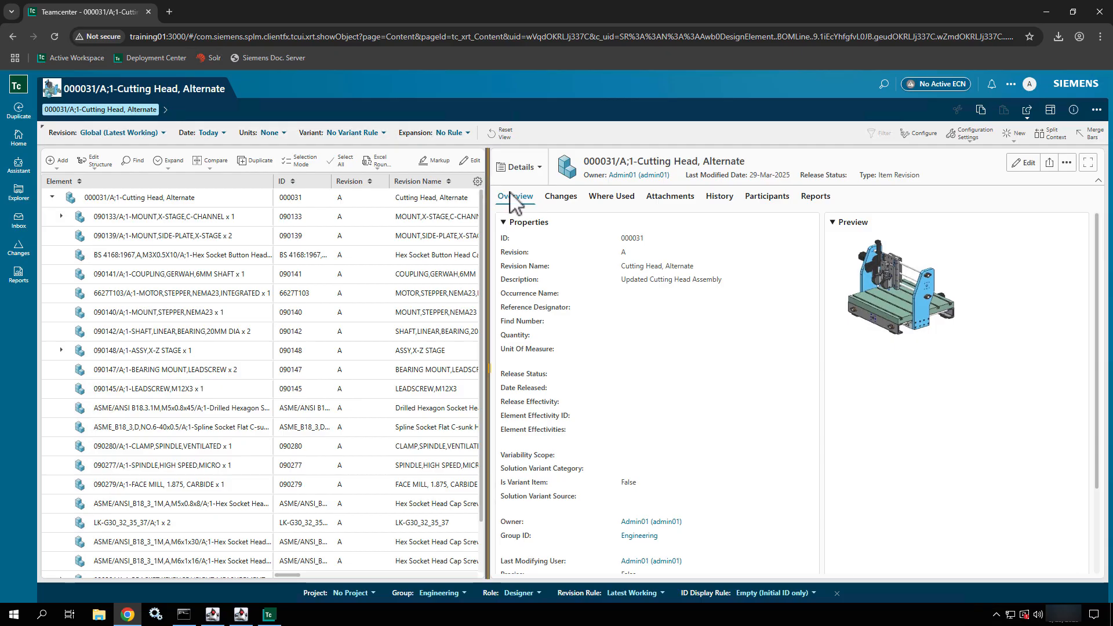
{"action": "left_click_drag", "start_coordinate": [486, 195], "coordinate": [568, 195]}
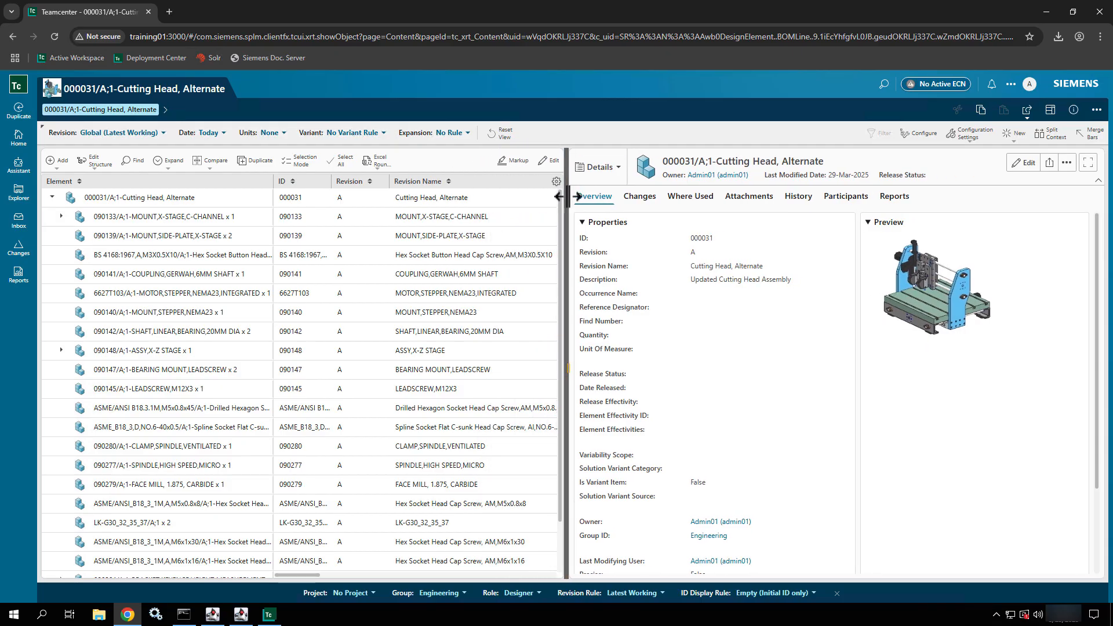
{"action": "left_click", "coordinate": [160, 219]}
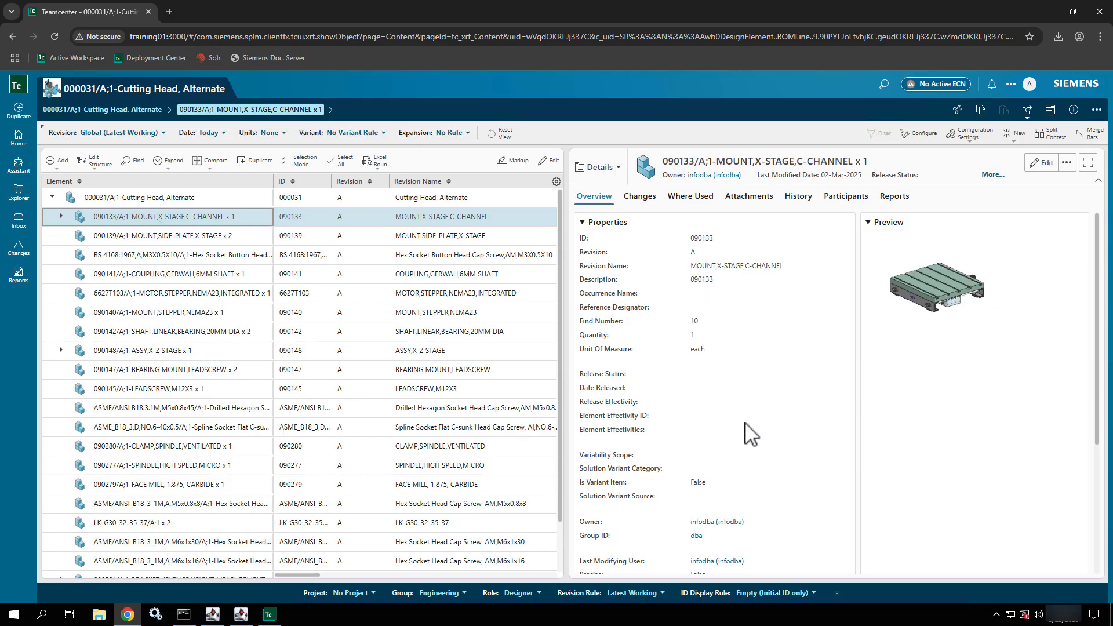
{"action": "left_click", "coordinate": [61, 216]}
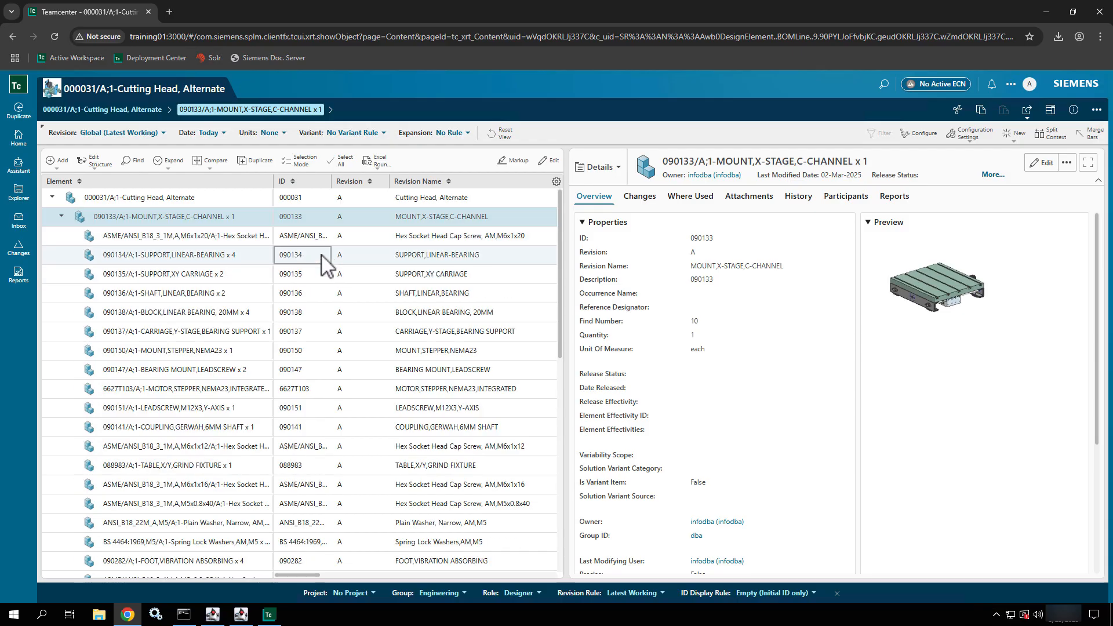
{"action": "left_click", "coordinate": [321, 256]}
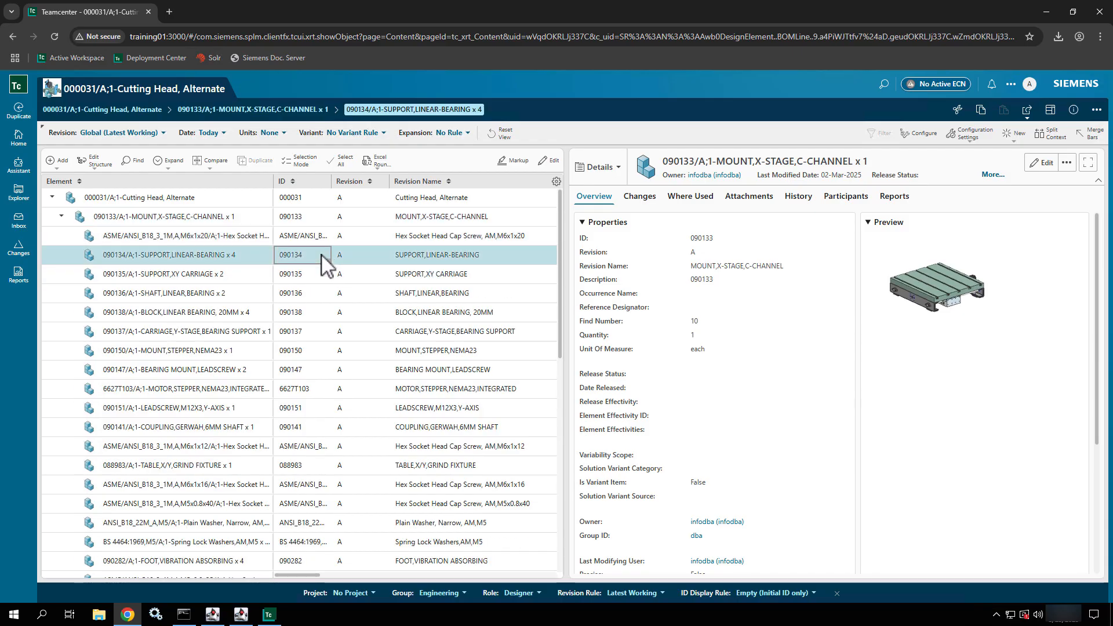
{"action": "scroll", "coordinate": [322, 255], "scroll_direction": "down", "scroll_amount": 5}
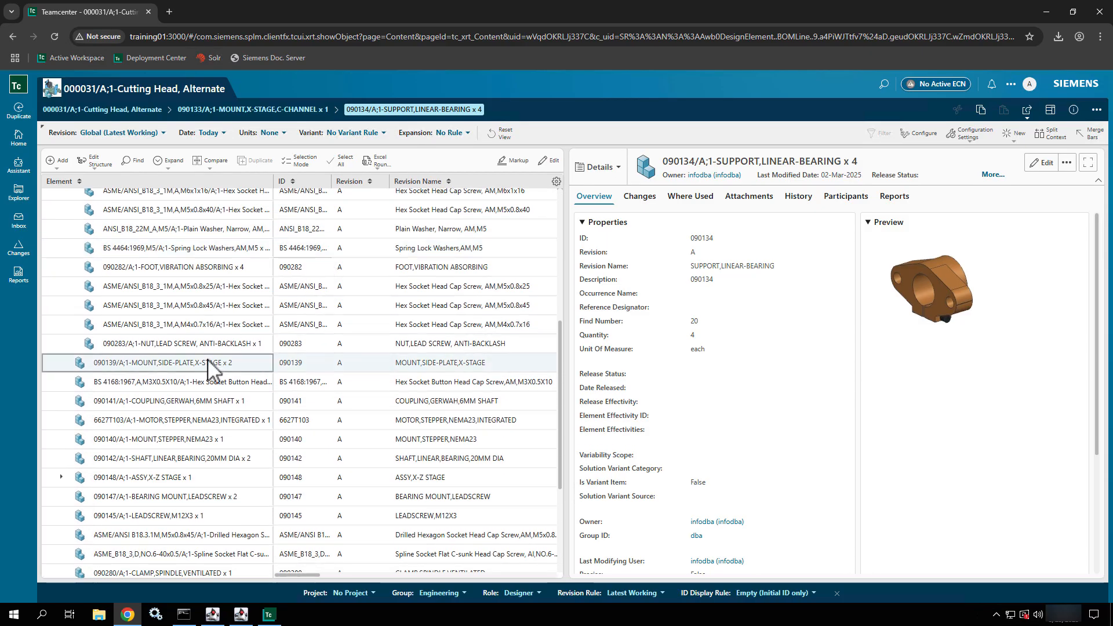
{"action": "left_click", "coordinate": [210, 364]}
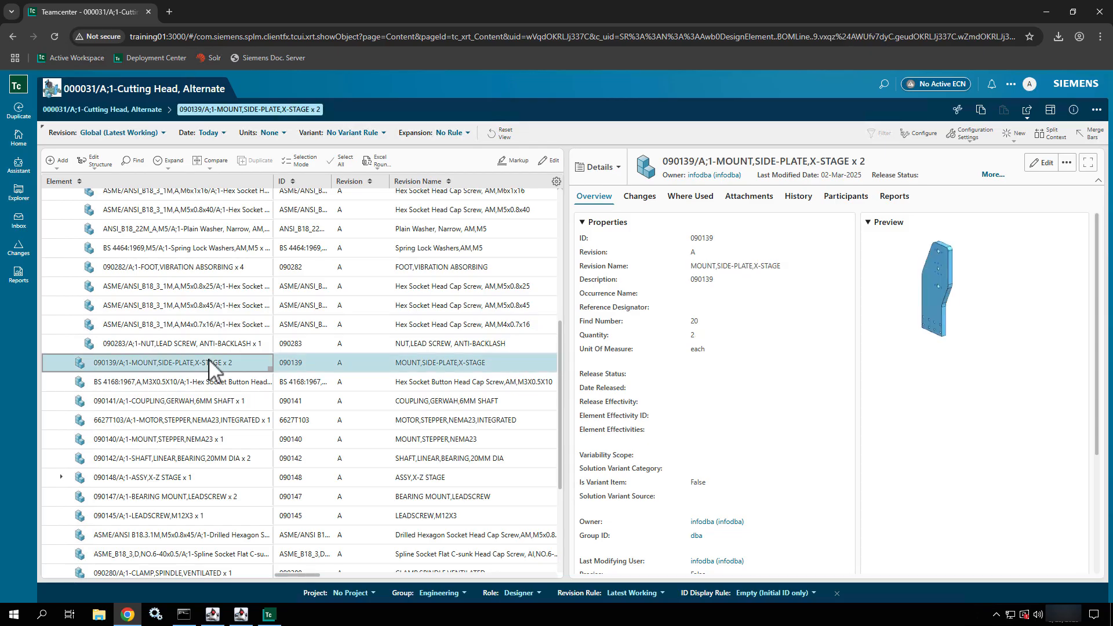
{"action": "scroll", "coordinate": [210, 364], "scroll_direction": "up", "scroll_amount": 5}
{"action": "scroll", "coordinate": [201, 344], "scroll_direction": "up", "scroll_amount": 1}
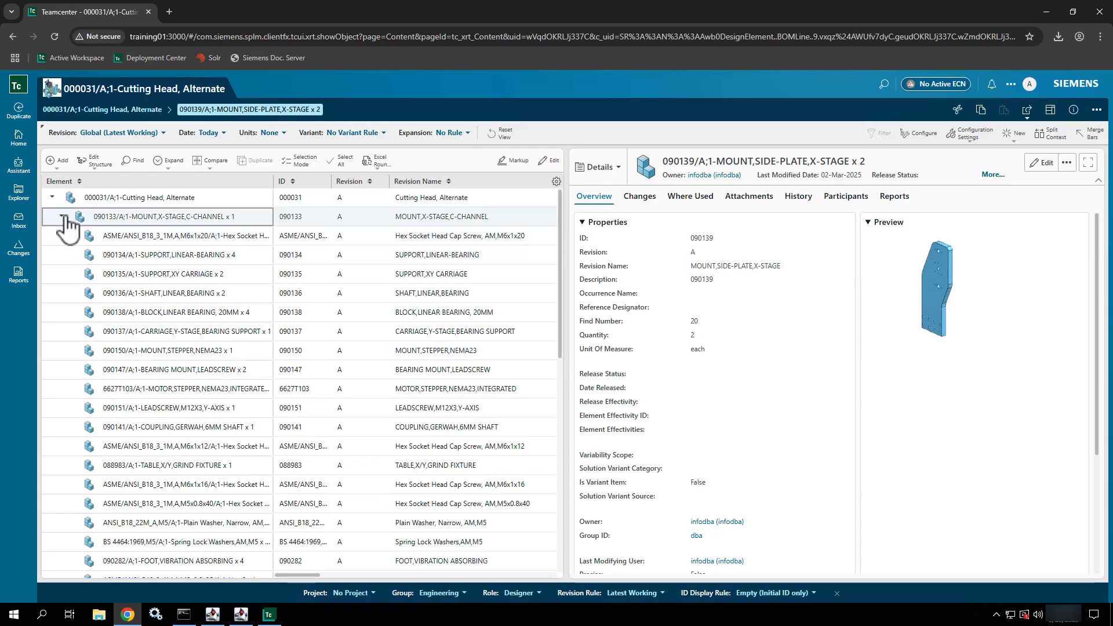
{"action": "left_click", "coordinate": [62, 217]}
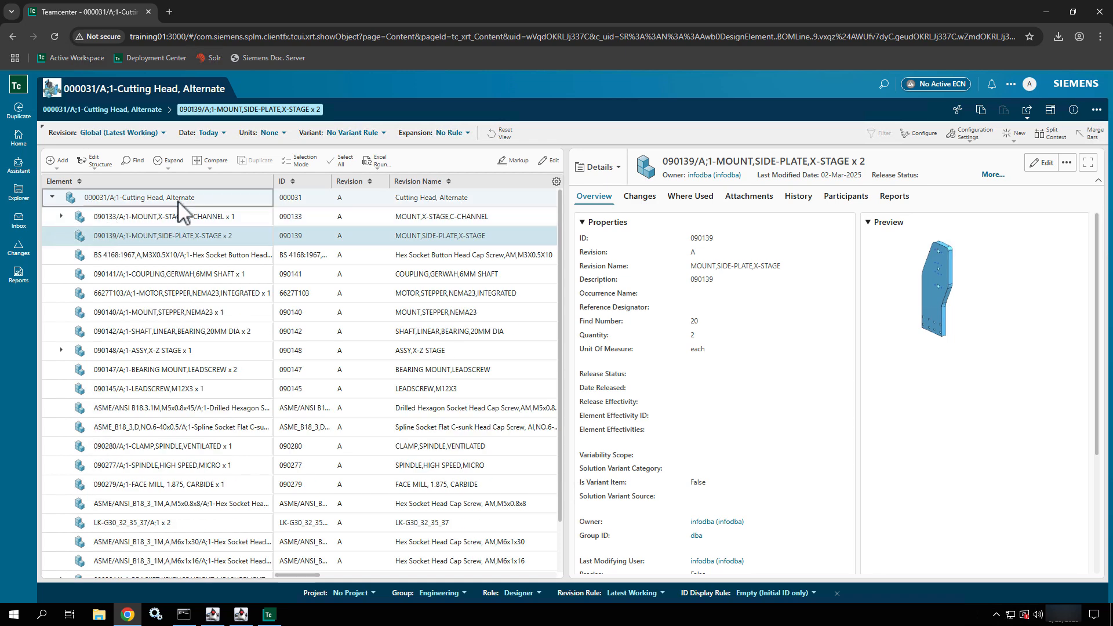
Start adding a child to the top assembly 000031 Cutting Head, Alternate and search for "Bearing".
{"action": "left_click", "coordinate": [180, 208]}
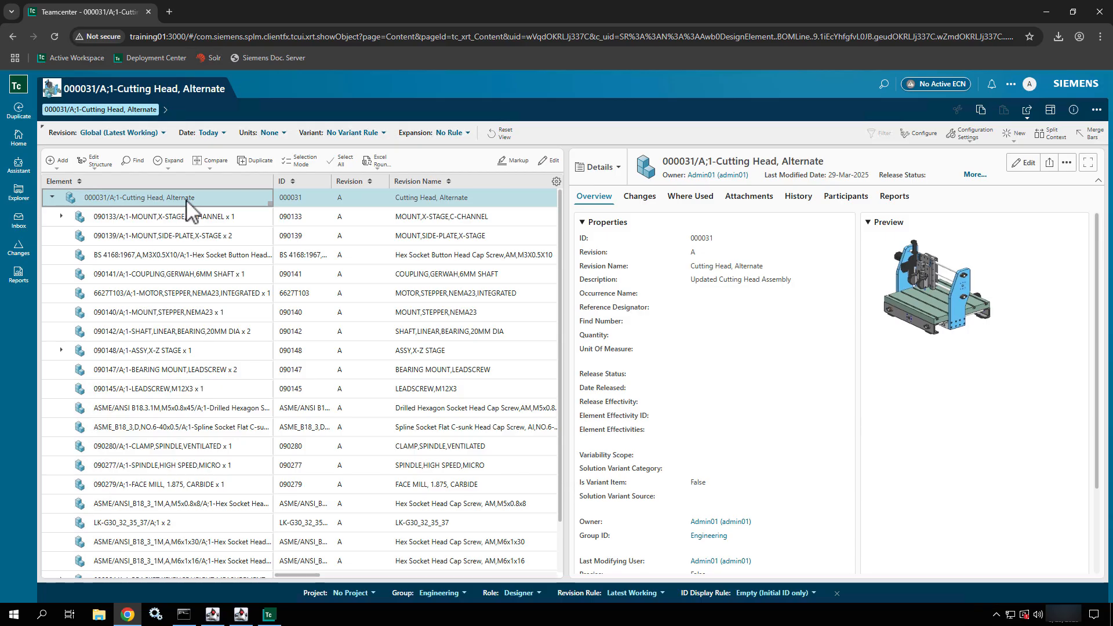
{"action": "left_click", "coordinate": [58, 162]}
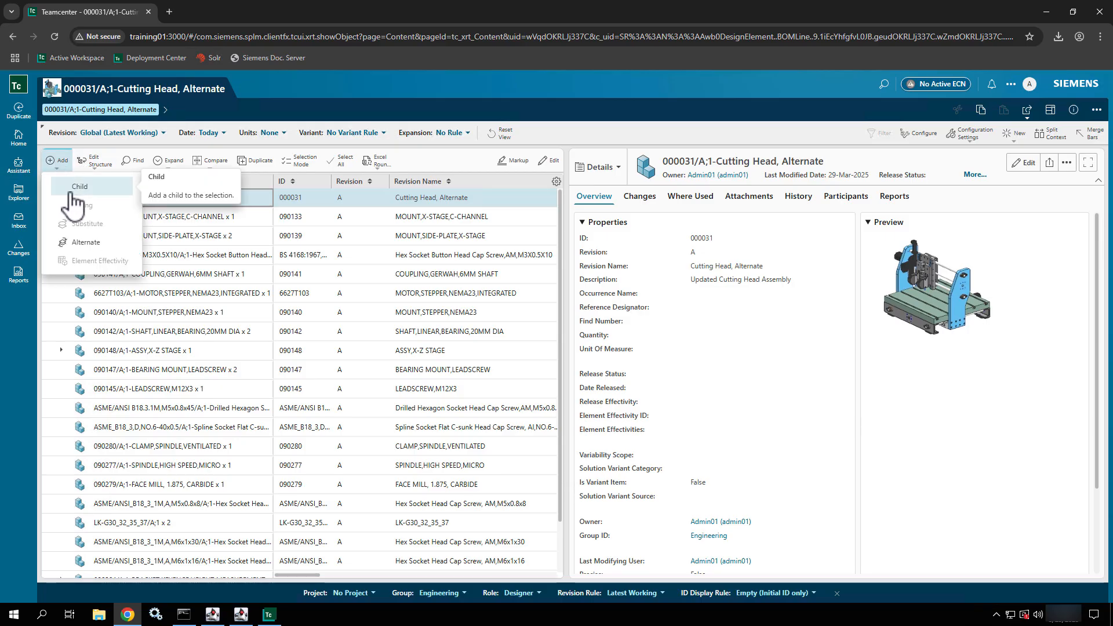
{"action": "left_click", "coordinate": [71, 194]}
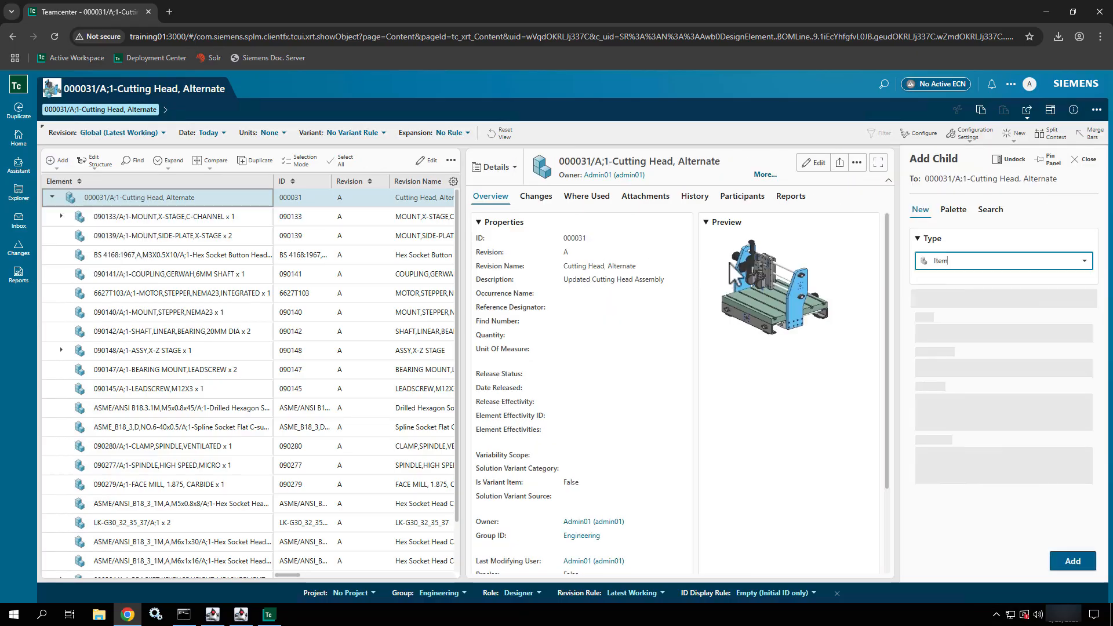
{"action": "left_click", "coordinate": [996, 215]}
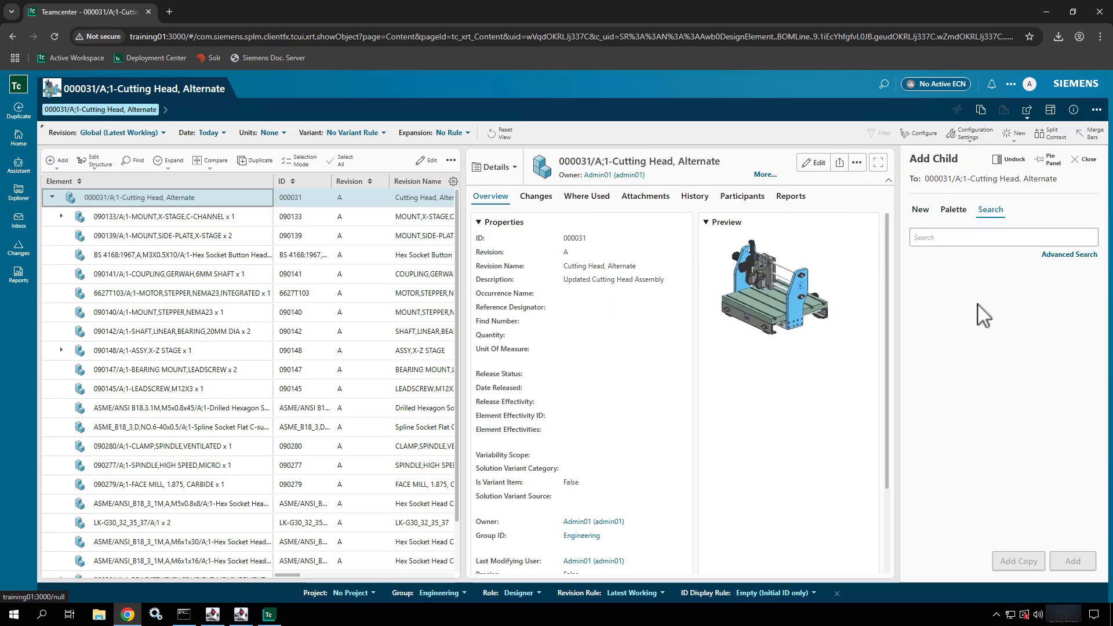
{"action": "left_click", "coordinate": [977, 243]}
{"action": "type", "text": "Bearing"}
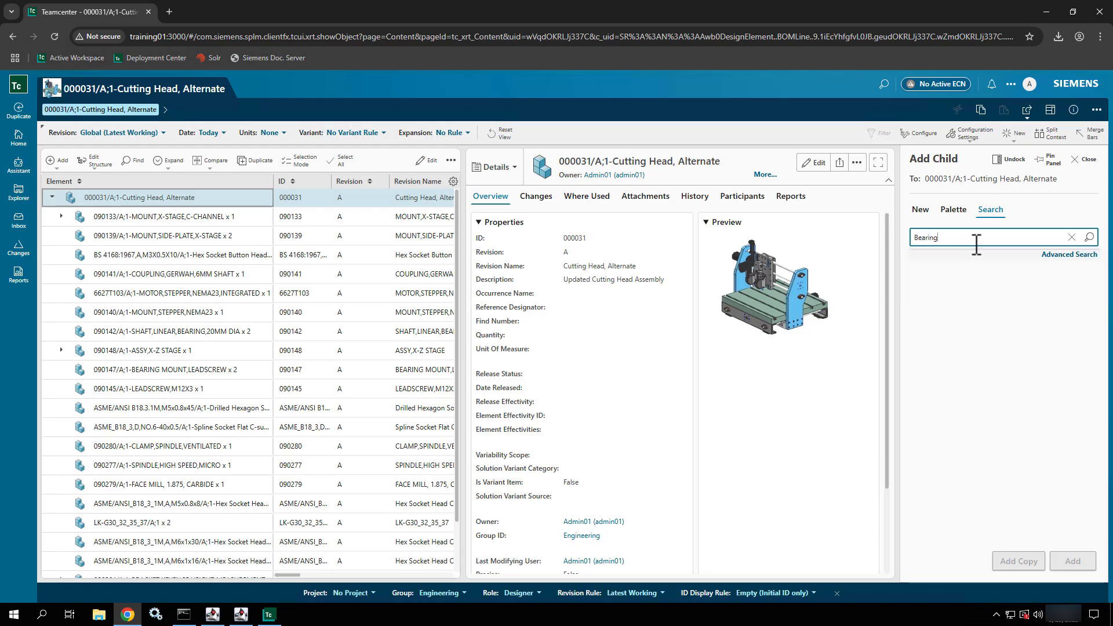
{"action": "key", "text": "Return"}
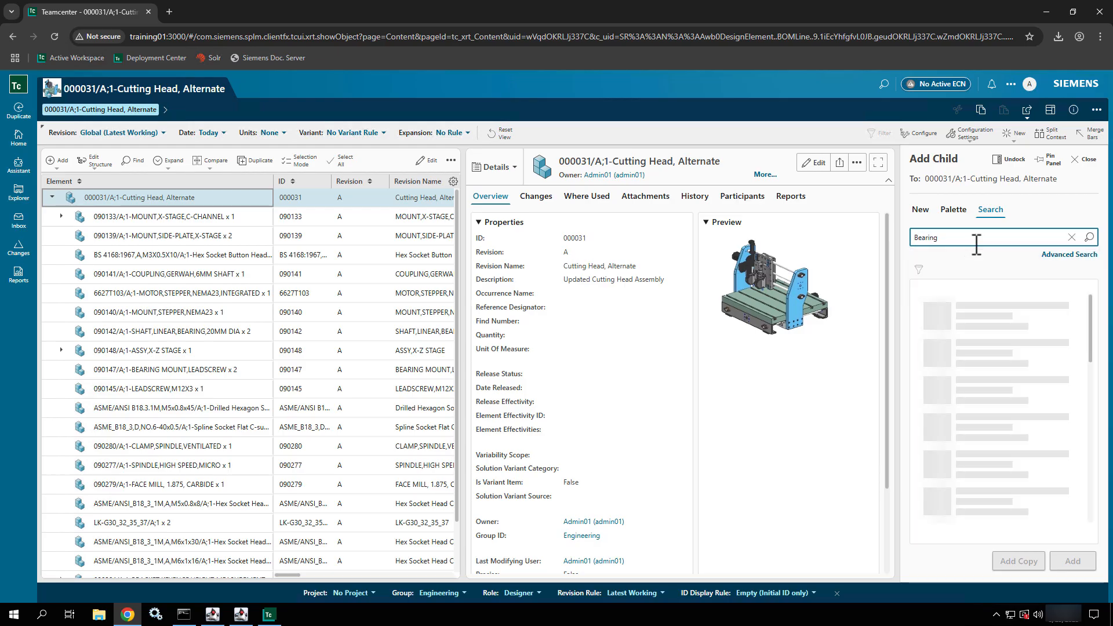
Add 090147 BEARING MOUNT,LEADSCREW from the search results as a child of the top assembly.
{"action": "left_click", "coordinate": [963, 308]}
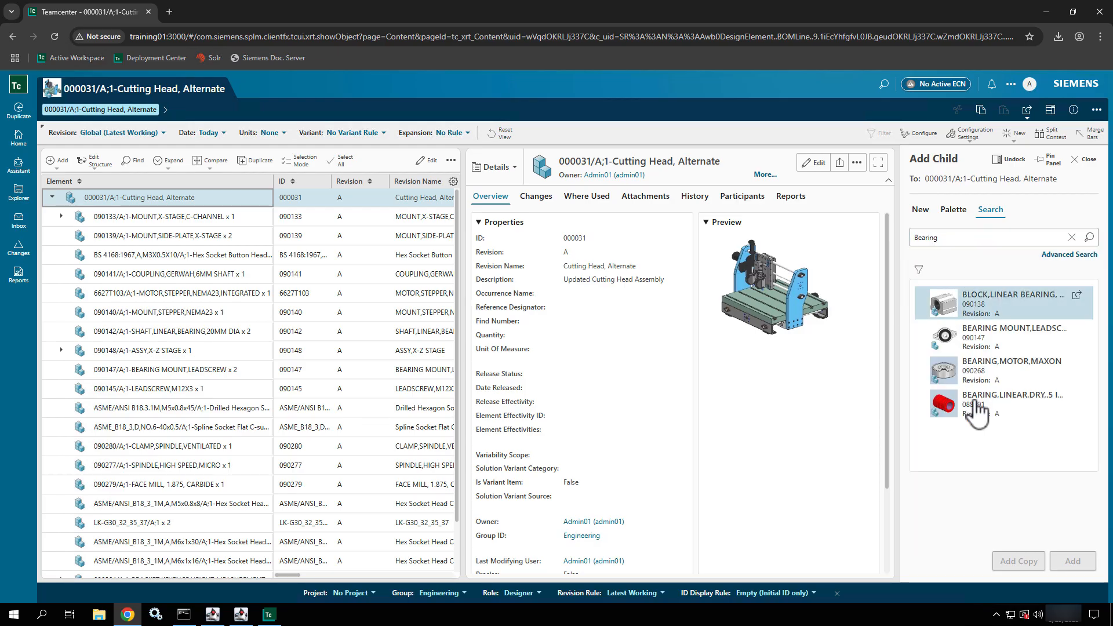
{"action": "left_click", "coordinate": [1023, 339], "text": "ctrl"}
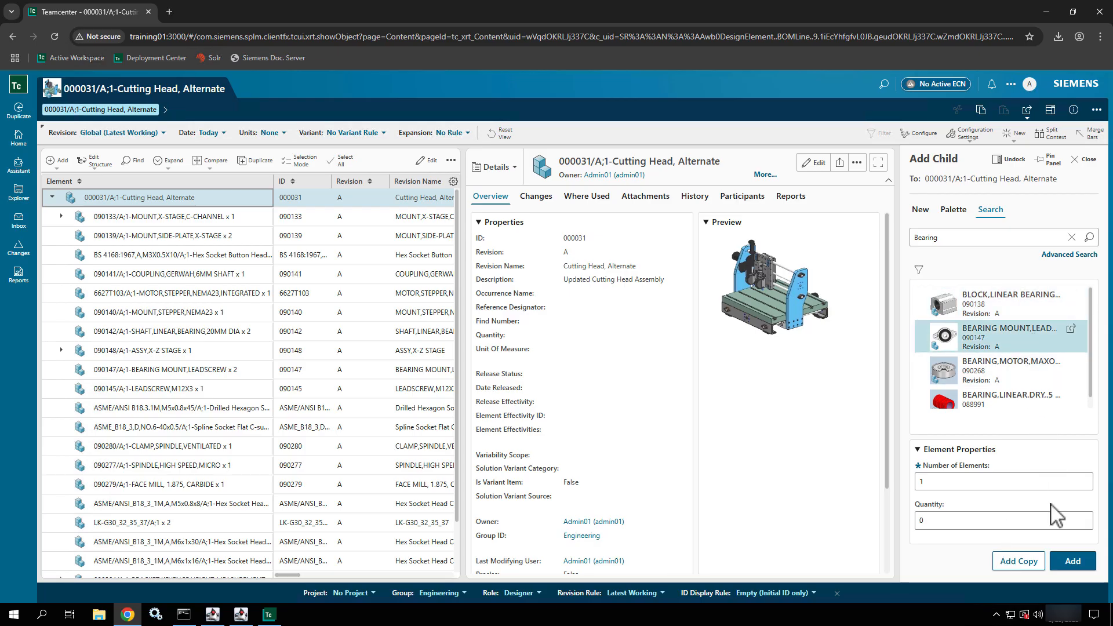
{"action": "left_click", "coordinate": [1066, 565]}
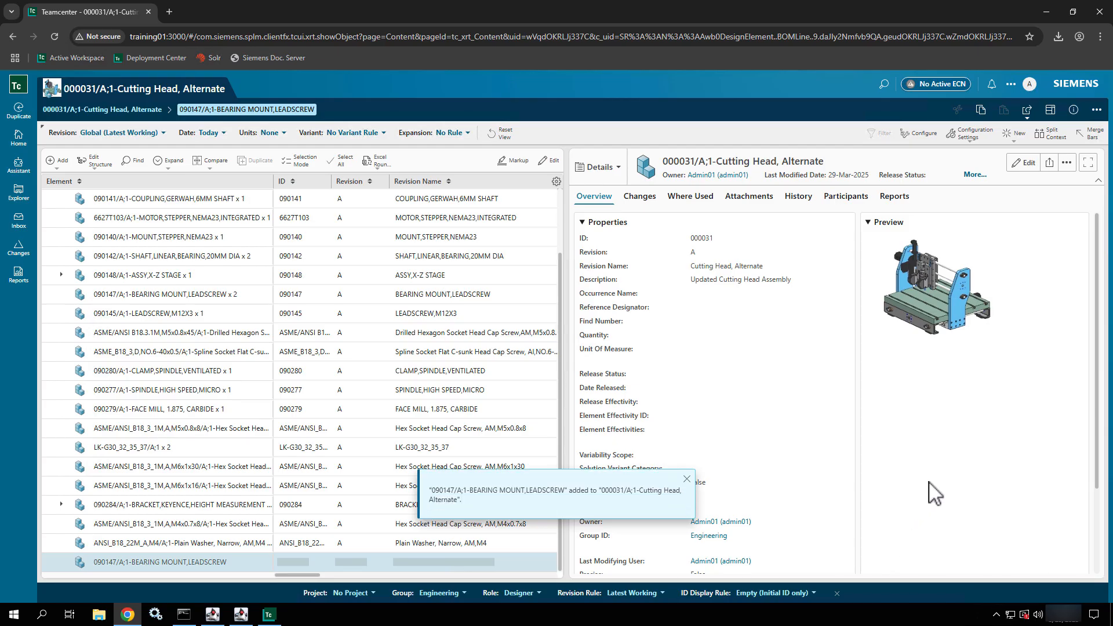